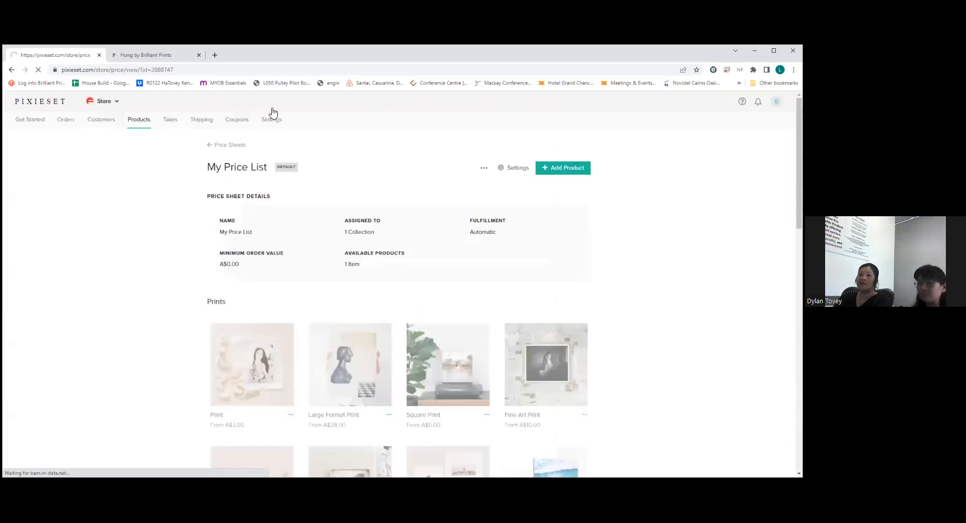
# Look at the Website builder's theme selection and return to the main dashboard.
pyautogui.click(46, 109)
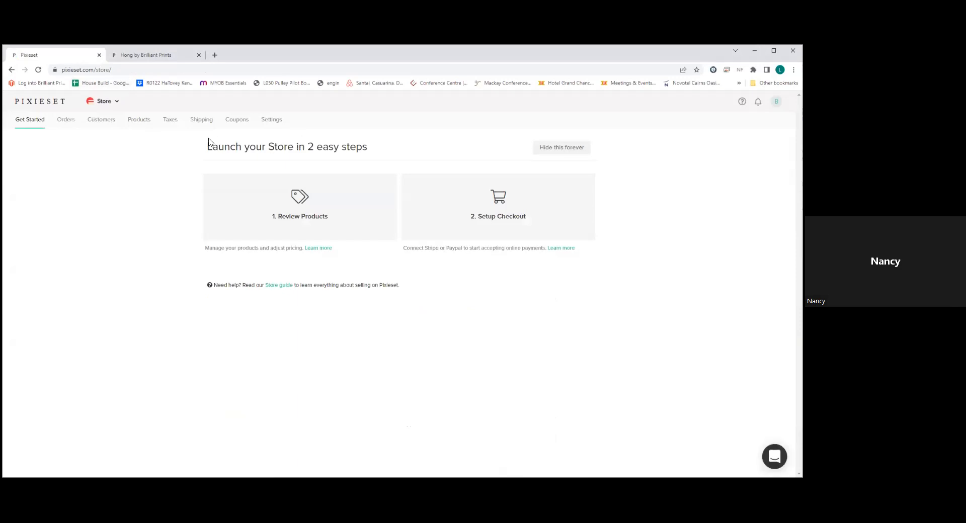
pyautogui.click(115, 102)
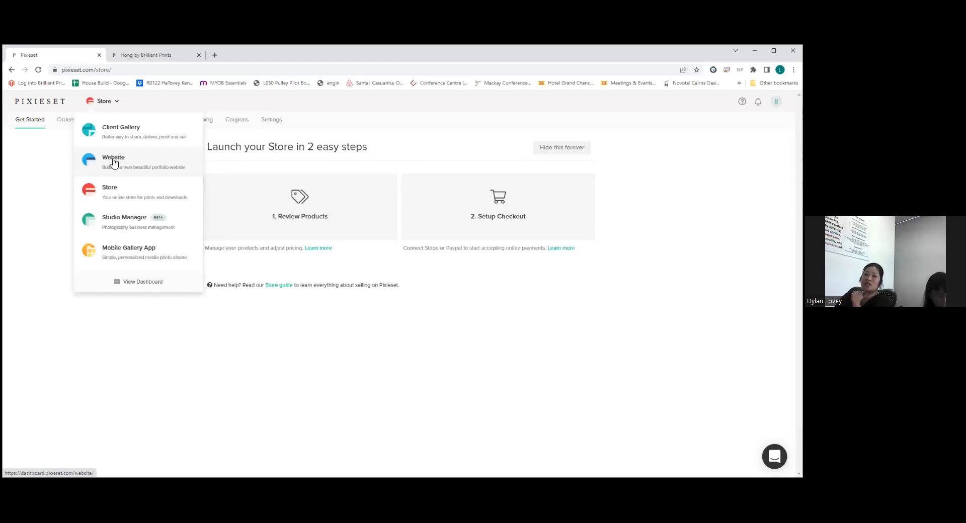
pyautogui.click(113, 161)
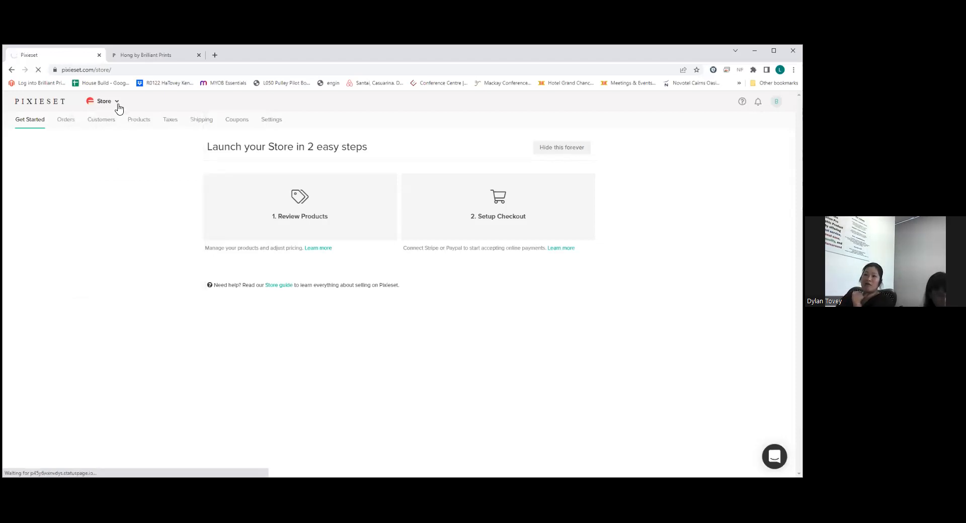
pyautogui.click(116, 104)
pyautogui.click(123, 160)
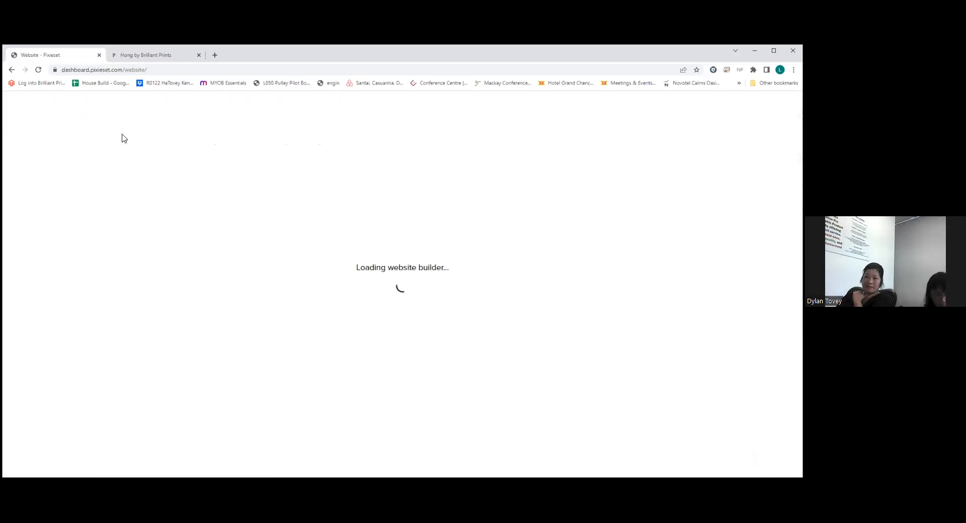
pyautogui.click(20, 108)
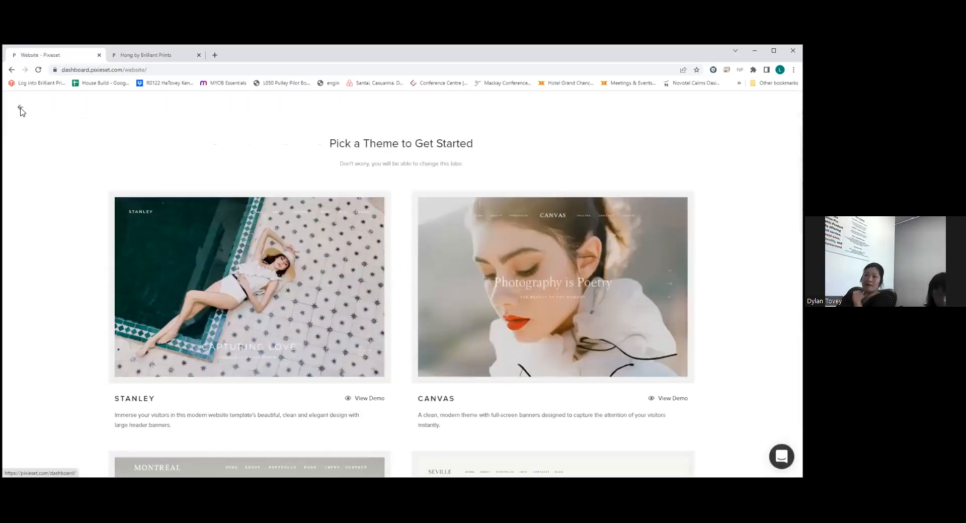
# Open the My Price List price sheet from the Store's products.
pyautogui.click(125, 106)
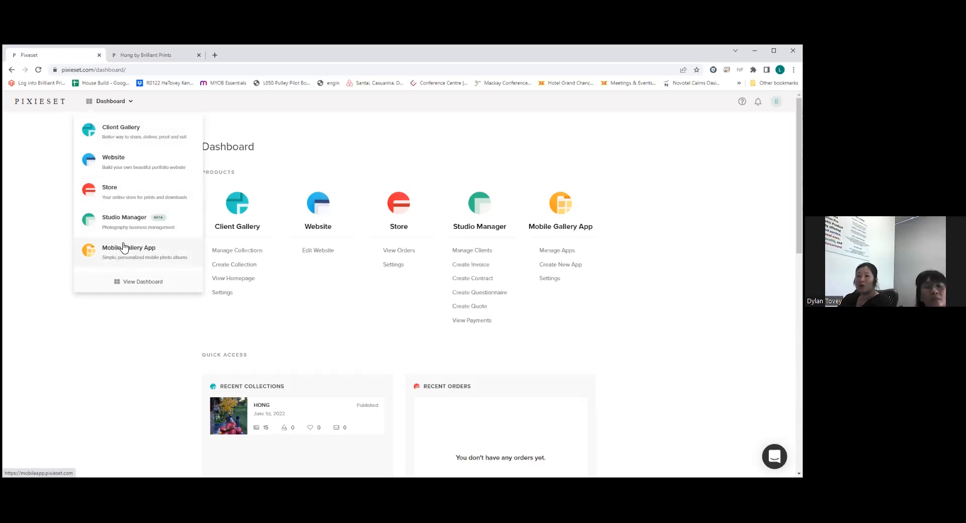
pyautogui.click(119, 197)
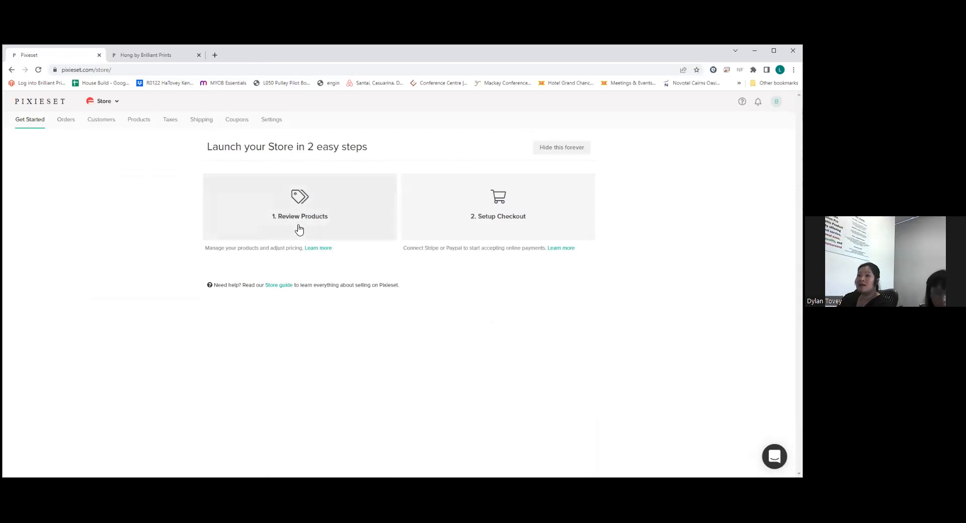
pyautogui.click(151, 122)
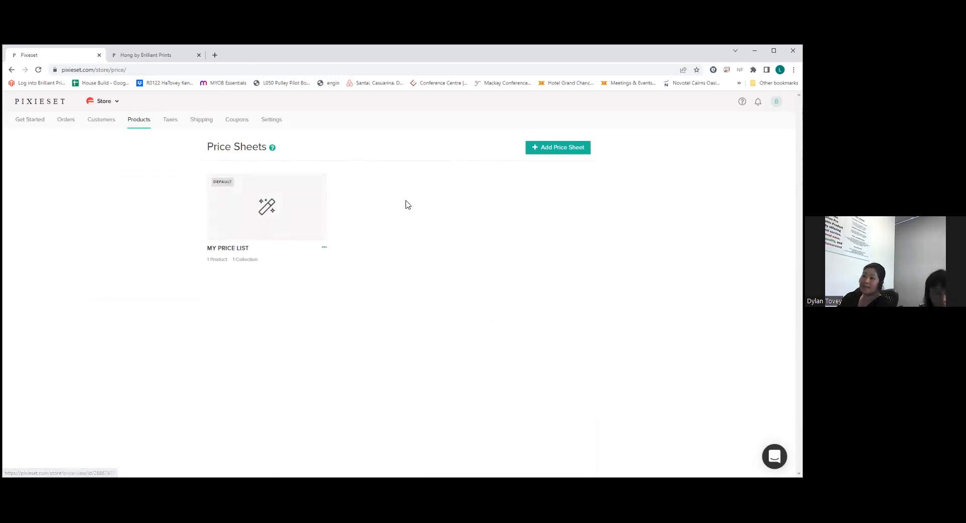
pyautogui.click(236, 249)
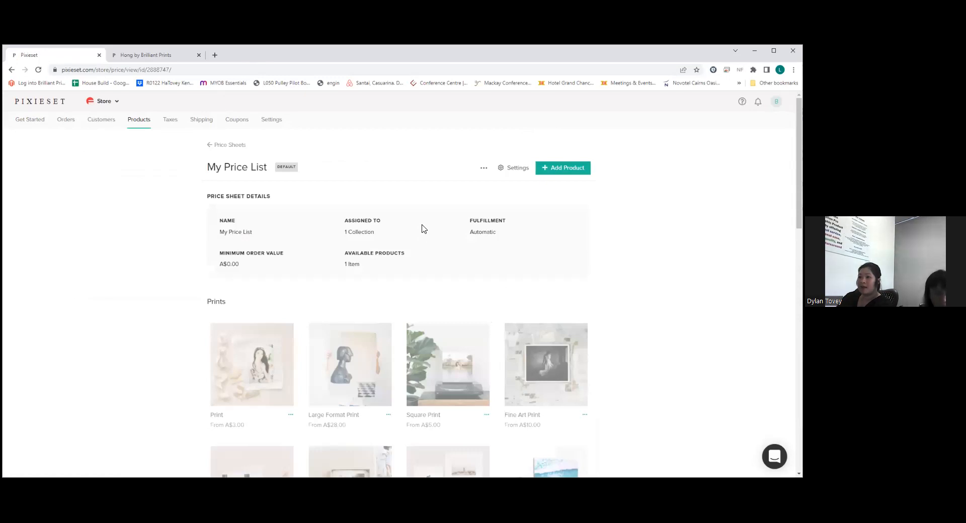
# Examine the products in the price sheet, from Prints through Wall Art to Cards.
pyautogui.scroll(-2, 423, 229)
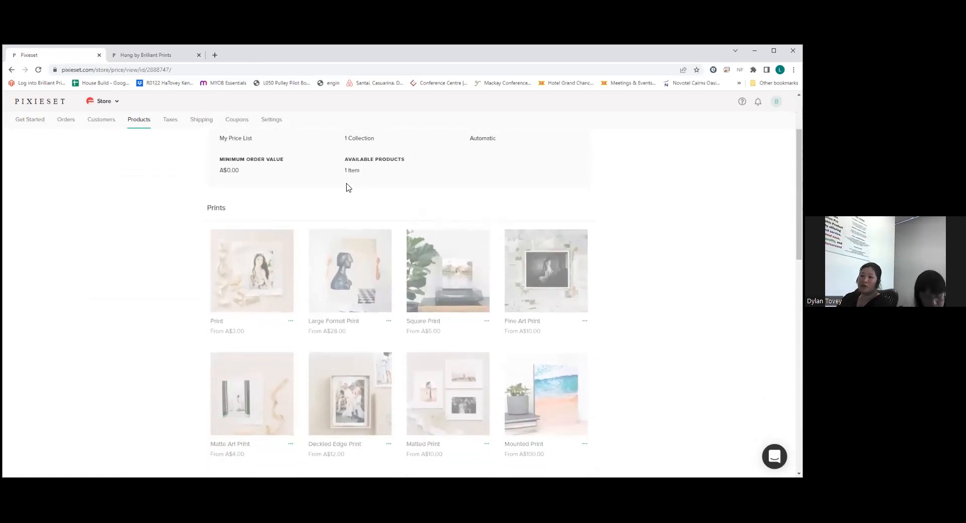
pyautogui.scroll(-2, 304, 310)
pyautogui.scroll(-2, 304, 310)
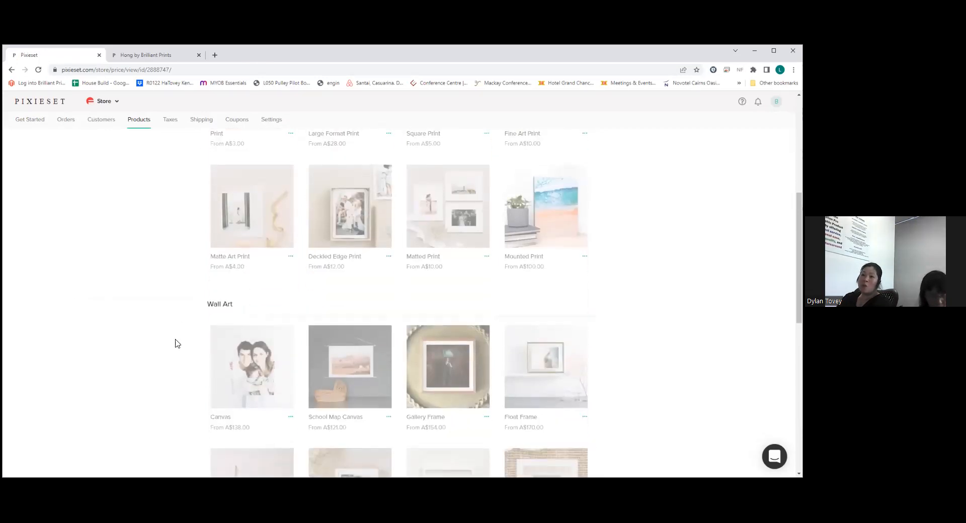
pyautogui.scroll(-4, 287, 338)
pyautogui.scroll(-1, 301, 428)
pyautogui.scroll(2, 287, 392)
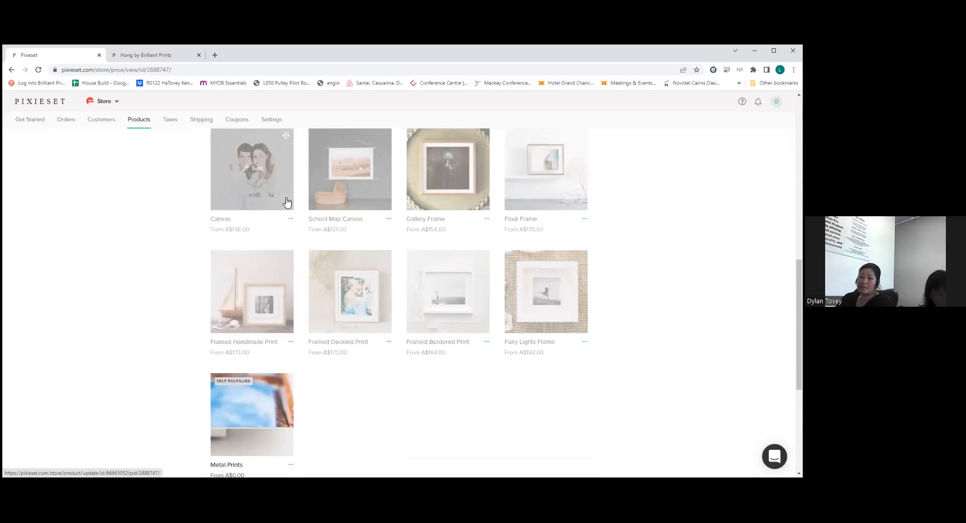
pyautogui.scroll(2, 279, 212)
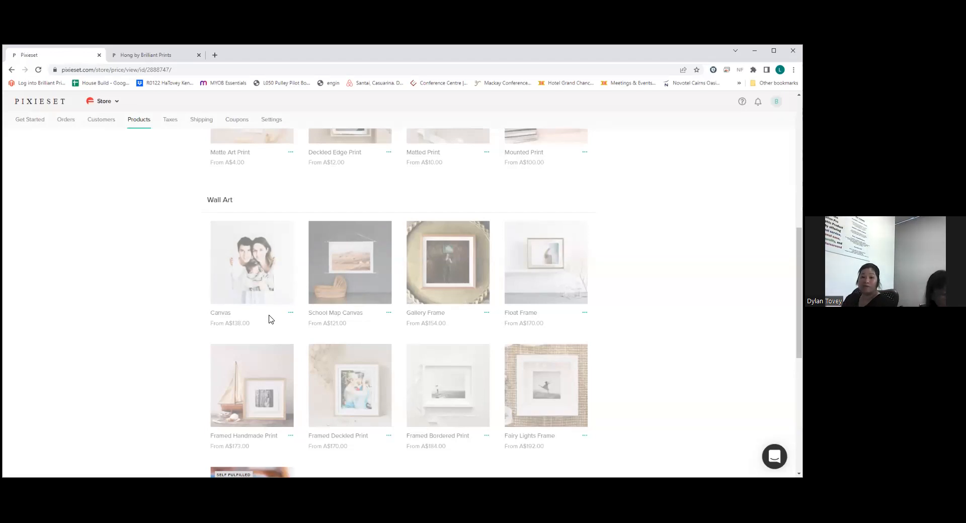
pyautogui.moveTo(281, 262)
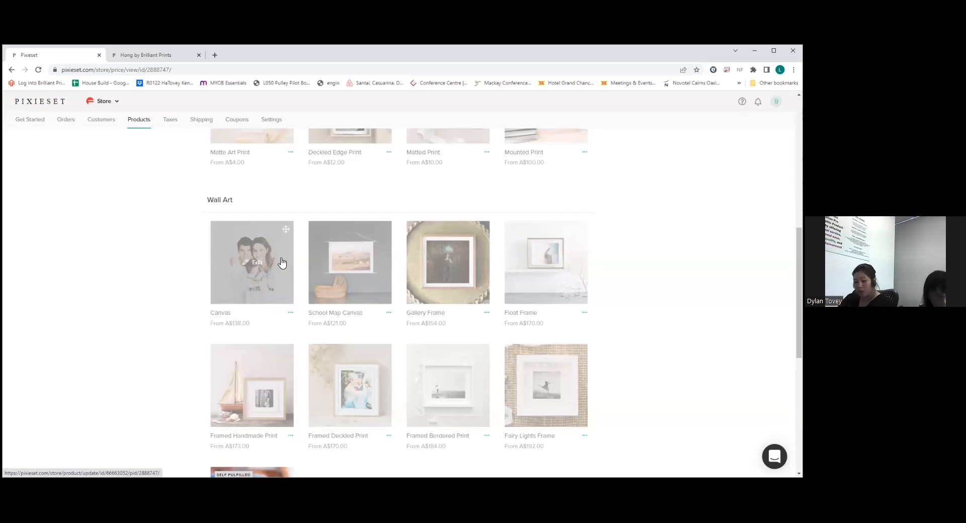
pyautogui.scroll(-1, 255, 267)
pyautogui.scroll(-4, 255, 267)
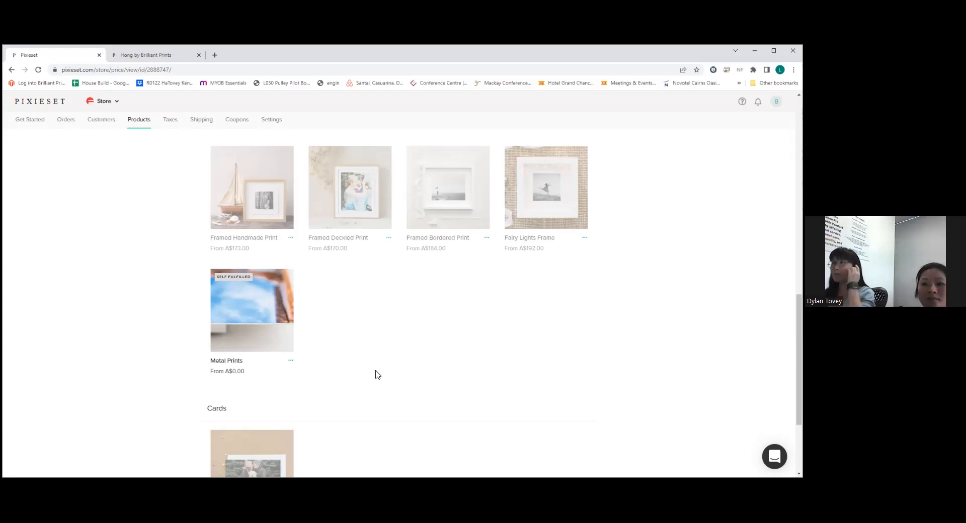
pyautogui.scroll(6, 379, 375)
pyautogui.scroll(5, 378, 375)
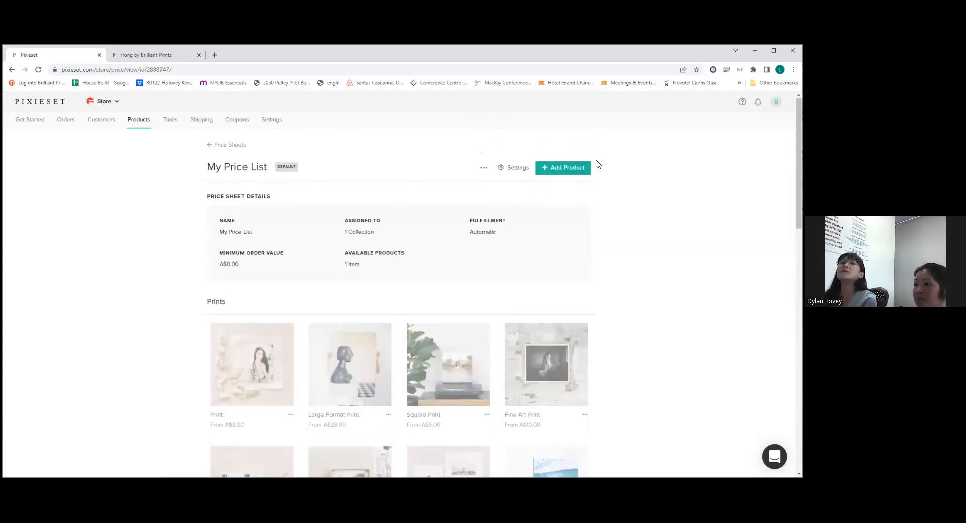
# Add a self fulfilled item to the price sheet and name it "Canvas and box framed canvas".
pyautogui.click(567, 170)
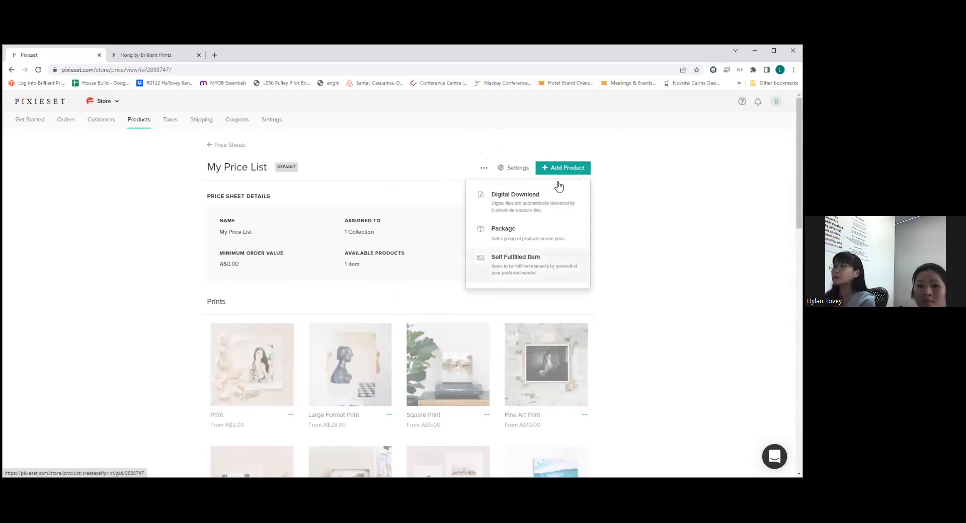
pyautogui.click(543, 267)
pyautogui.click(376, 161)
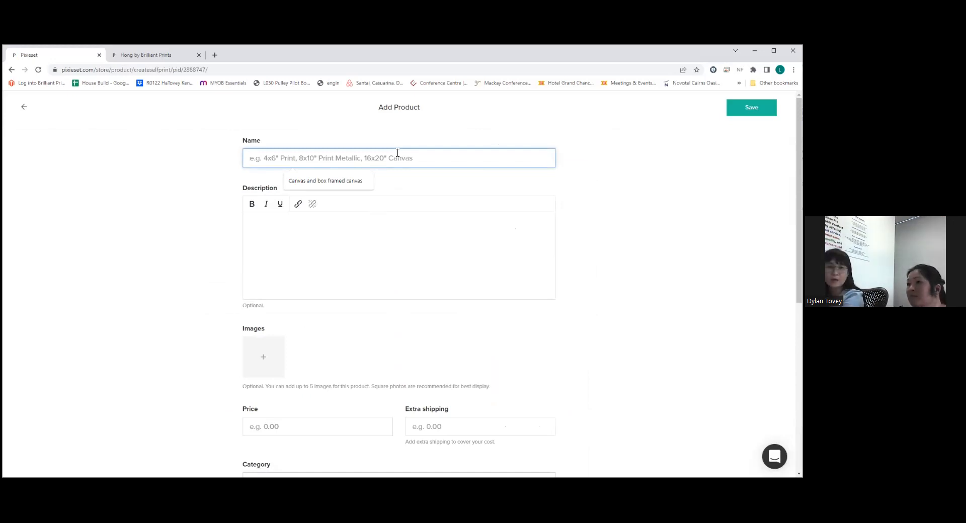
pyautogui.write('Canvas')
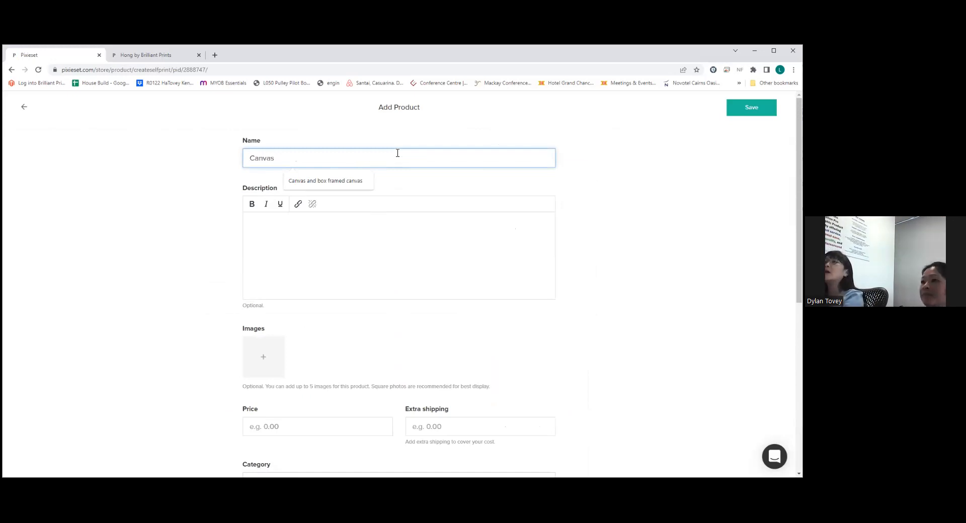
pyautogui.click(352, 182)
# Enter "add description" as the new product's description.
pyautogui.click(314, 229)
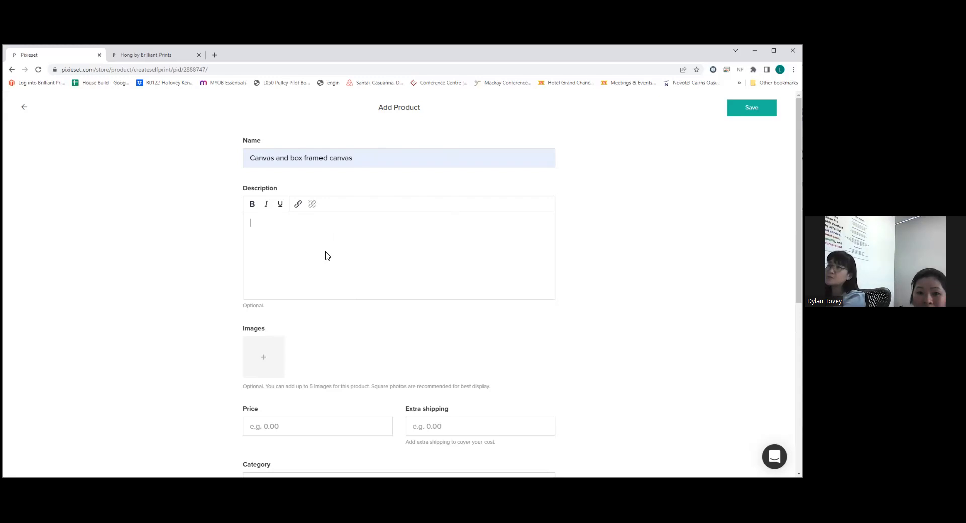
pyautogui.scroll(-1, 327, 237)
pyautogui.scroll(1, 328, 237)
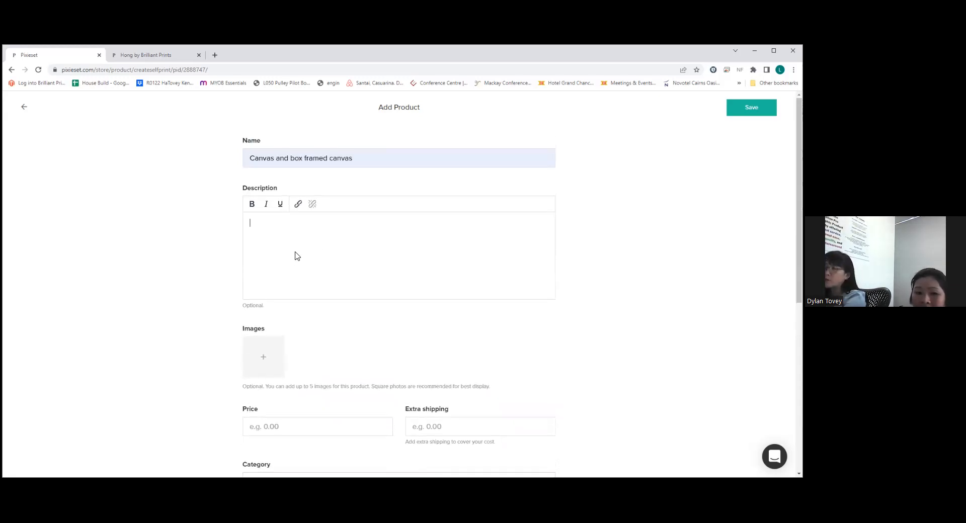
pyautogui.click(312, 234)
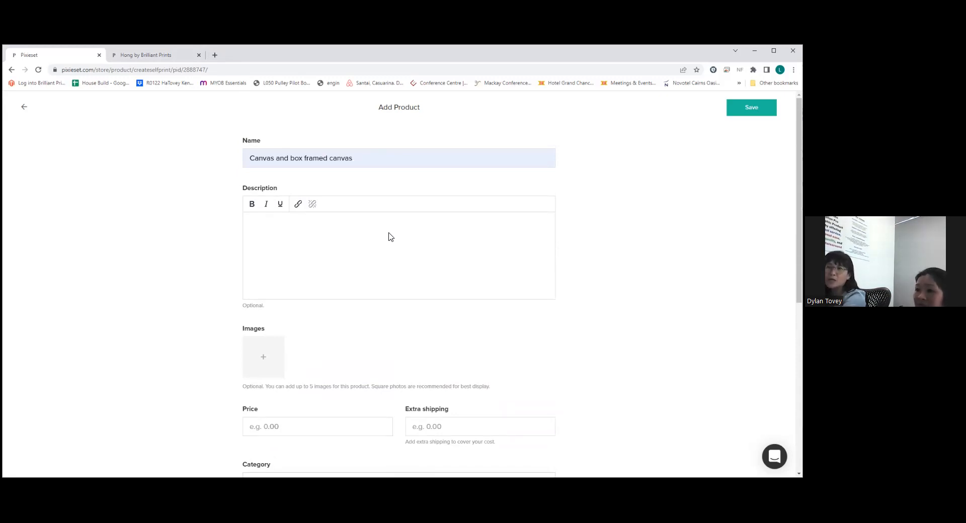
pyautogui.scroll(-1, 263, 283)
pyautogui.scroll(-3, 263, 284)
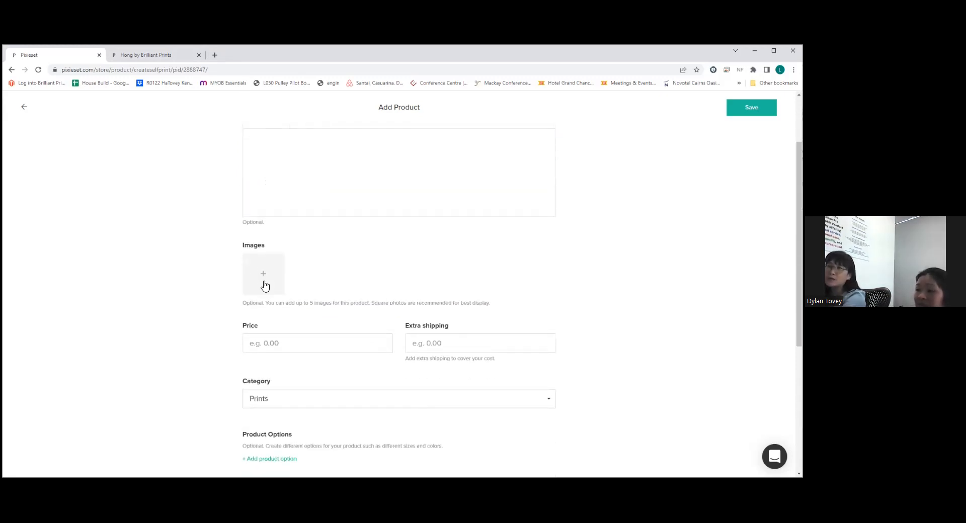
pyautogui.scroll(4, 322, 191)
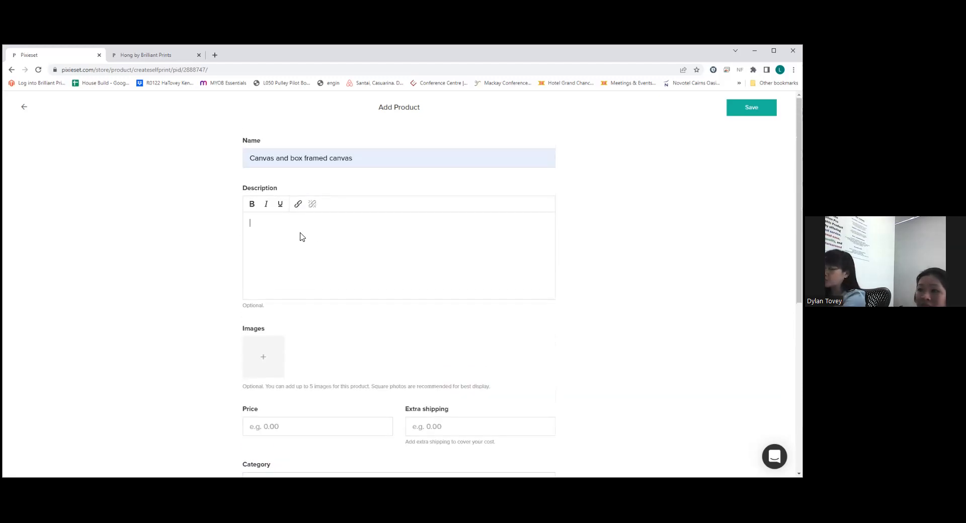
pyautogui.write('add descr')
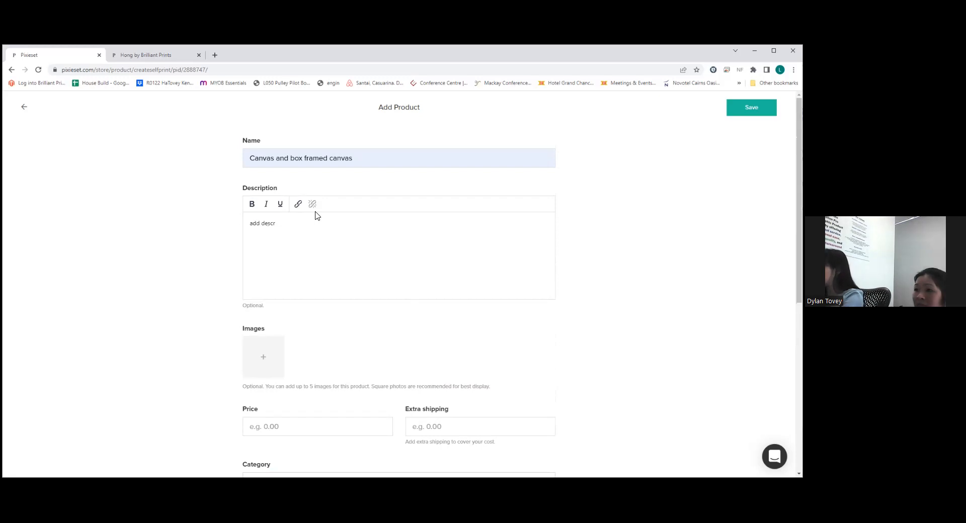
pyautogui.write('iptu')
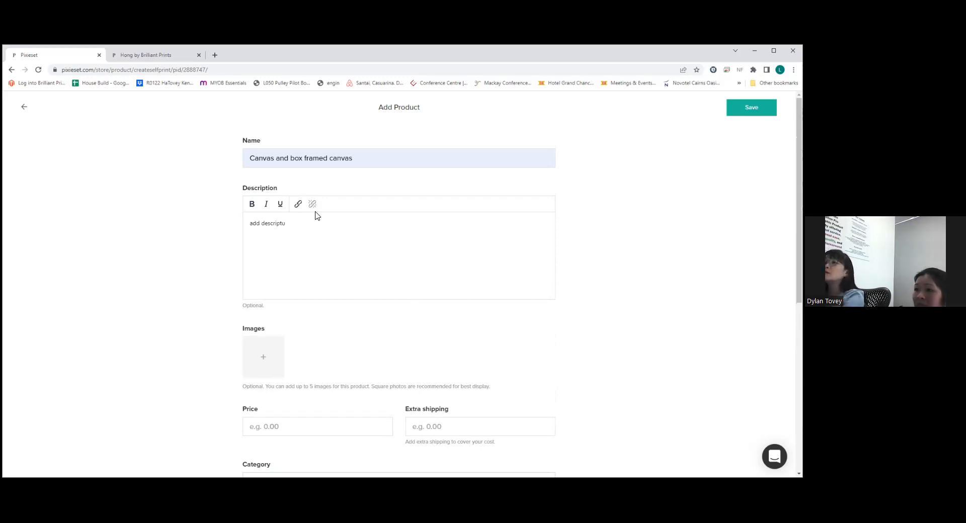
pyautogui.press('BackSpace')
pyautogui.write('ion')
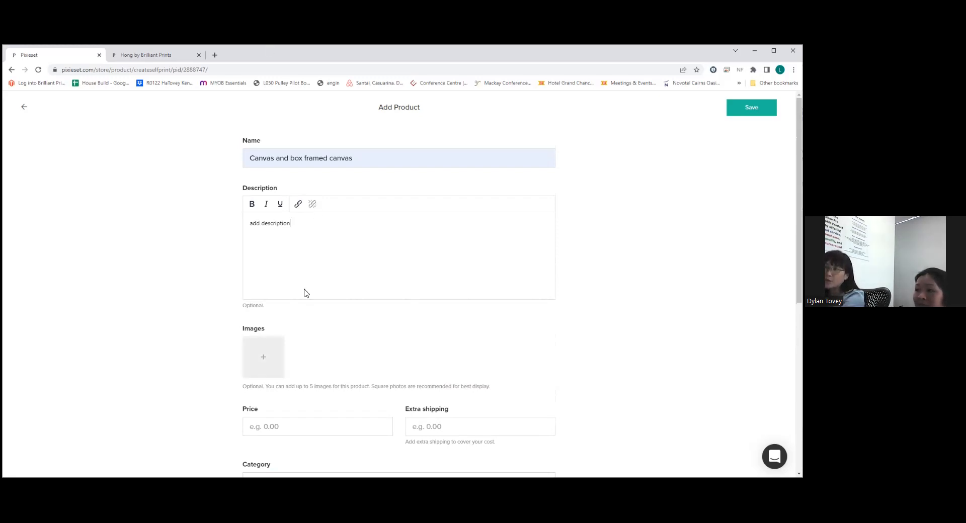
# Add two product images: the man holding a child's portrait and the hands measuring a frame with a yellow tape.
pyautogui.scroll(-1, 246, 321)
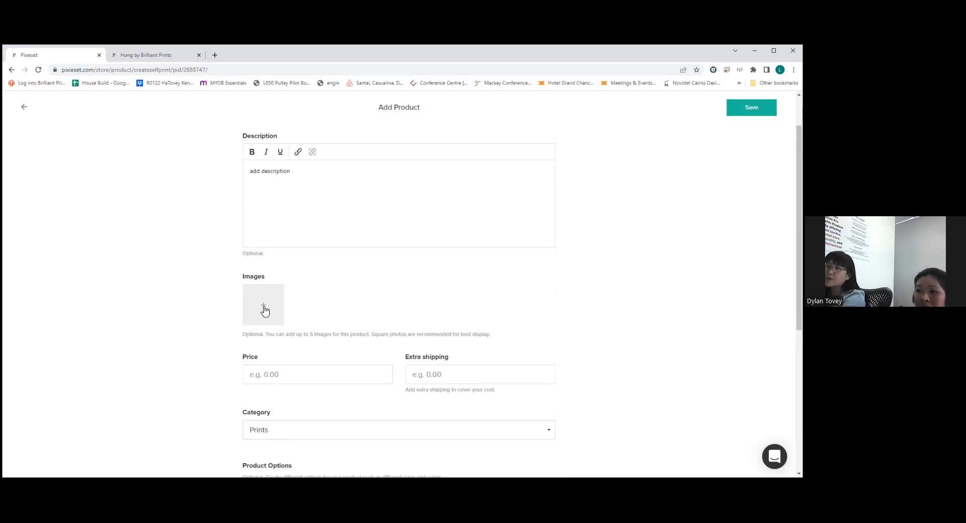
pyautogui.click(264, 311)
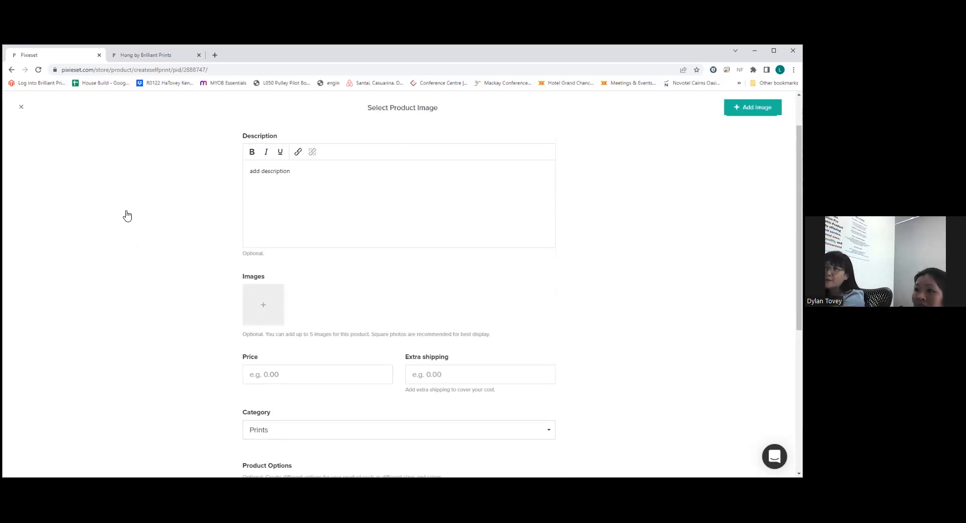
pyautogui.click(127, 216)
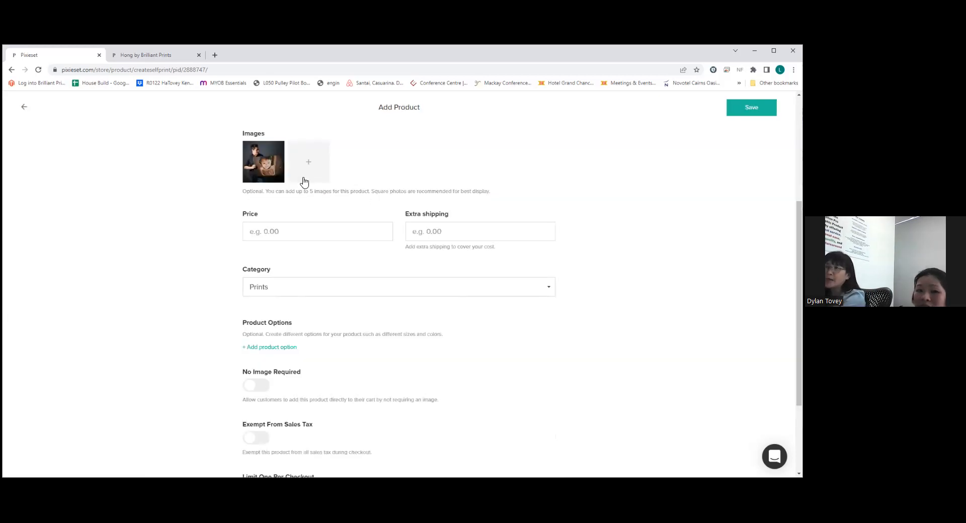
pyautogui.click(312, 164)
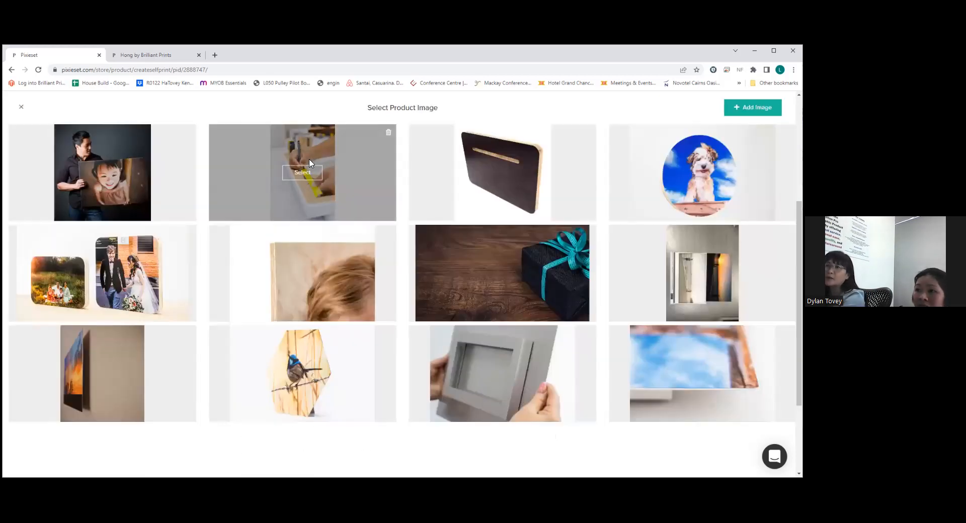
pyautogui.click(302, 173)
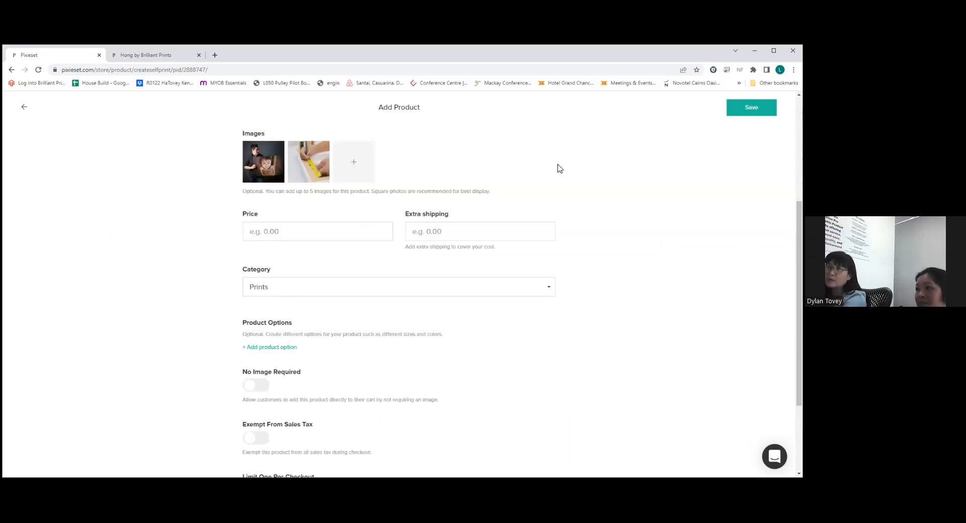
# Start uploading a new product image and look through the Customers Insitu Images folder for a suitable photo.
pyautogui.scroll(-1, 327, 237)
pyautogui.scroll(2, 277, 196)
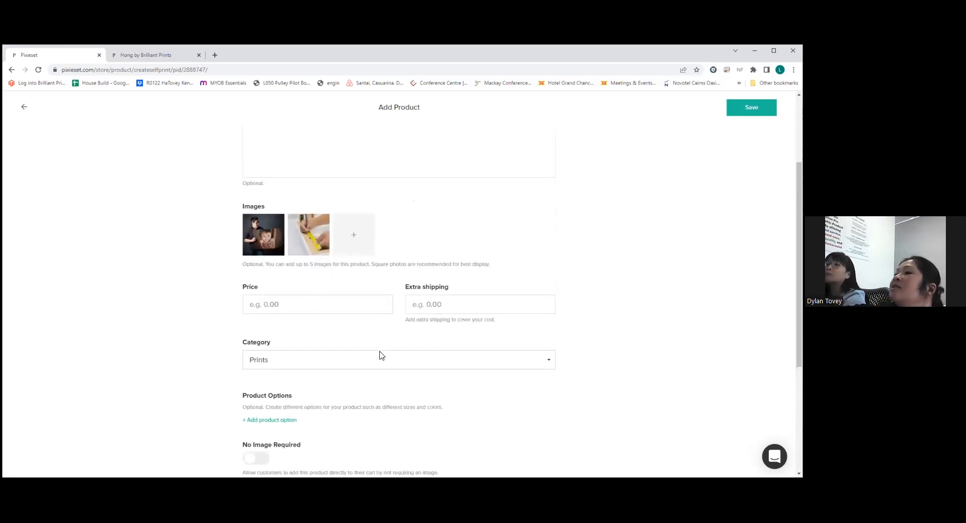
pyautogui.click(354, 235)
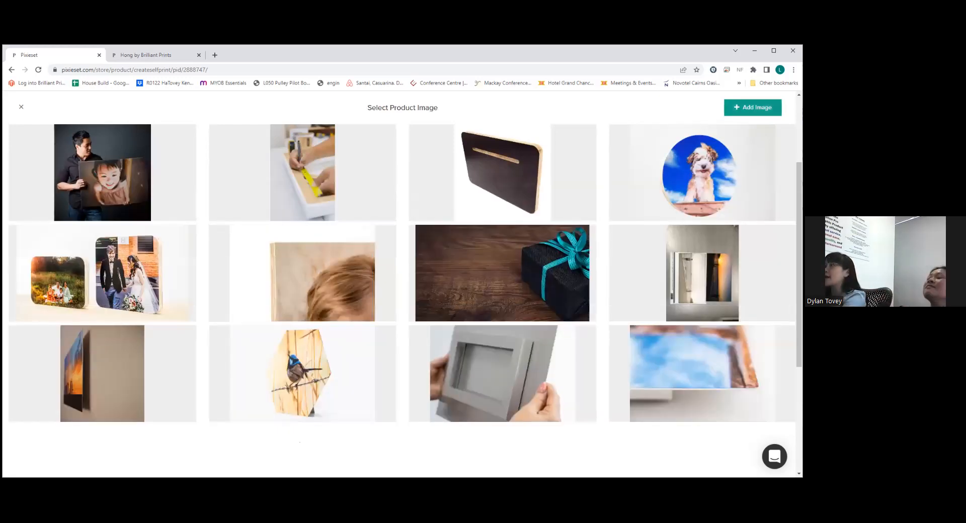
pyautogui.click(753, 108)
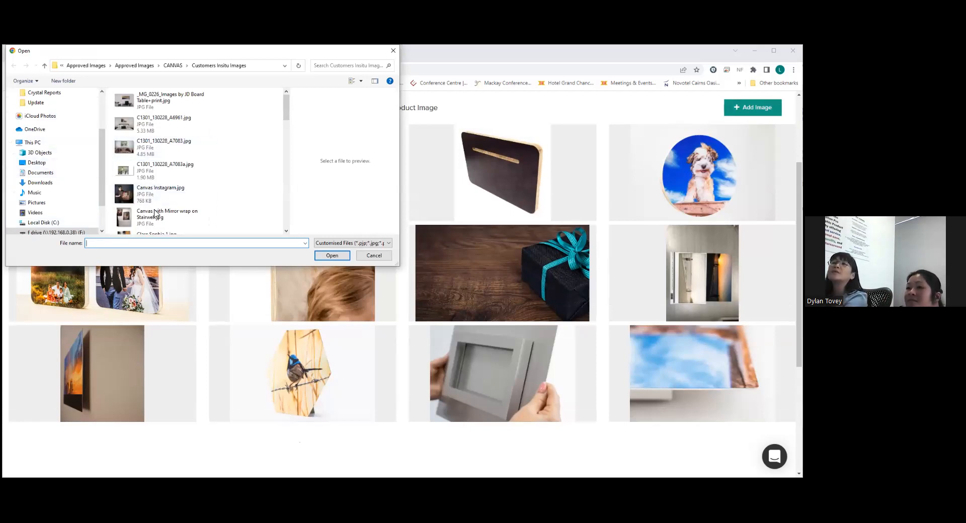
pyautogui.scroll(-3, 156, 215)
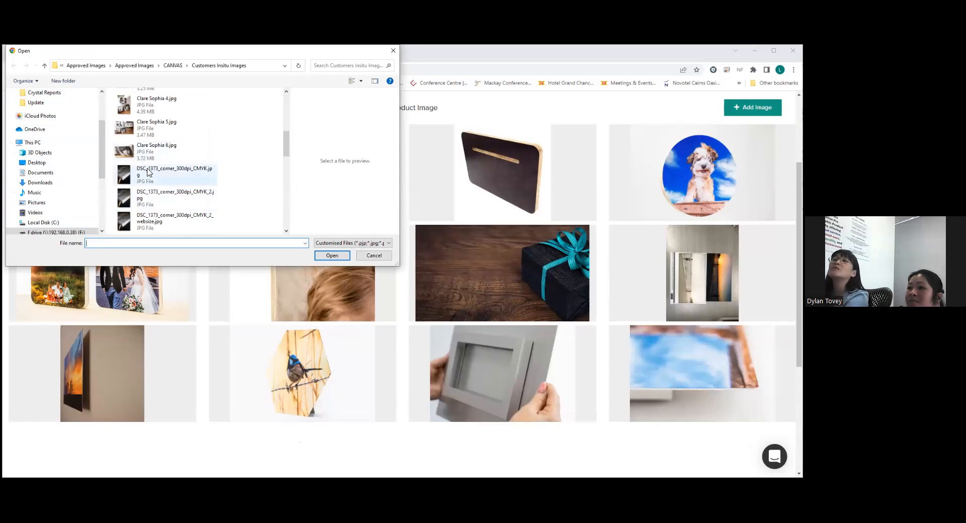
pyautogui.scroll(-6, 148, 173)
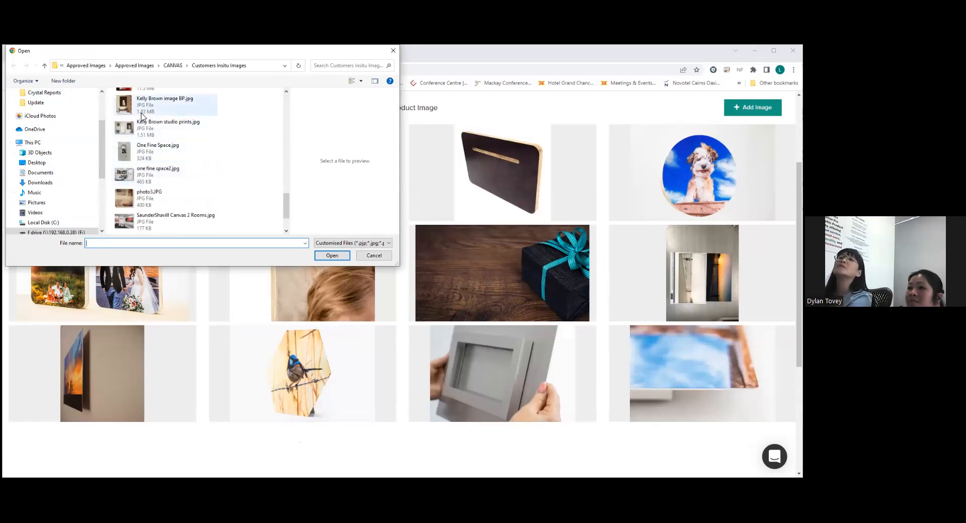
pyautogui.scroll(-1, 154, 174)
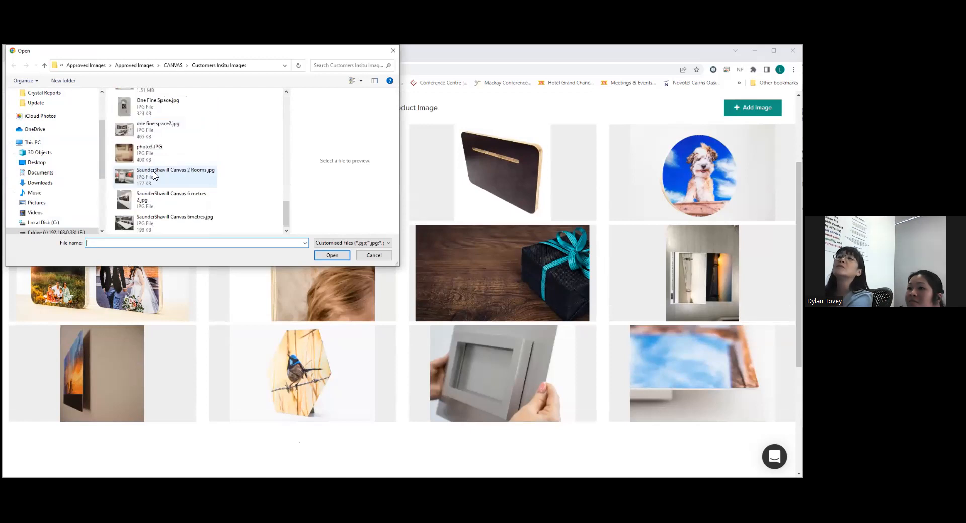
pyautogui.scroll(3, 154, 166)
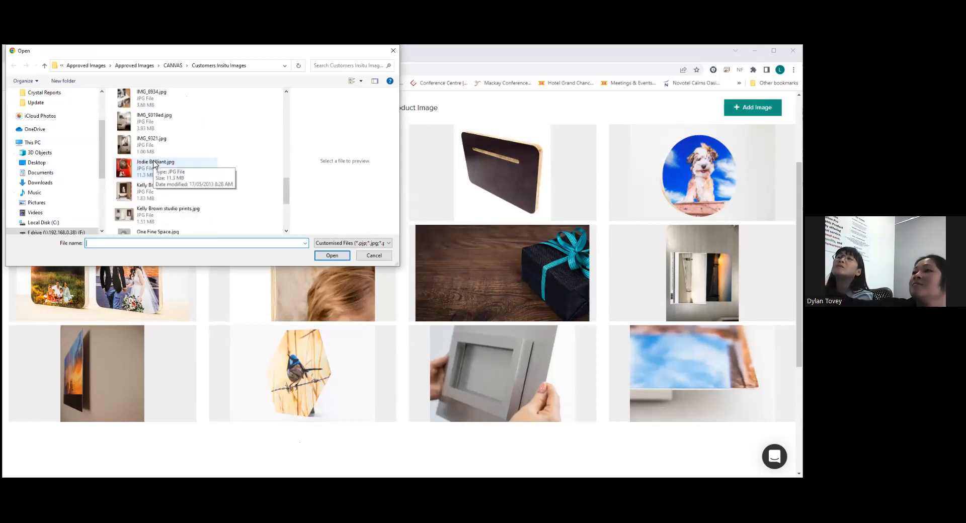
pyautogui.scroll(4, 154, 166)
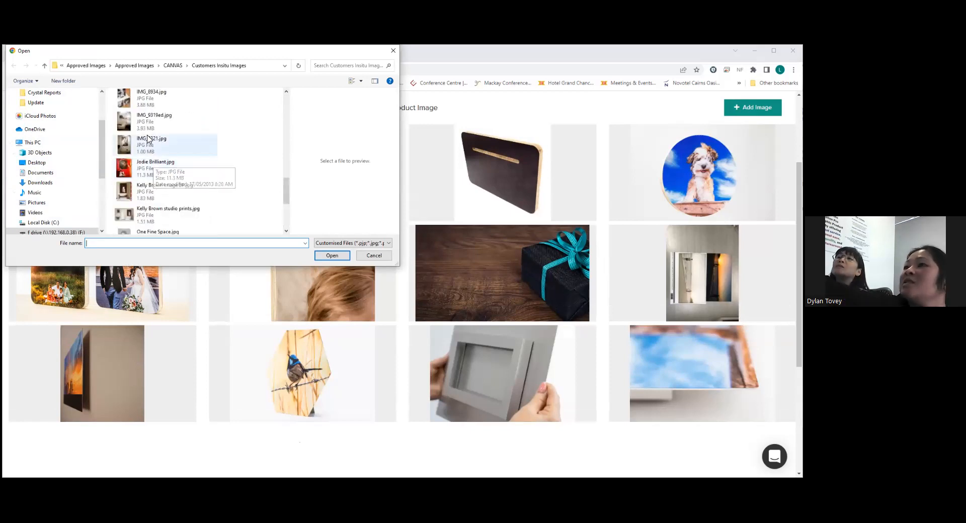
# Upload D Ring on Canvas.jpg from the CANVAS folder and select it as the product's third image.
pyautogui.click(179, 64)
pyautogui.scroll(-1, 245, 149)
pyautogui.scroll(-3, 202, 170)
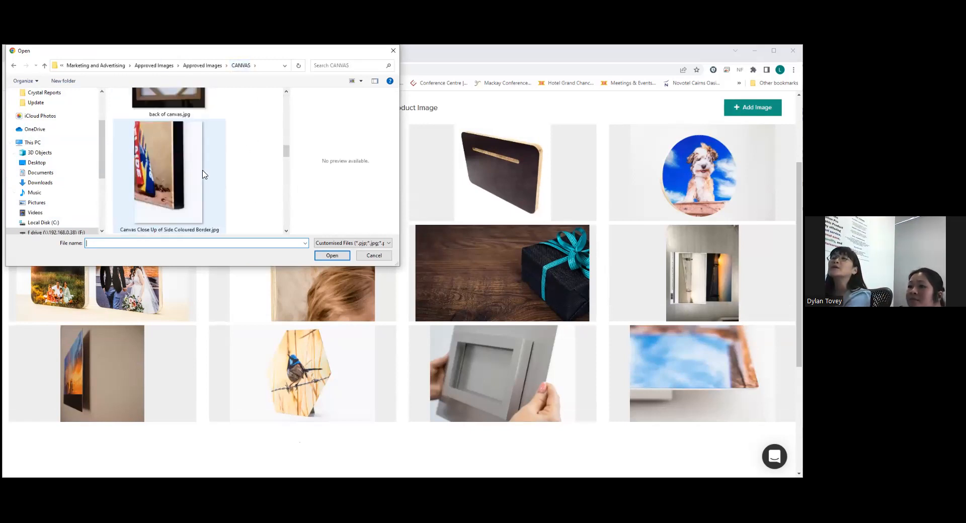
pyautogui.scroll(1, 203, 175)
pyautogui.scroll(-3, 204, 176)
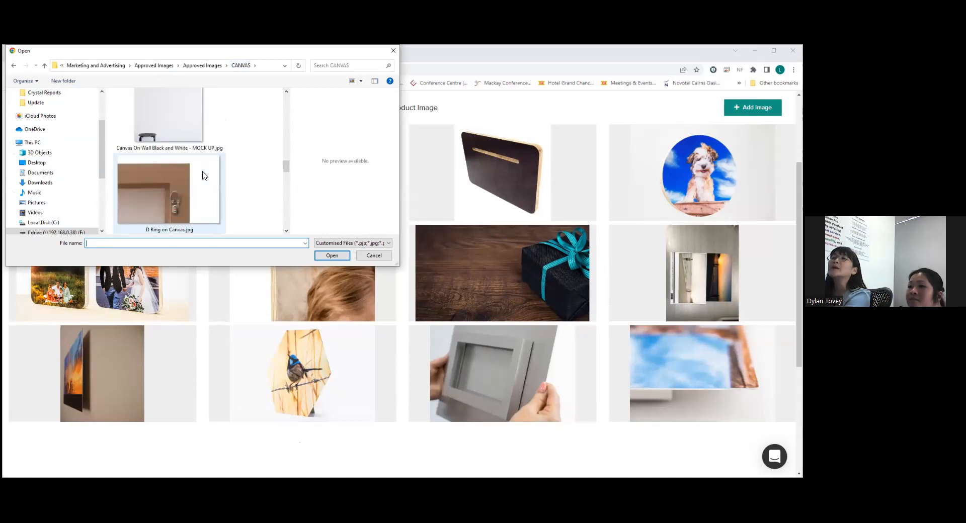
pyautogui.click(184, 202)
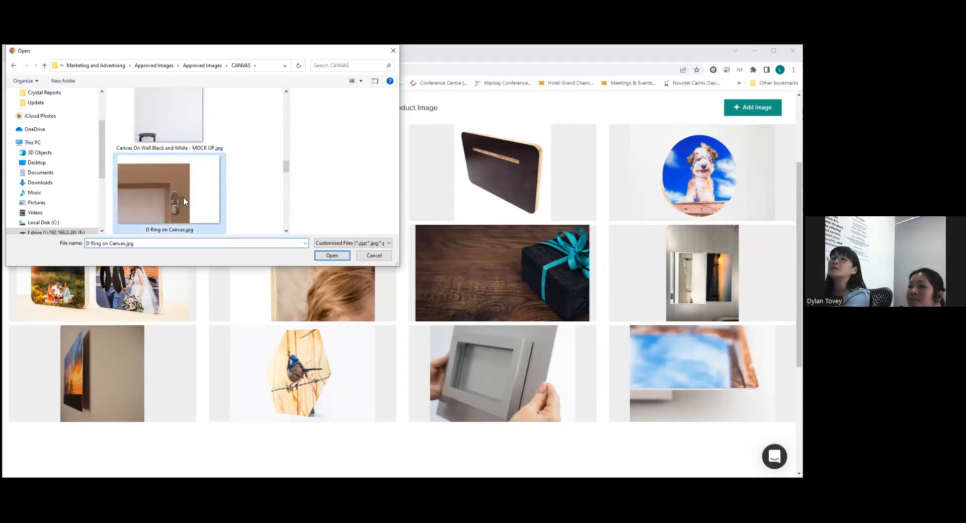
pyautogui.press('Return')
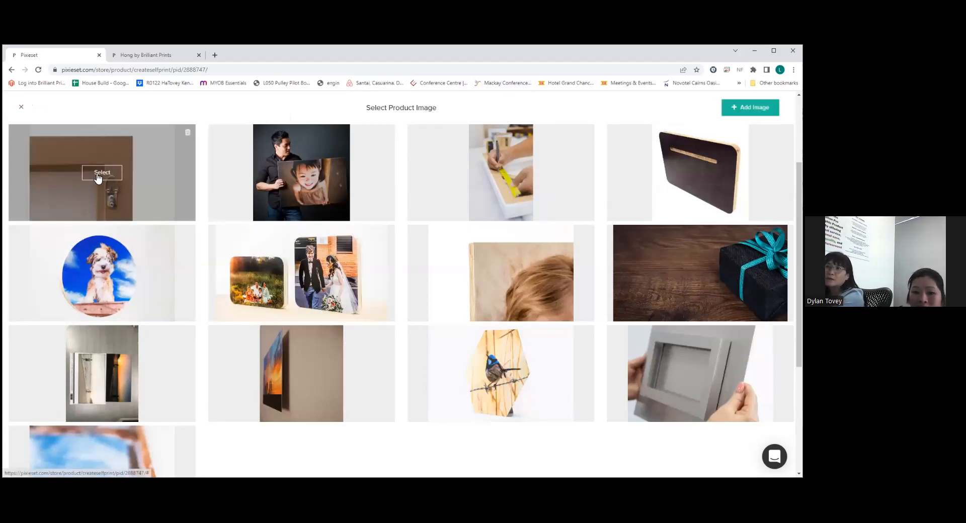
pyautogui.click(101, 172)
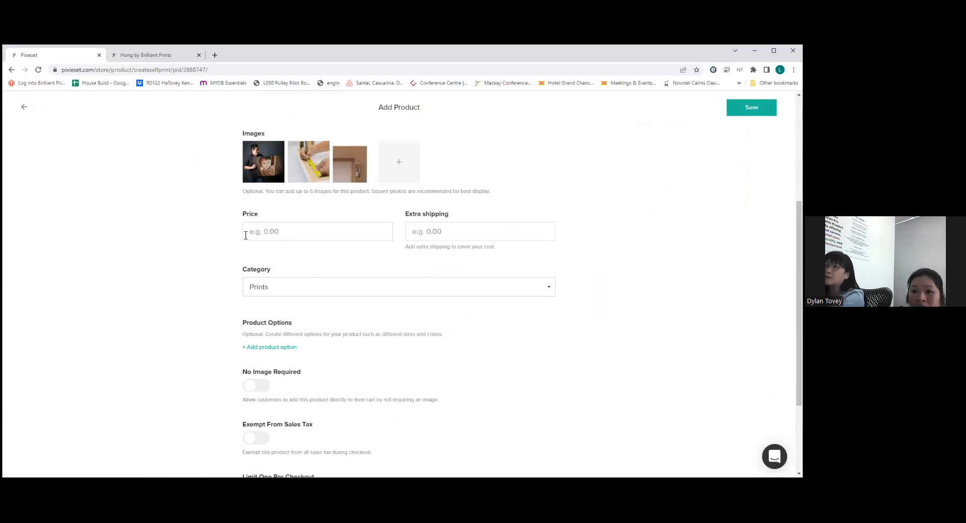
# Set the product's category to Wall Art.
pyautogui.click(550, 290)
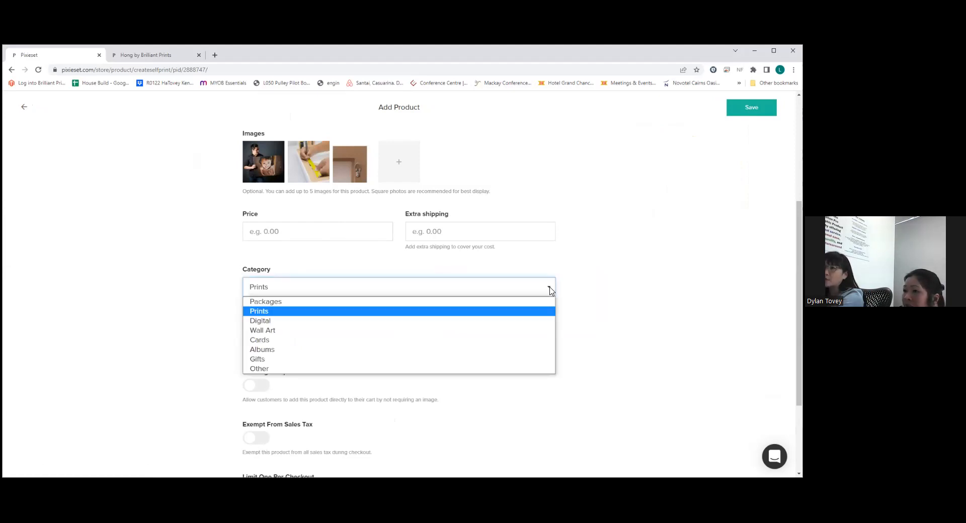
pyautogui.click(319, 331)
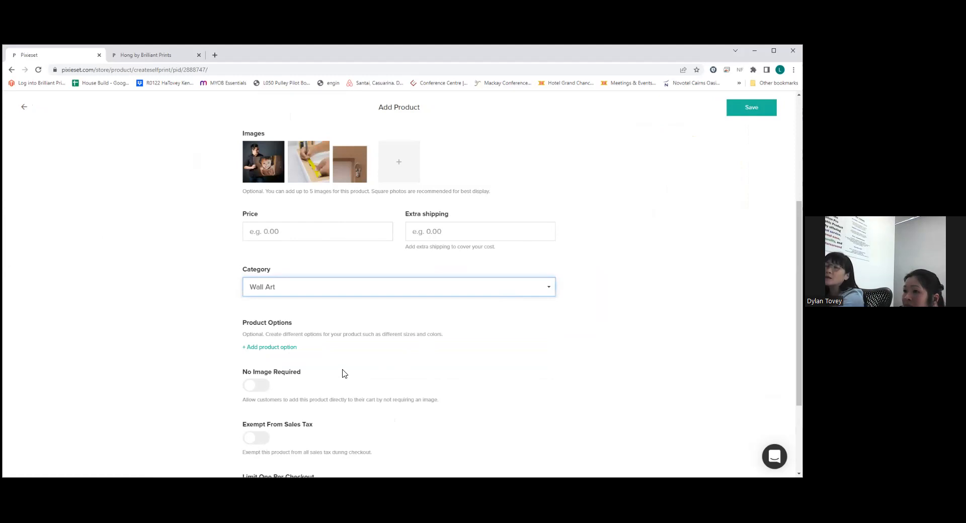
# Start a product option for the canvas product and name it "Size".
pyautogui.scroll(-1, 358, 292)
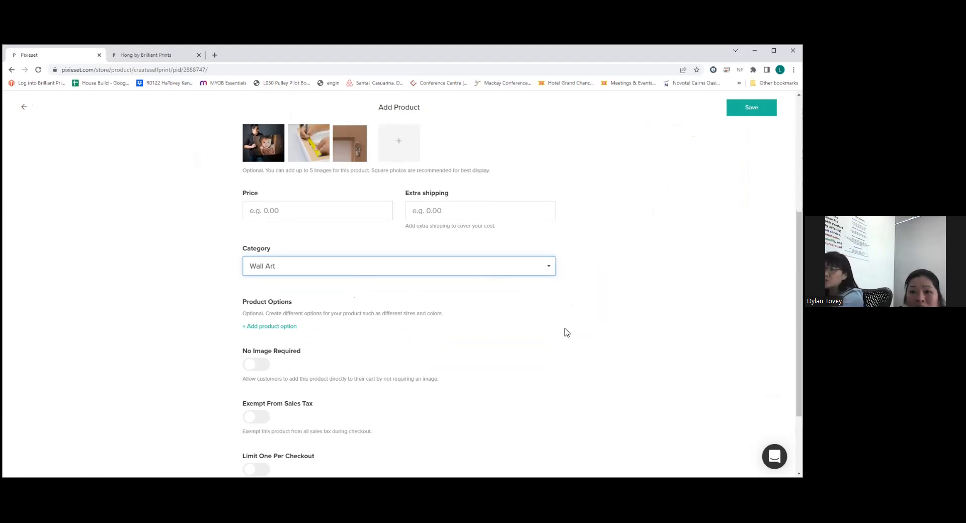
pyautogui.click(289, 327)
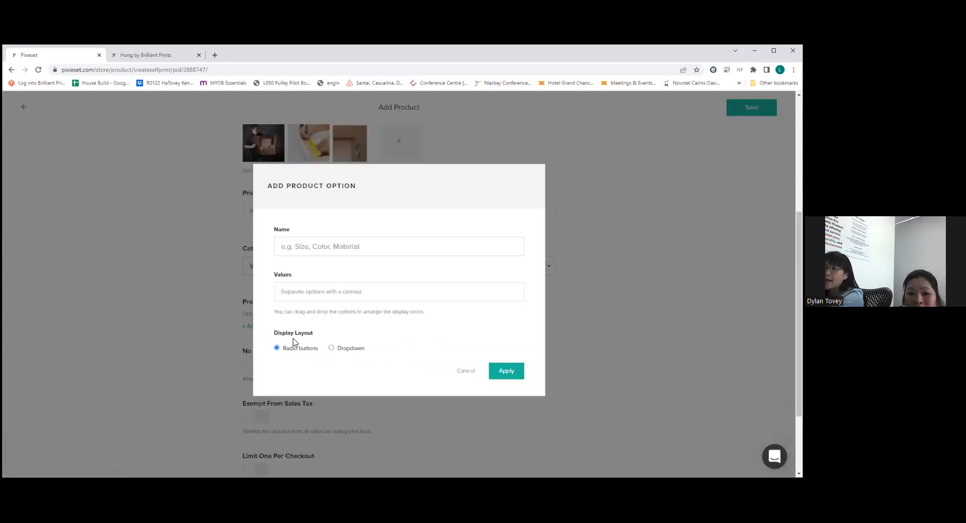
pyautogui.click(297, 249)
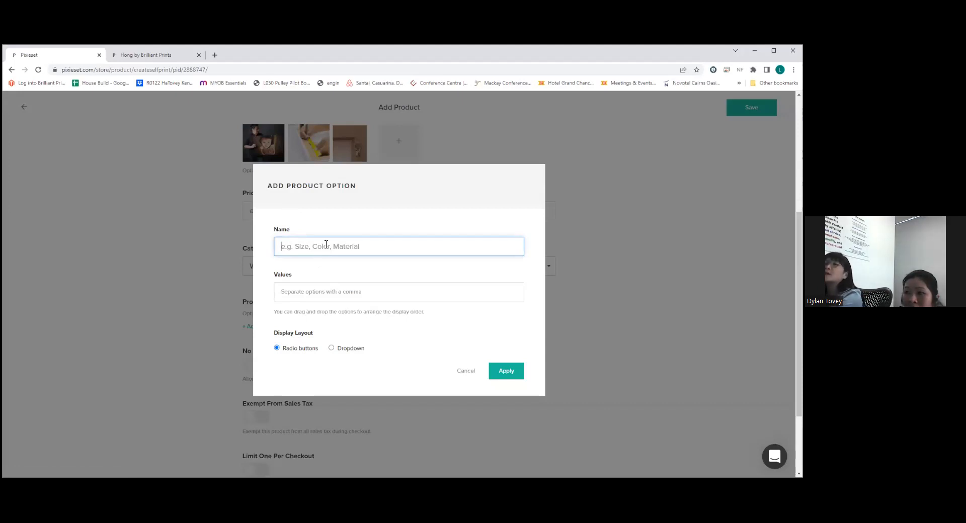
pyautogui.write('Size')
# Give the Size option the values 10x10", 12x12" and 12x18", and apply it with a dropdown layout.
pyautogui.click(330, 295)
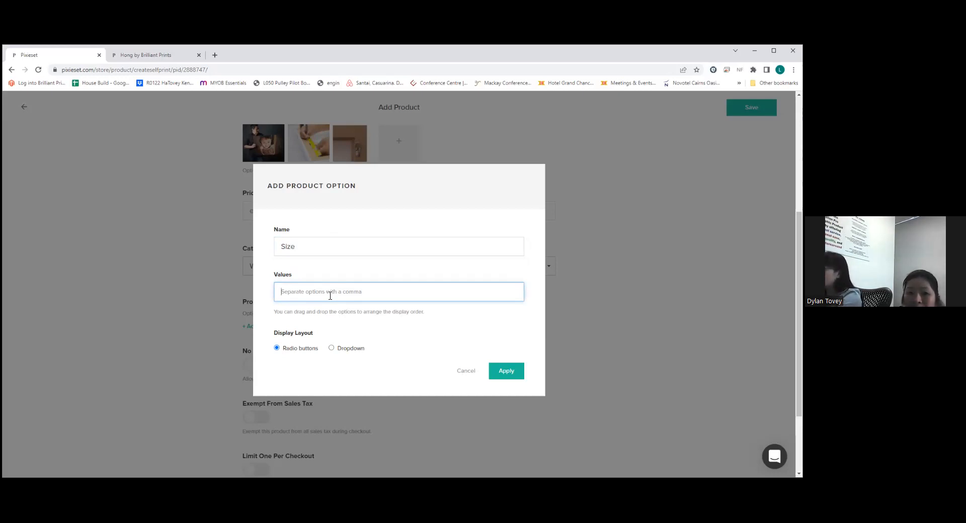
pyautogui.write('10')
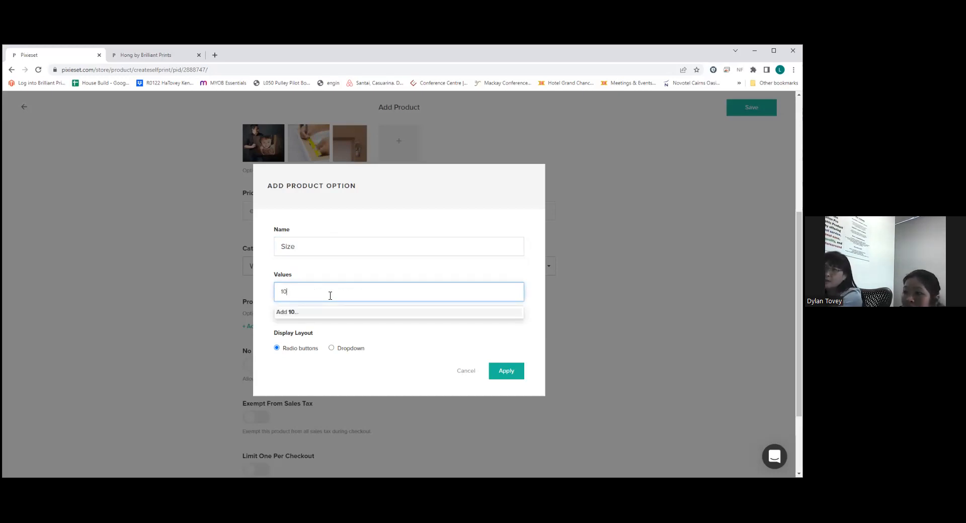
pyautogui.write('x10')
pyautogui.press('Return')
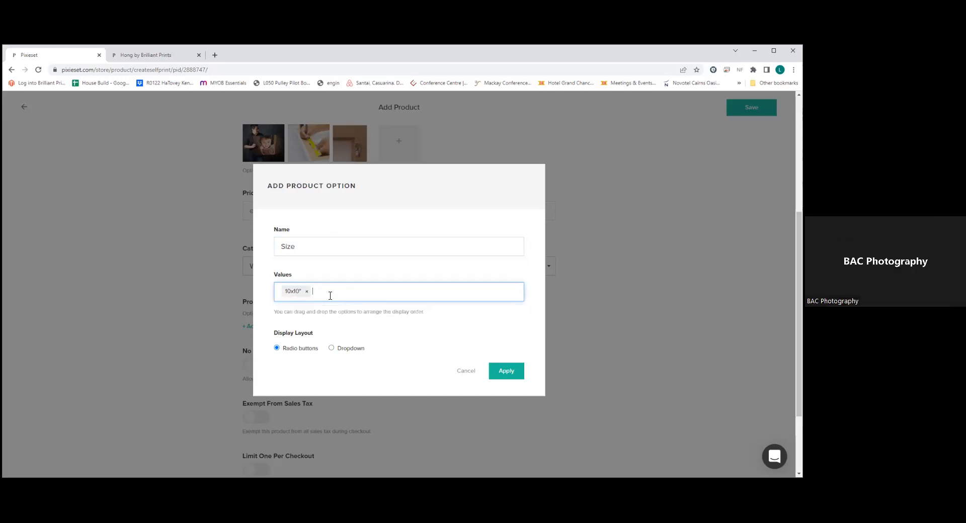
pyautogui.write('12')
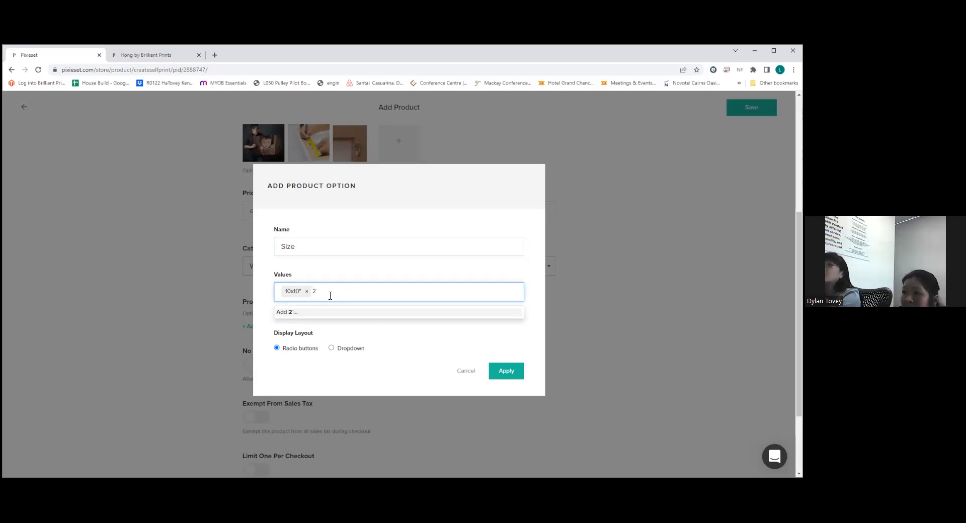
pyautogui.press('BackSpace')
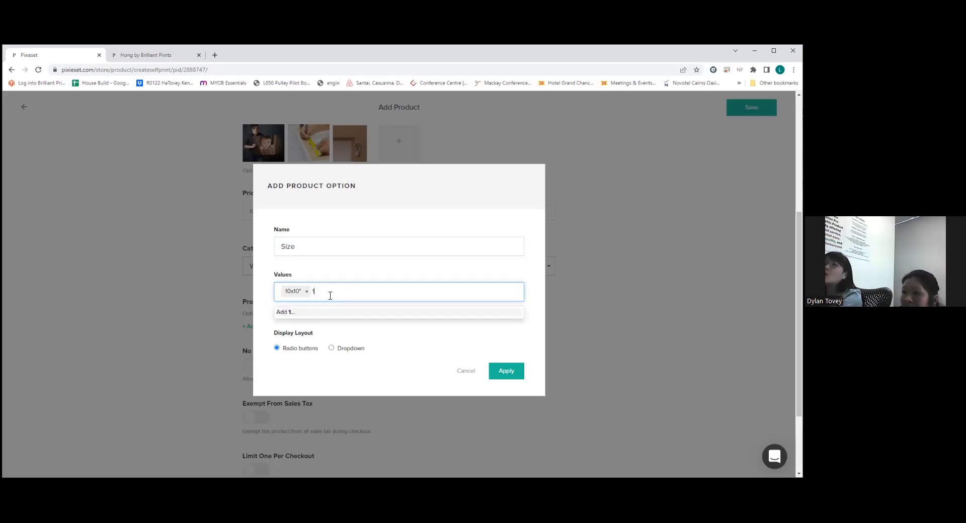
pyautogui.write('2')
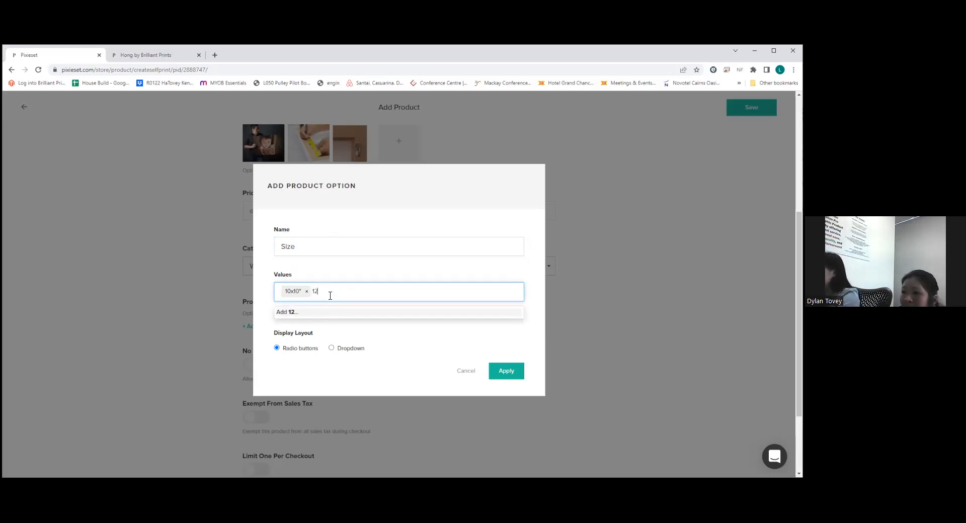
pyautogui.write('x12')
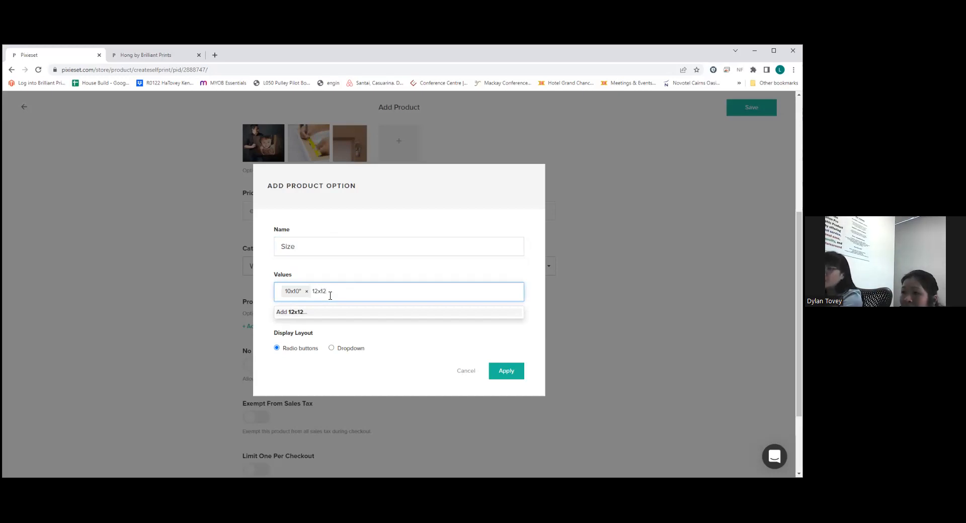
pyautogui.press('Return')
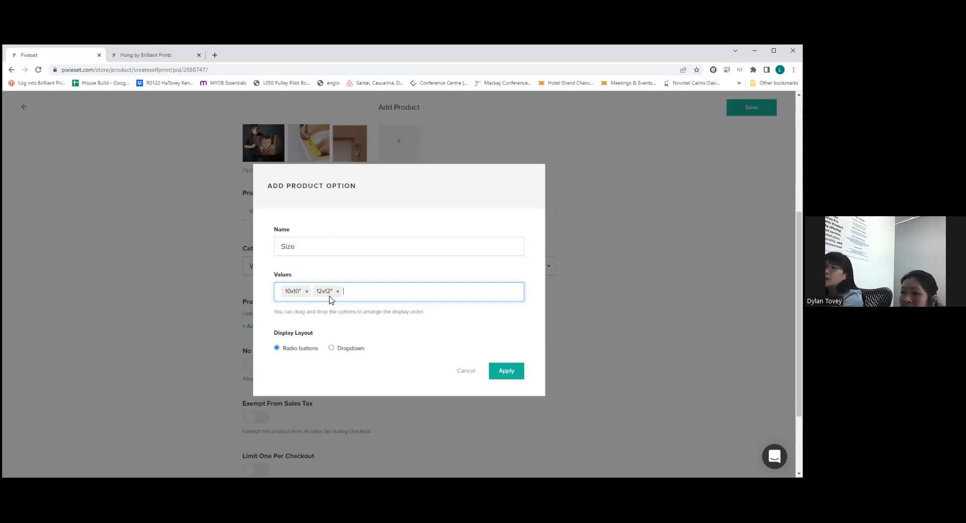
pyautogui.write('12x18"')
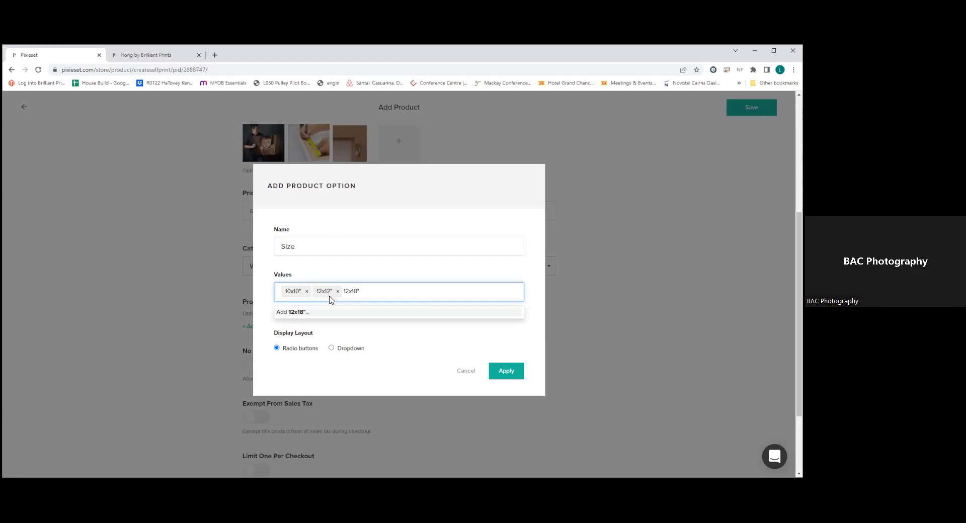
pyautogui.press('Return')
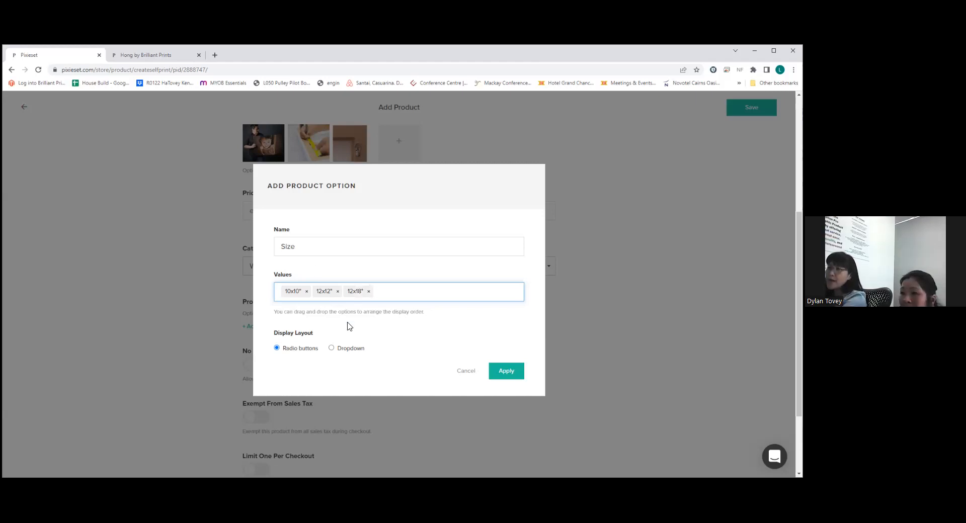
pyautogui.click(344, 349)
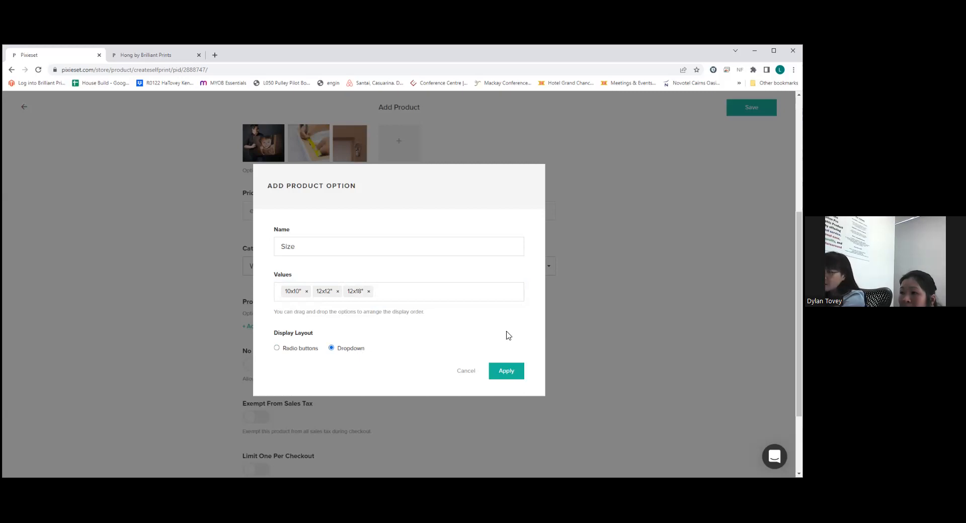
pyautogui.click(513, 373)
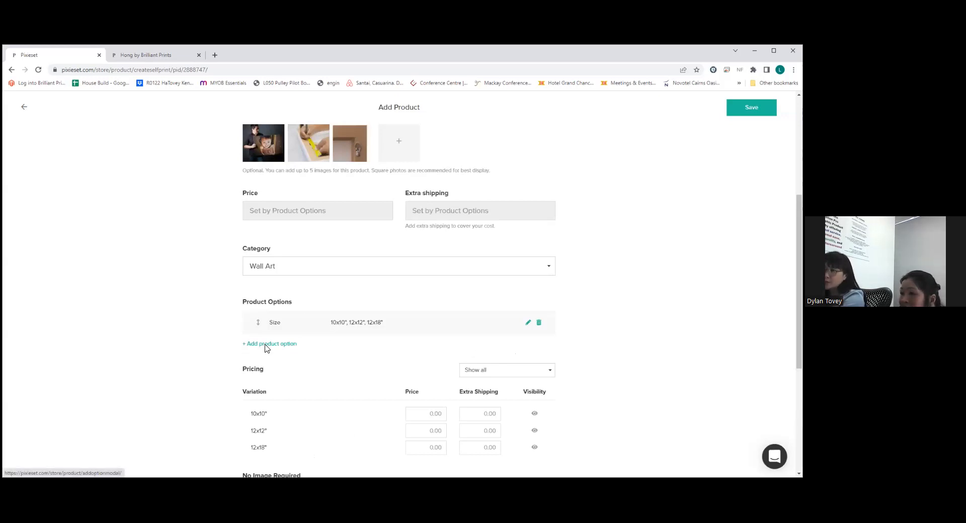
# Start a second product option for the canvas product and name it "Box Frame".
pyautogui.click(267, 346)
pyautogui.click(330, 247)
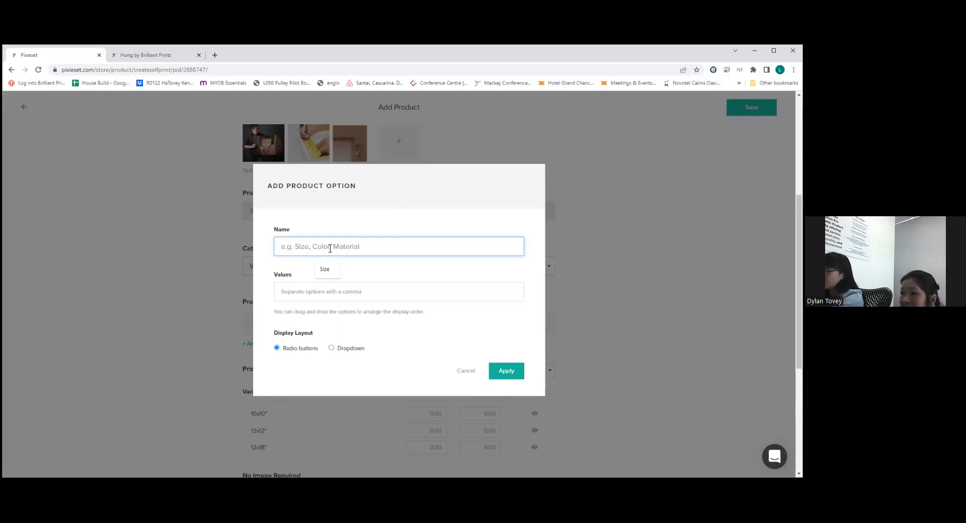
pyautogui.write('Box Frame')
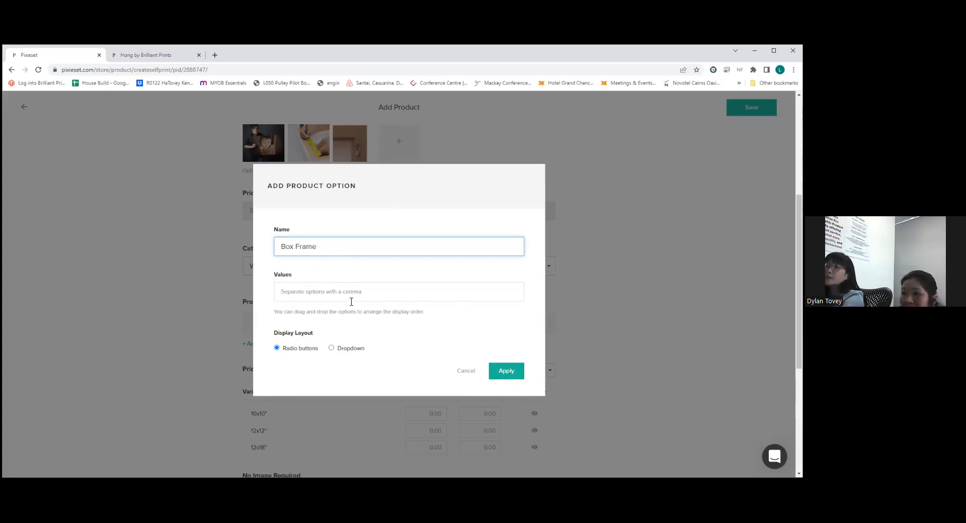
# Give the Box Frame option the values Black, White and Oak, and apply it with a dropdown layout.
pyautogui.click(400, 292)
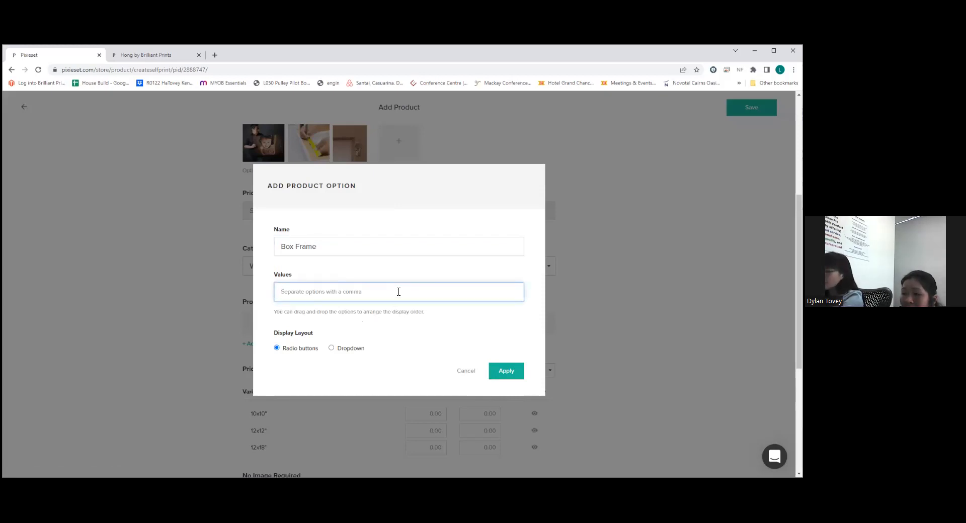
pyautogui.write('Black')
pyautogui.press('Return')
pyautogui.write('White')
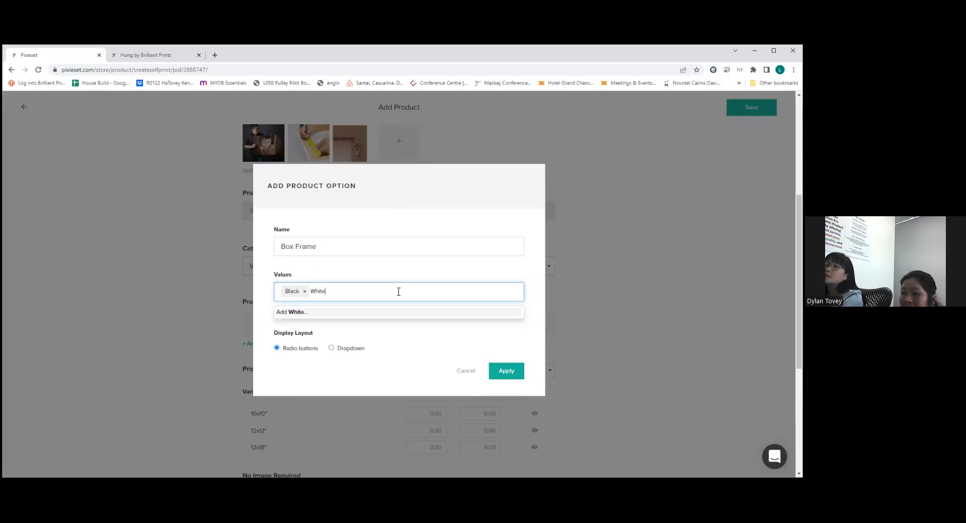
pyautogui.press('Return')
pyautogui.write('Oz')
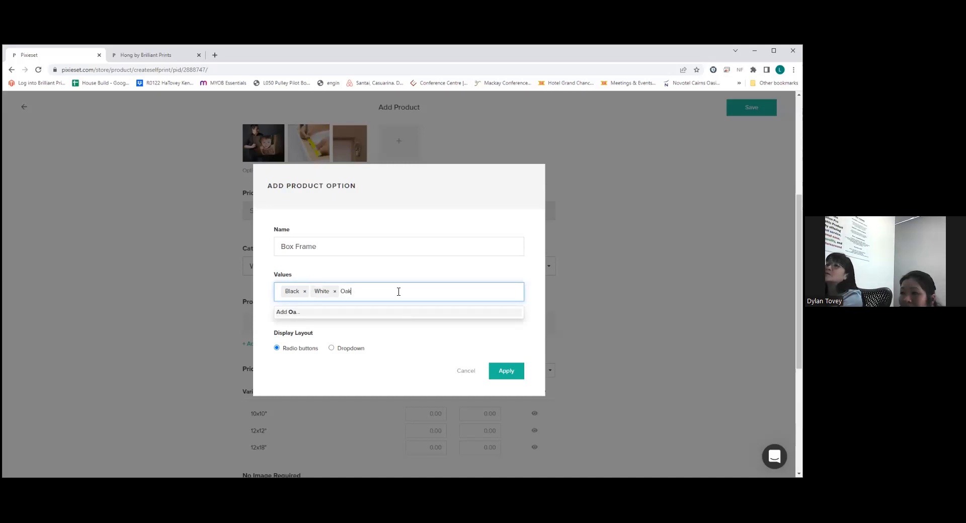
pyautogui.press('Return')
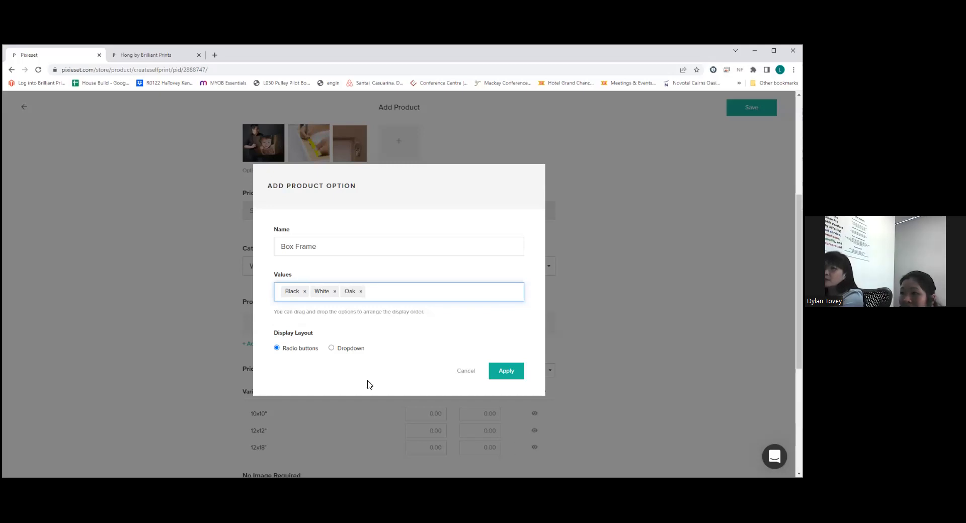
pyautogui.click(348, 348)
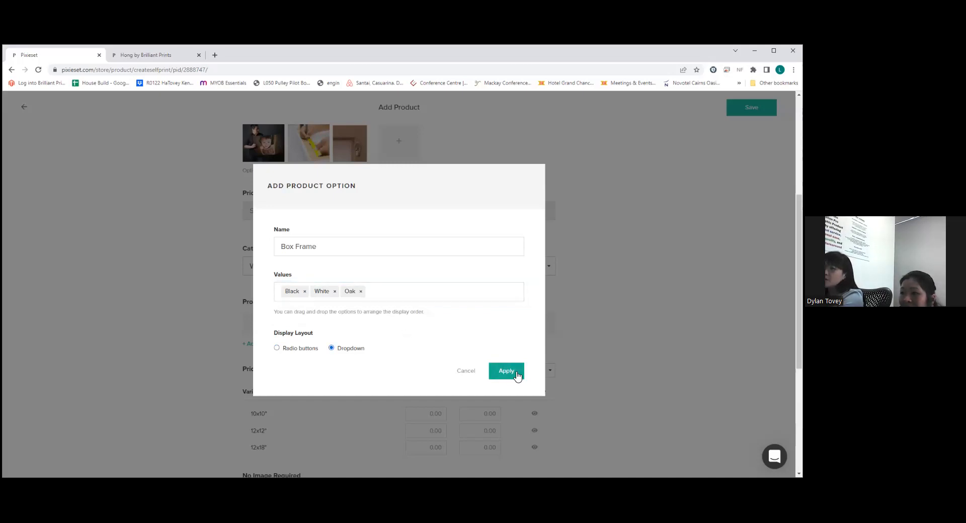
pyautogui.click(516, 373)
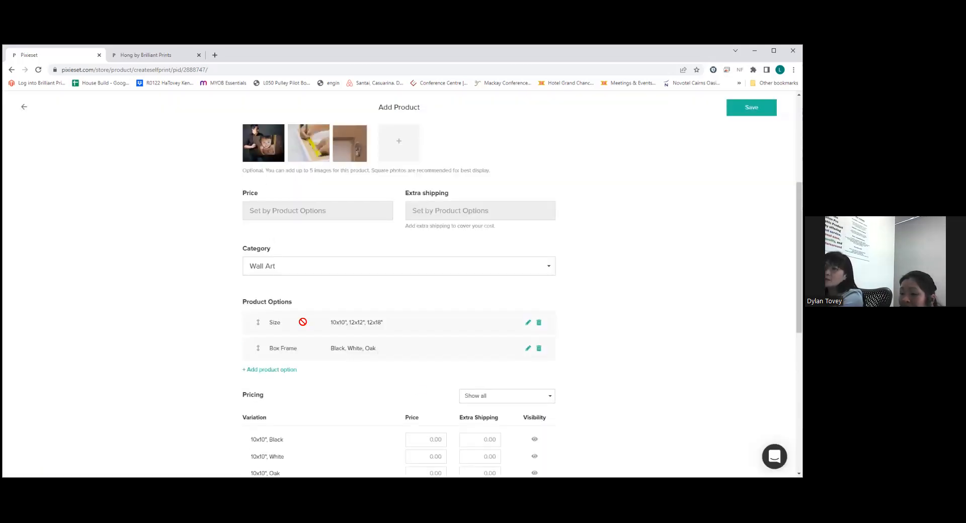
# Rename the Box Frame option to "Box Frame or Canvas Only", add "No Box Frame" as its first value, and apply the changes.
pyautogui.scroll(-3, 410, 276)
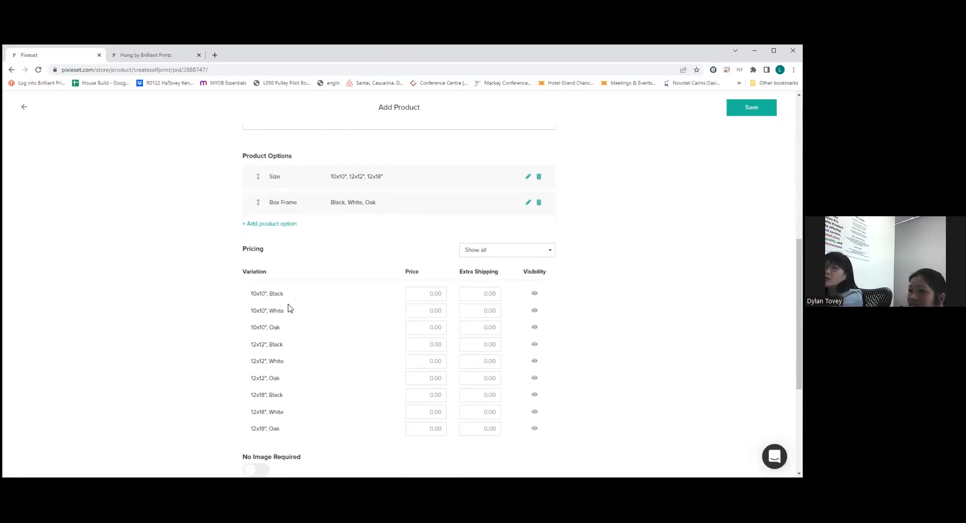
pyautogui.scroll(2, 427, 187)
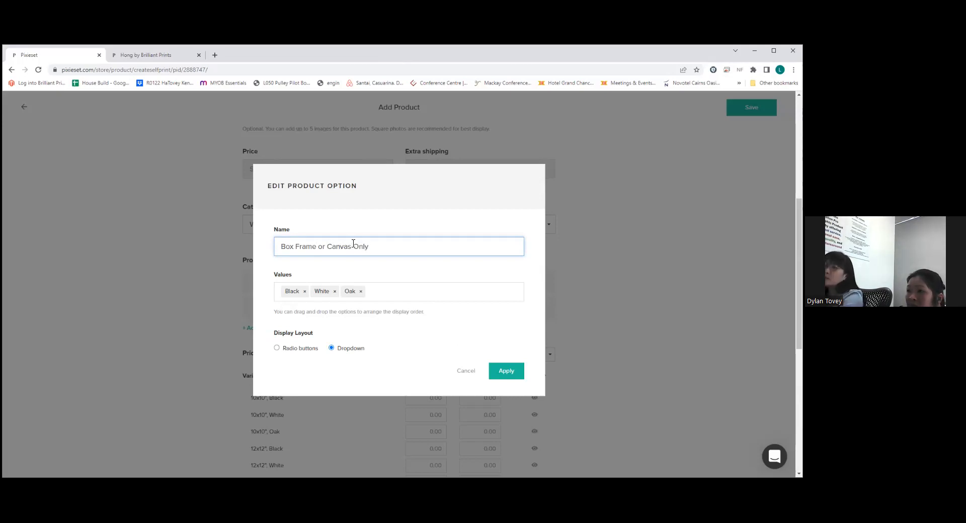
pyautogui.click(281, 290)
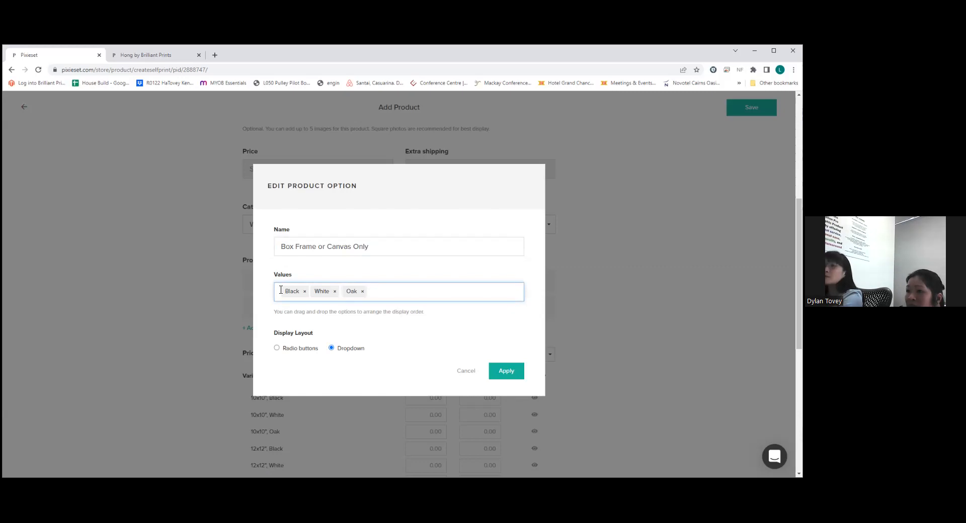
pyautogui.write('None')
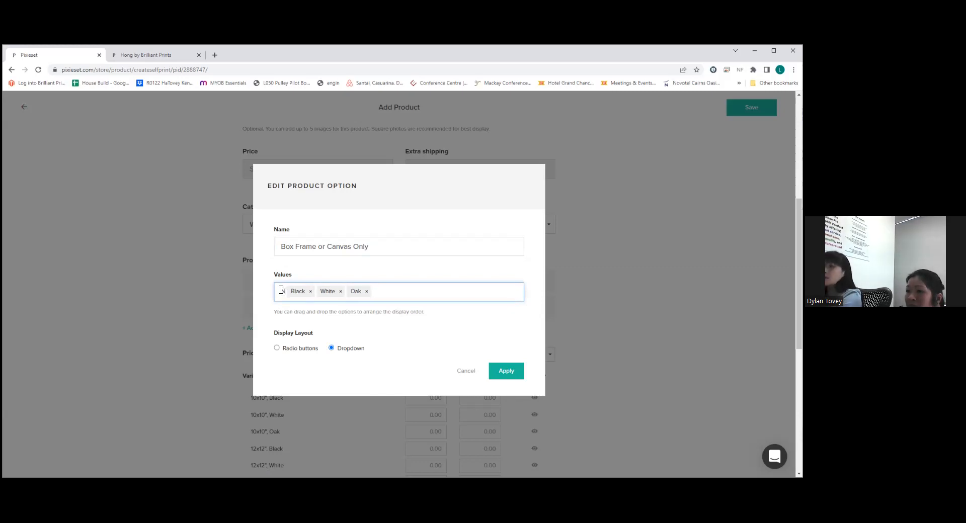
pyautogui.press('BackSpace')
pyautogui.press('BackSpace')
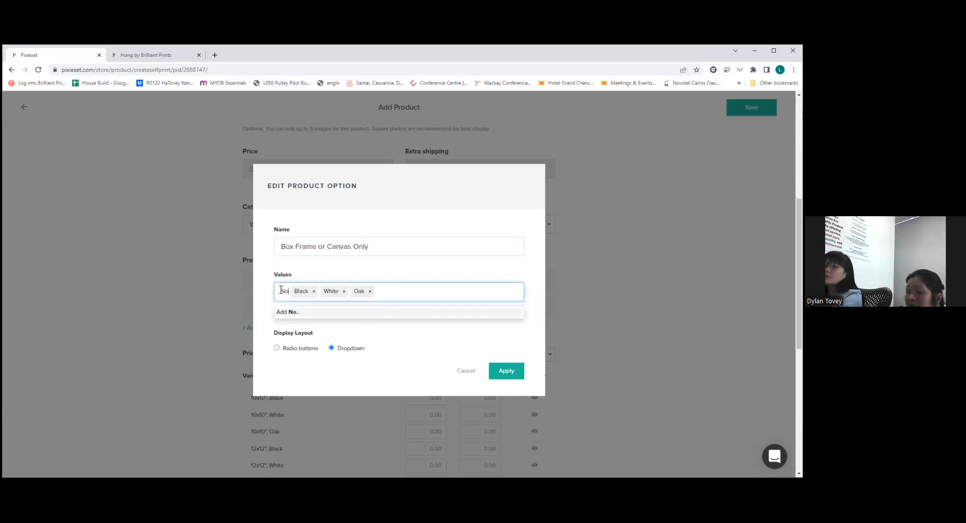
pyautogui.write('FRame')
pyautogui.press('BackSpace')
pyautogui.press('BackSpace')
pyautogui.press('BackSpace')
pyautogui.press('BackSpace')
pyautogui.press('BackSpace')
pyautogui.write('BoxF')
pyautogui.press('BackSpace')
pyautogui.write('Frame')
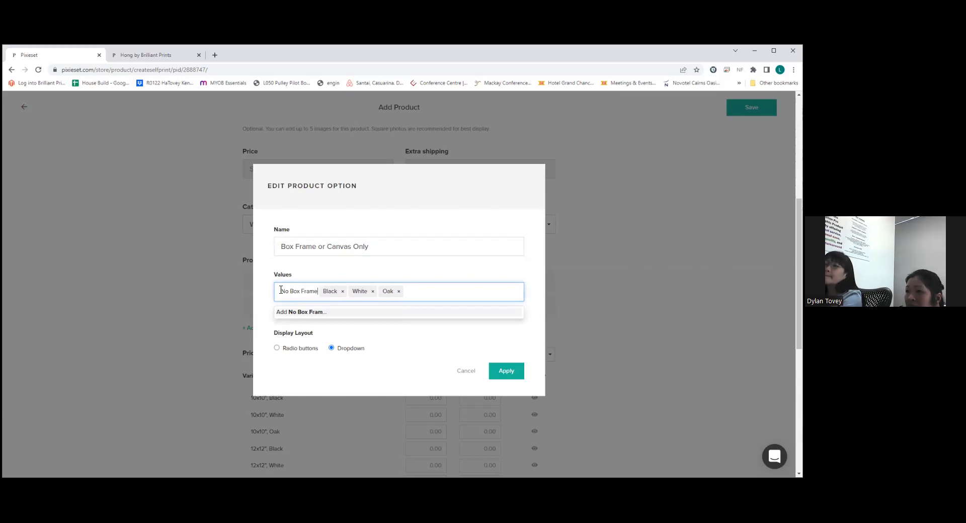
pyautogui.press('Return')
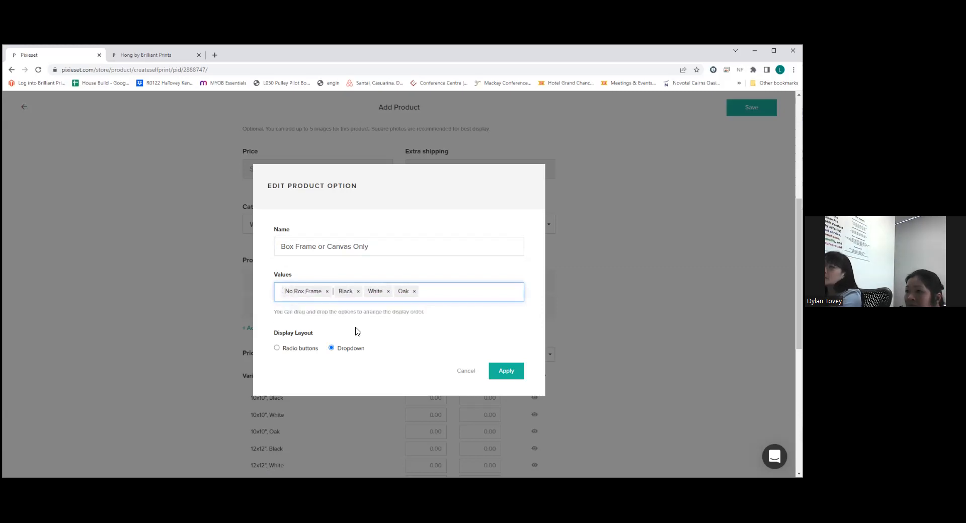
pyautogui.click(509, 369)
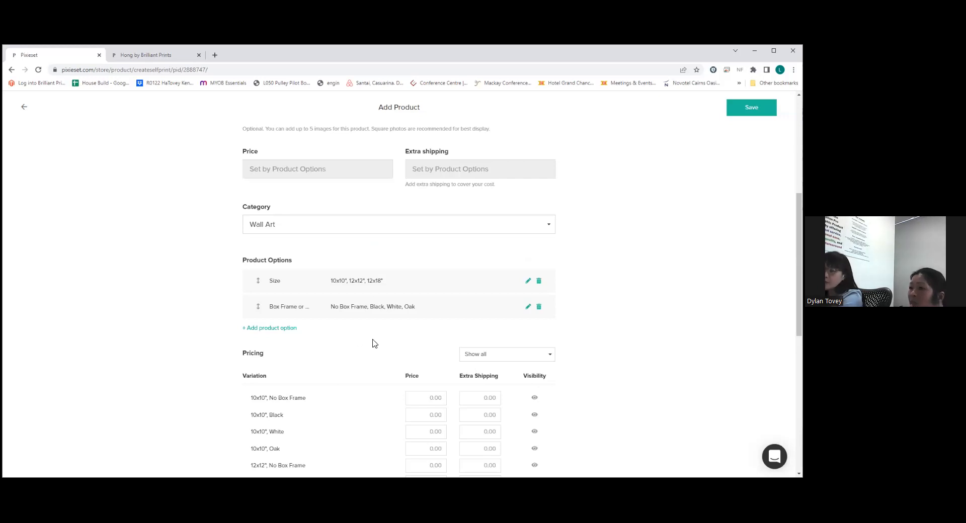
# Switch No Image Required on for the product and switch it off again.
pyautogui.scroll(-2, 373, 347)
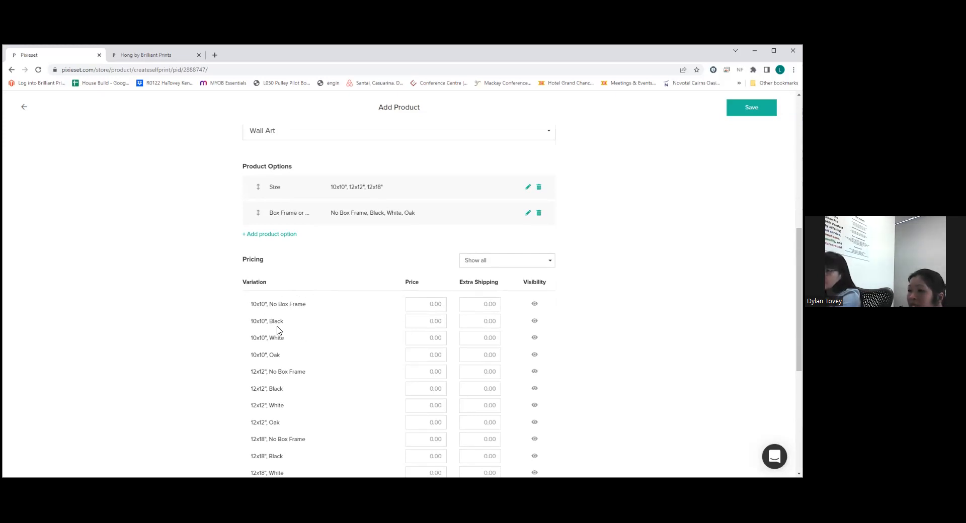
pyautogui.scroll(-1, 279, 341)
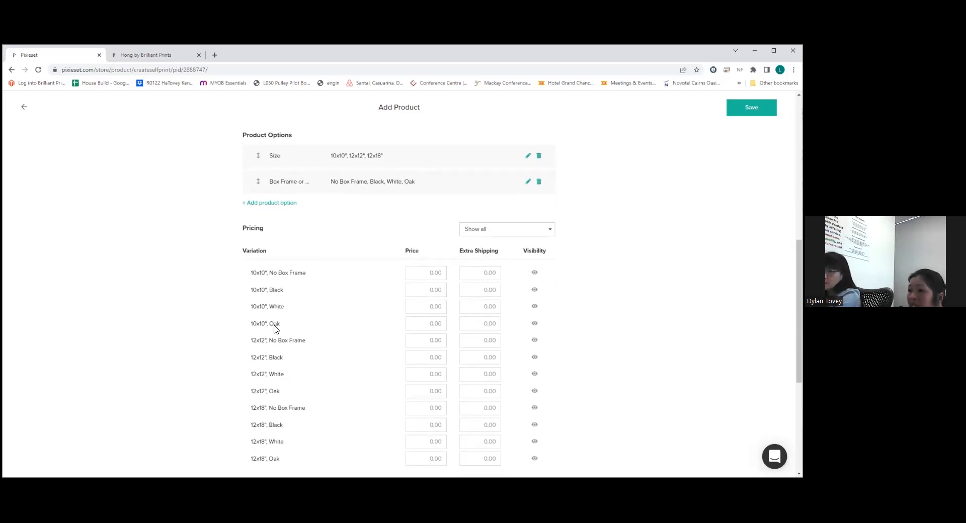
pyautogui.scroll(-3, 289, 373)
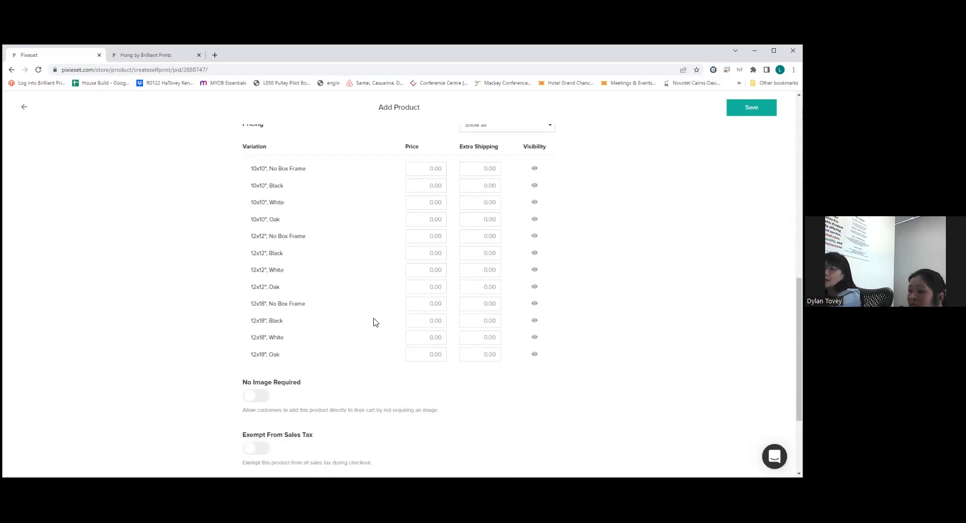
pyautogui.scroll(-3, 380, 318)
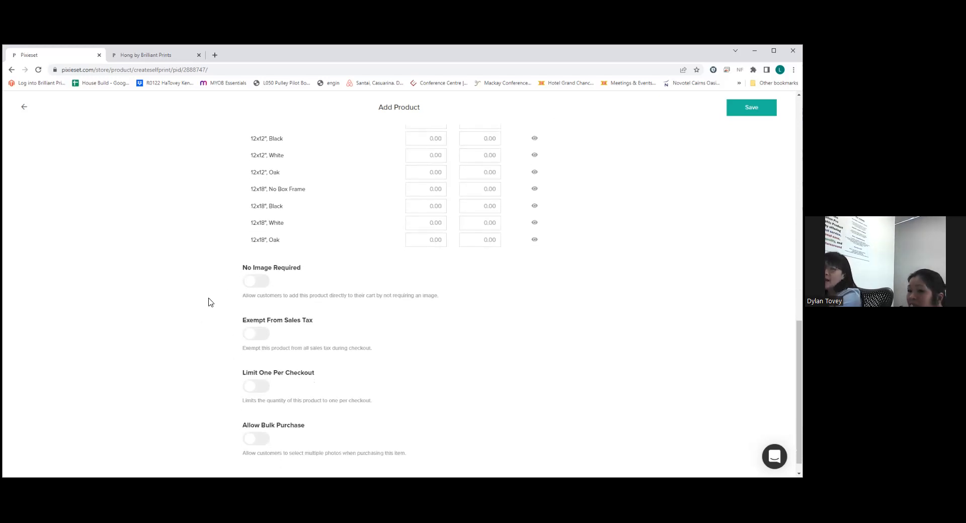
pyautogui.click(250, 283)
pyautogui.click(254, 285)
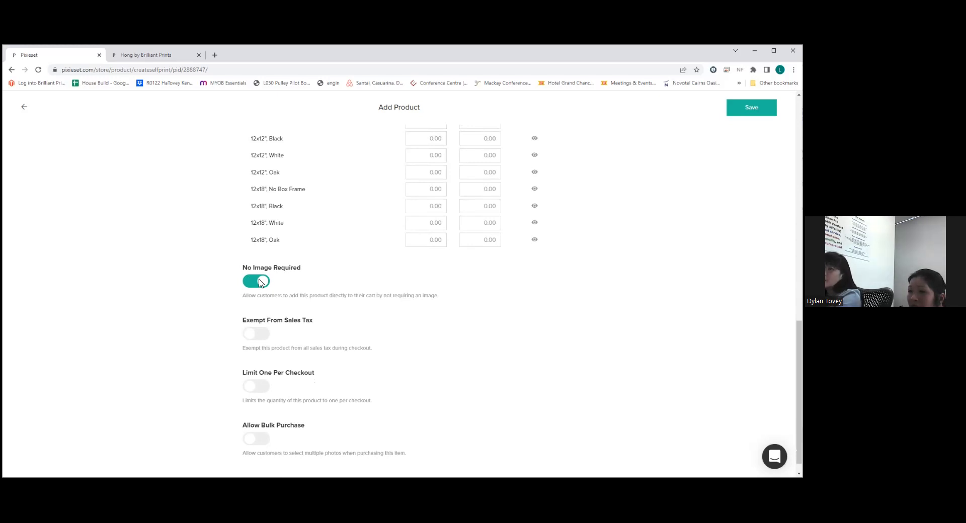
pyautogui.click(260, 282)
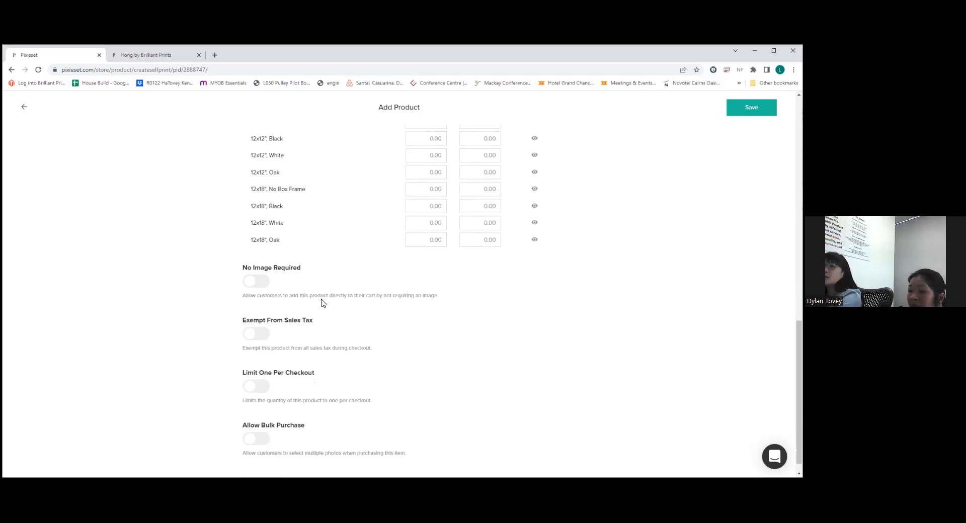
# Enable Allow Bulk Purchase for the canvas product.
pyautogui.scroll(-1, 322, 302)
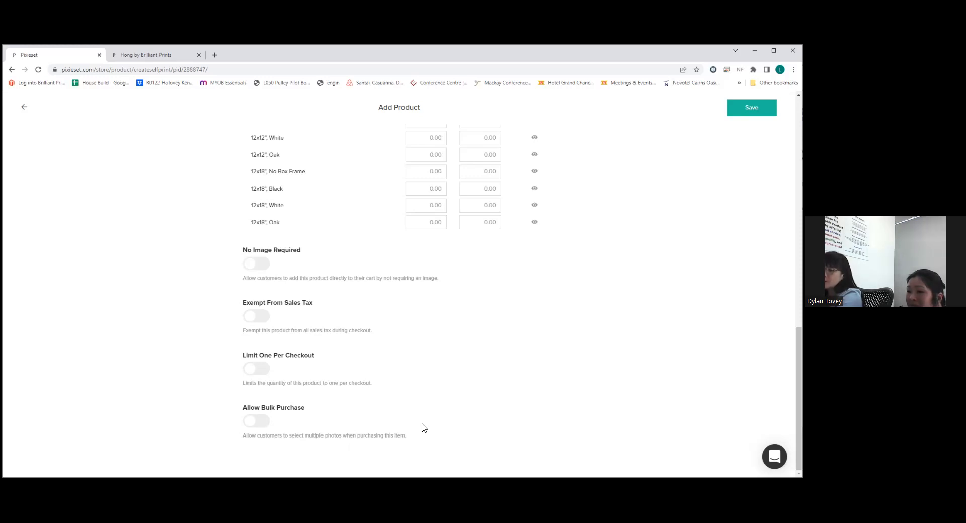
pyautogui.click(251, 427)
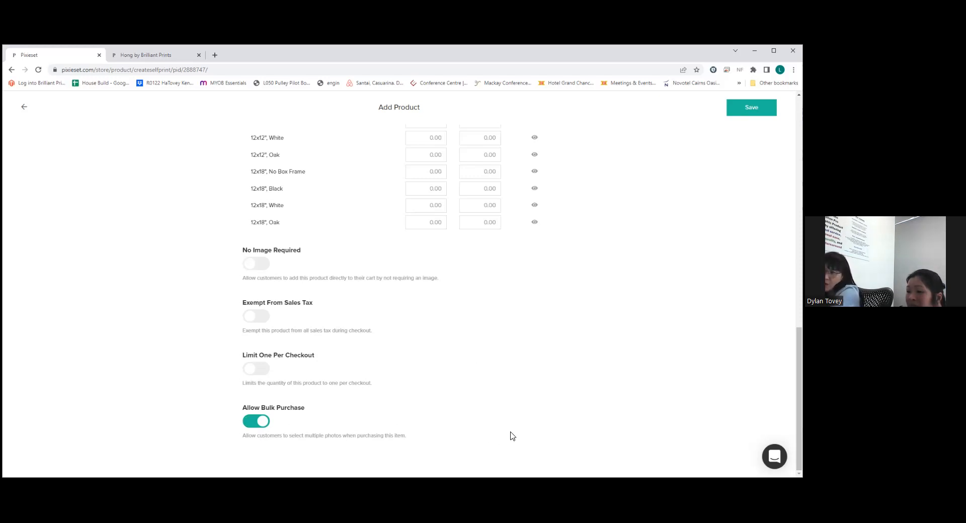
# Set extra shipping to 17.50 for the 10x10" No Box Frame and 10x10" Black variations, and clear both values again.
pyautogui.scroll(3, 584, 333)
pyautogui.scroll(3, 562, 356)
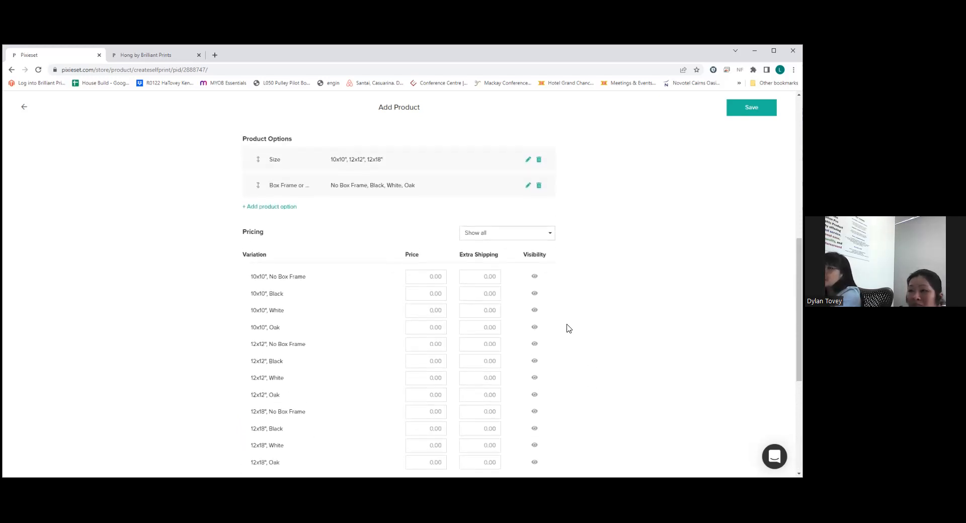
pyautogui.scroll(4, 400, 302)
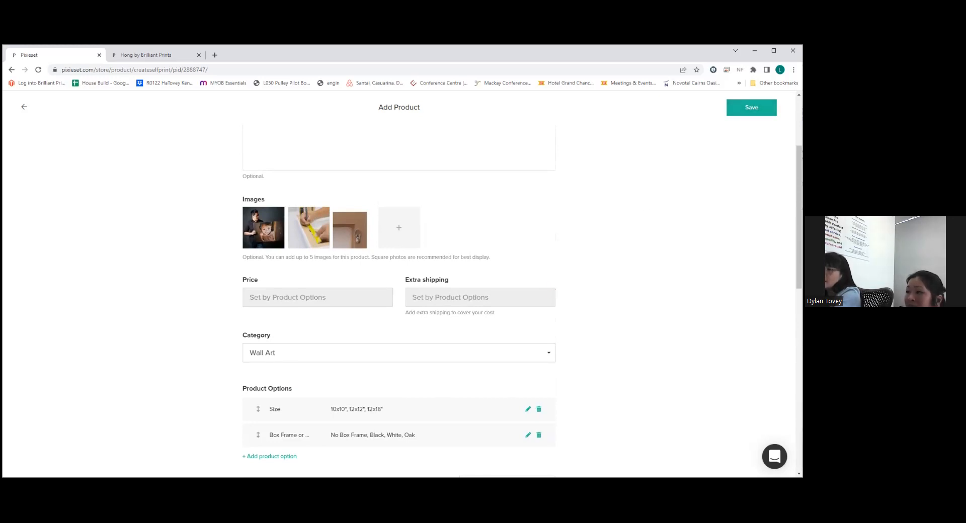
pyautogui.scroll(-2, 586, 378)
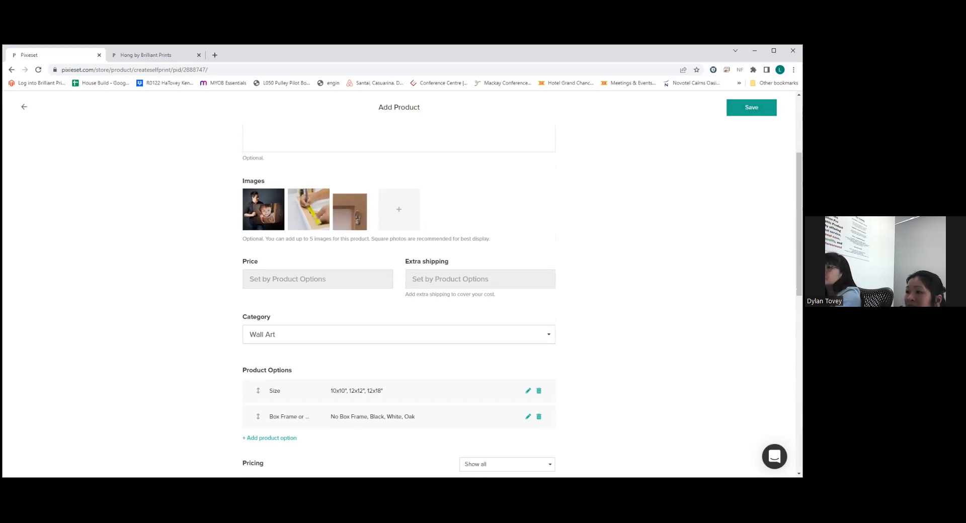
pyautogui.scroll(-4, 443, 300)
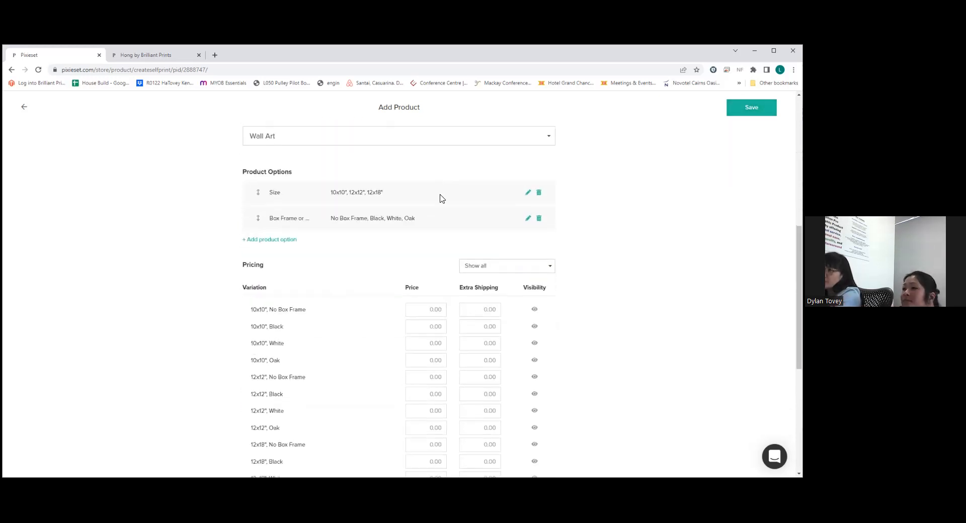
pyautogui.scroll(-4, 428, 214)
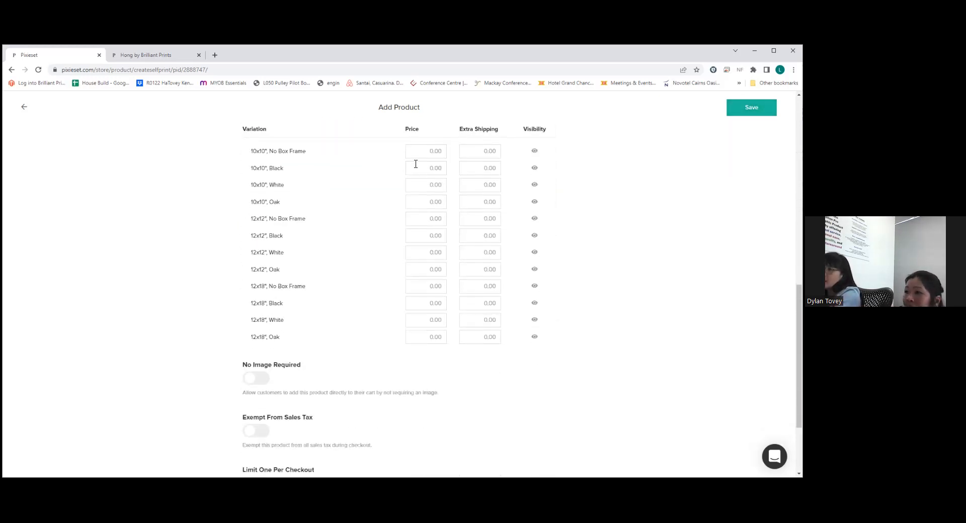
pyautogui.click(492, 149)
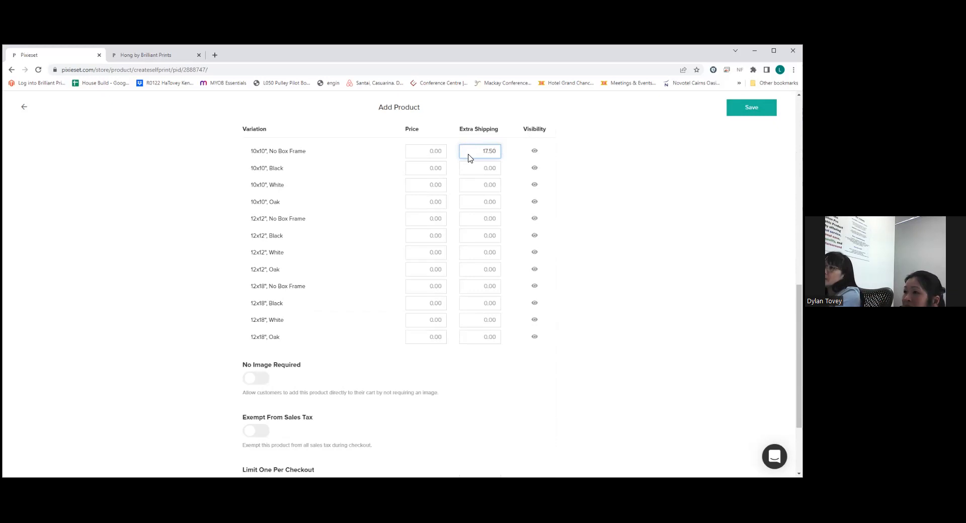
pyautogui.click(477, 171)
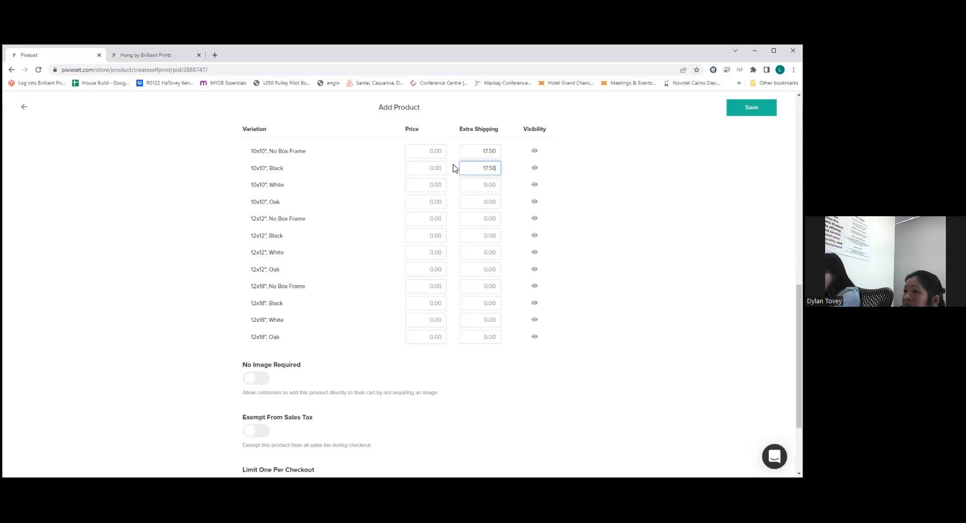
pyautogui.click(498, 147)
pyautogui.press('BackSpace')
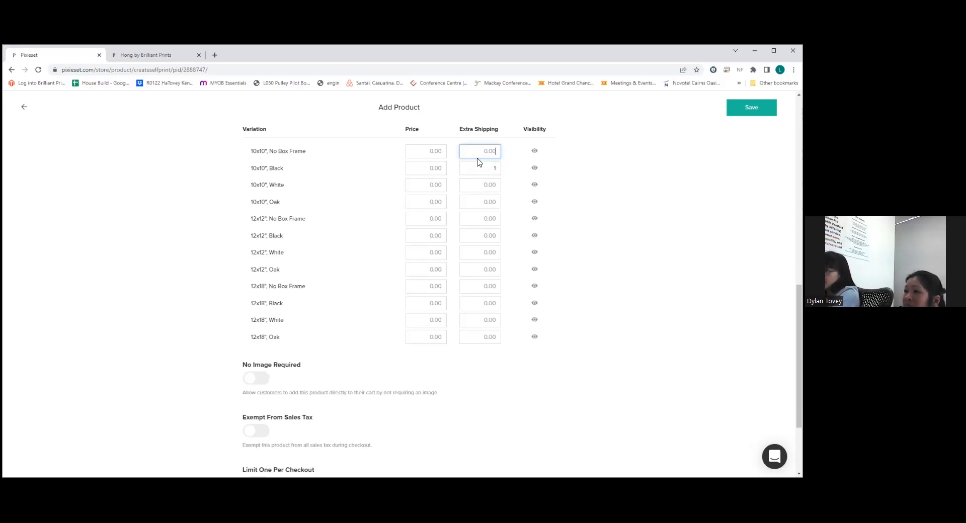
pyautogui.click(497, 168)
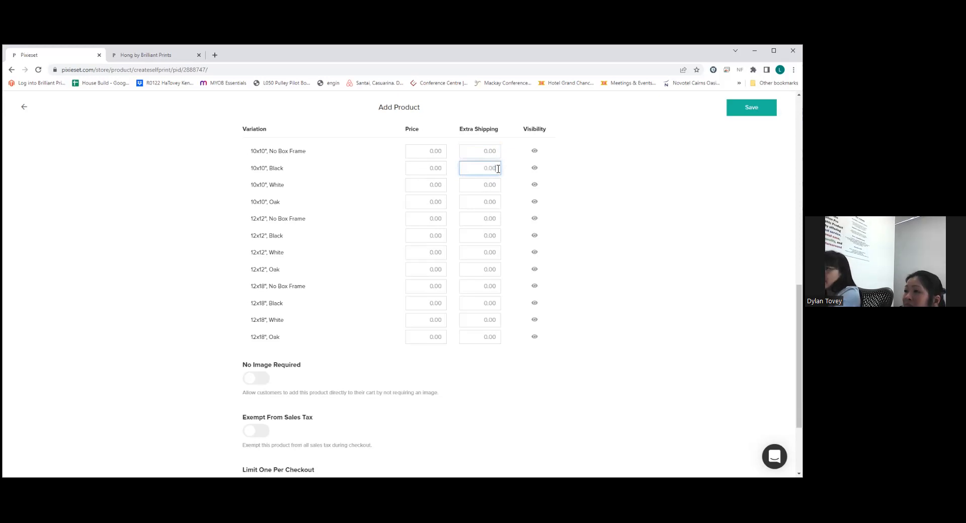
# Set the price to 300.00 for the 10x10" No Box Frame variation and 600.00 for the 10x10" Black variation.
pyautogui.click(429, 157)
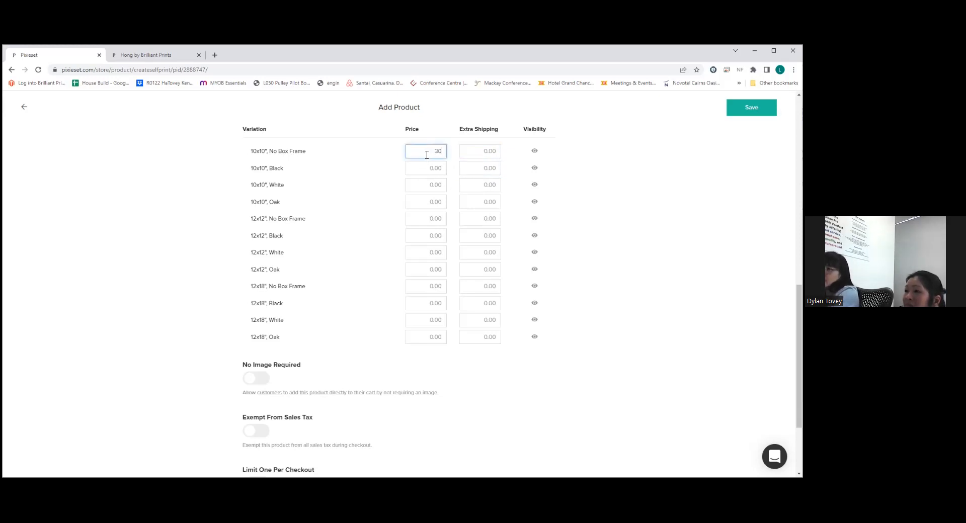
pyautogui.click(431, 166)
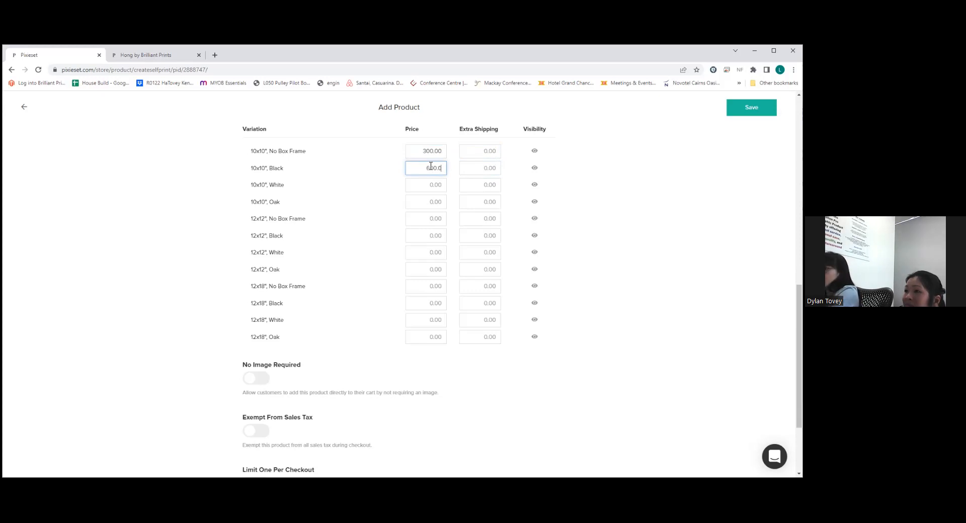
pyautogui.click(441, 197)
pyautogui.click(437, 190)
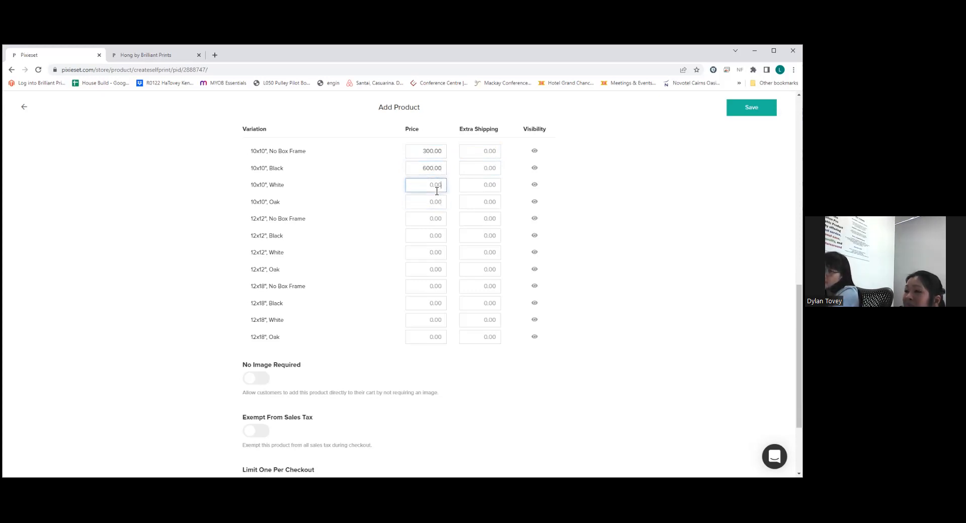
# Review the canvas product's images, category and options, and save it to the price list.
pyautogui.scroll(2, 639, 259)
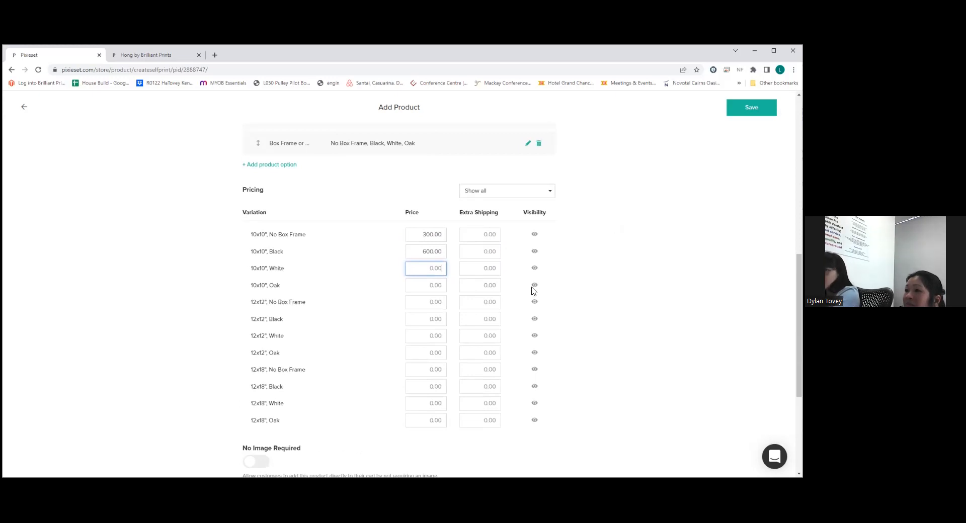
pyautogui.scroll(1, 628, 273)
pyautogui.scroll(5, 629, 275)
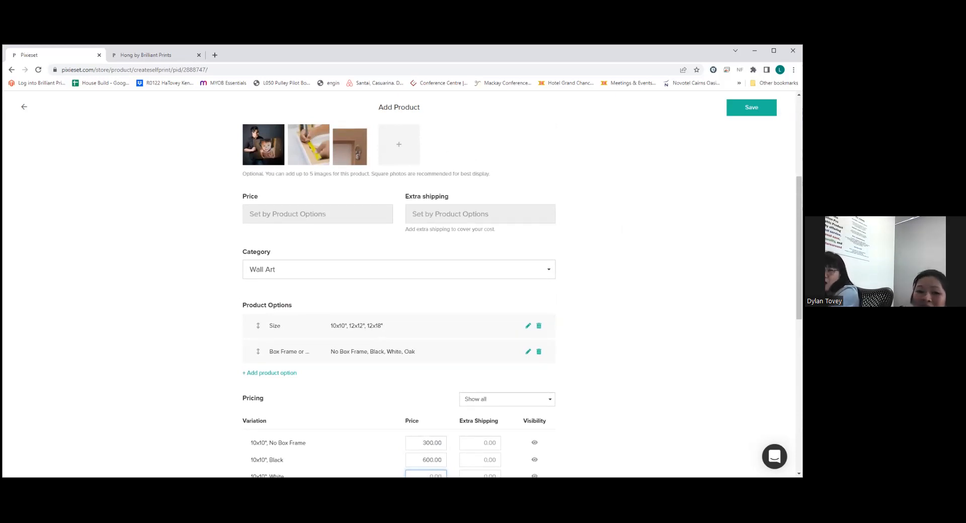
pyautogui.scroll(-1, 399, 301)
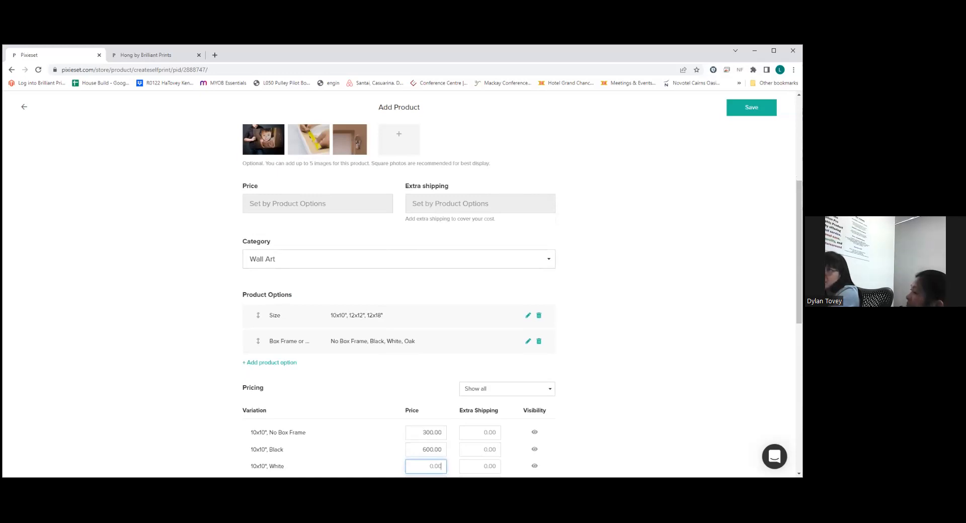
pyautogui.scroll(-2, 399, 301)
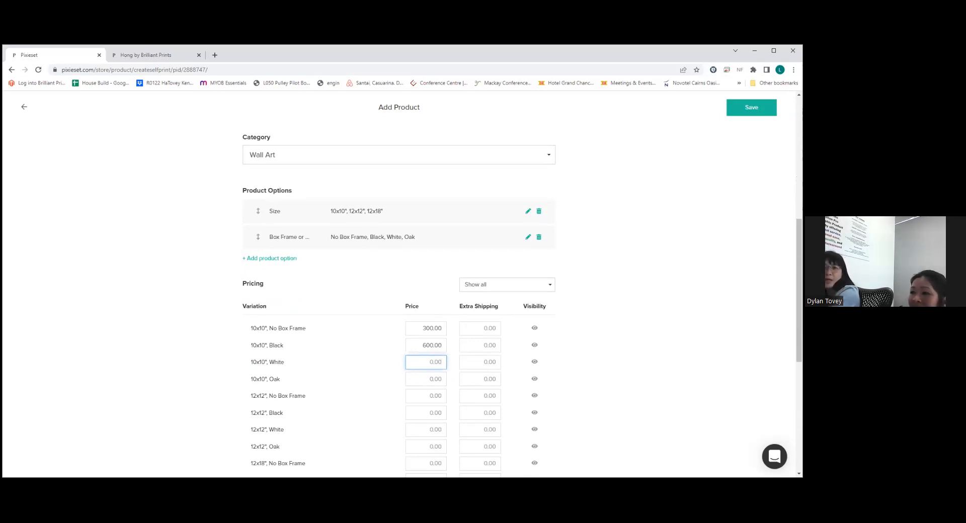
pyautogui.scroll(2, 400, 302)
pyautogui.scroll(4, 398, 302)
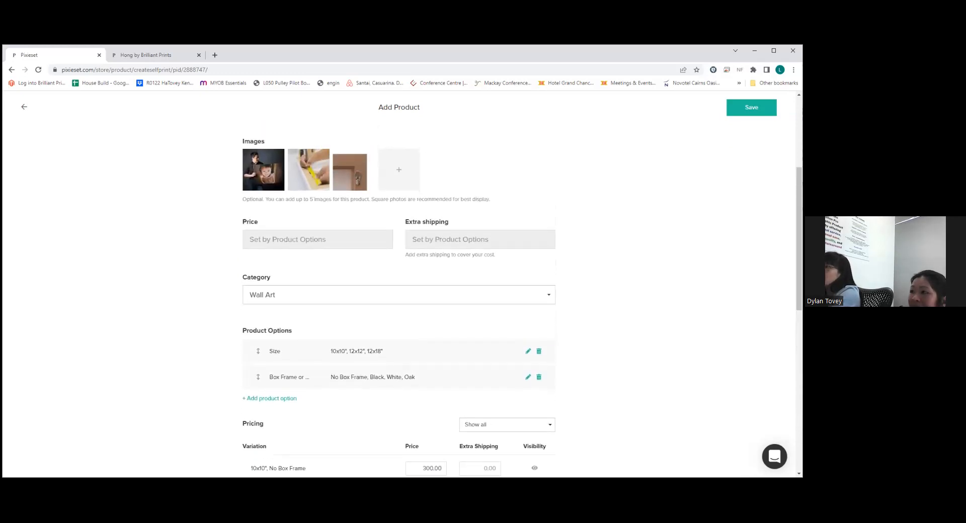
pyautogui.click(751, 107)
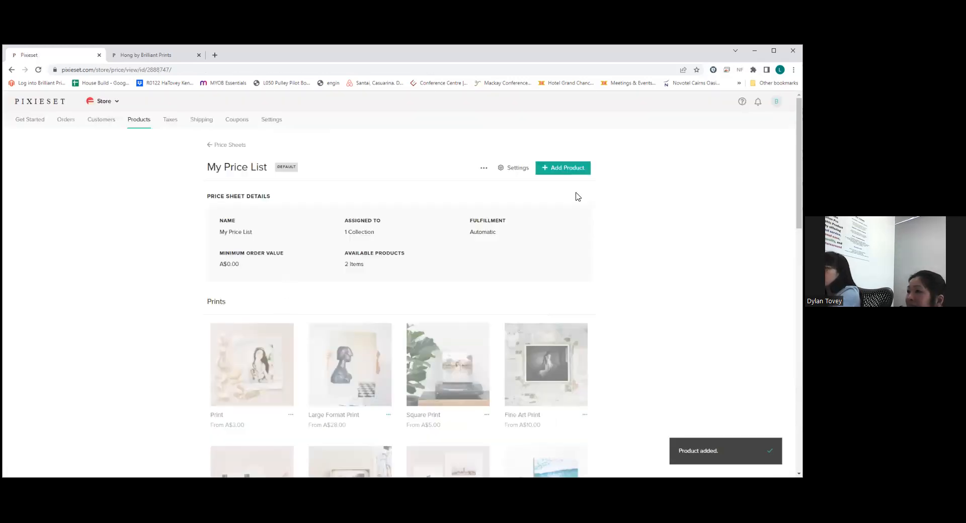
# Look through the product categories of My Price List to find the new self fulfilled canvas product under Wall Art.
pyautogui.scroll(-3, 504, 287)
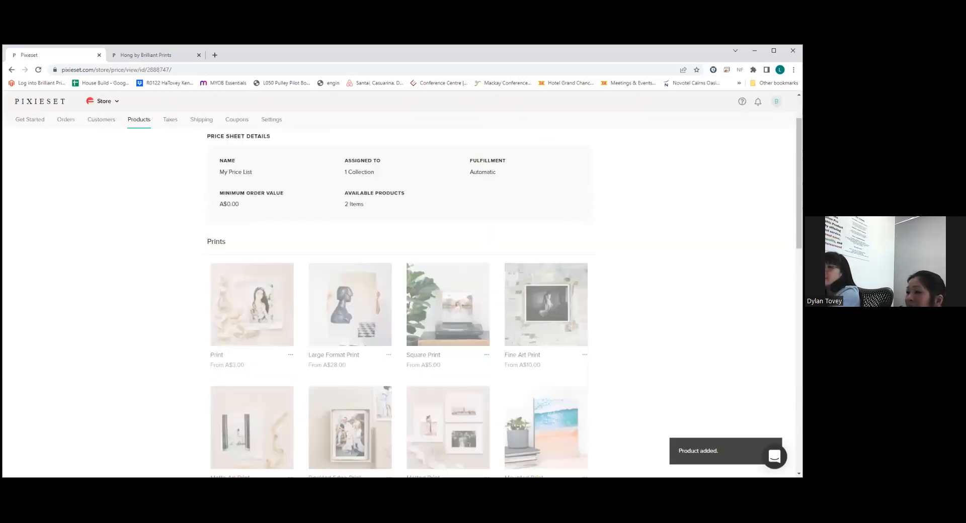
pyautogui.scroll(-4, 311, 364)
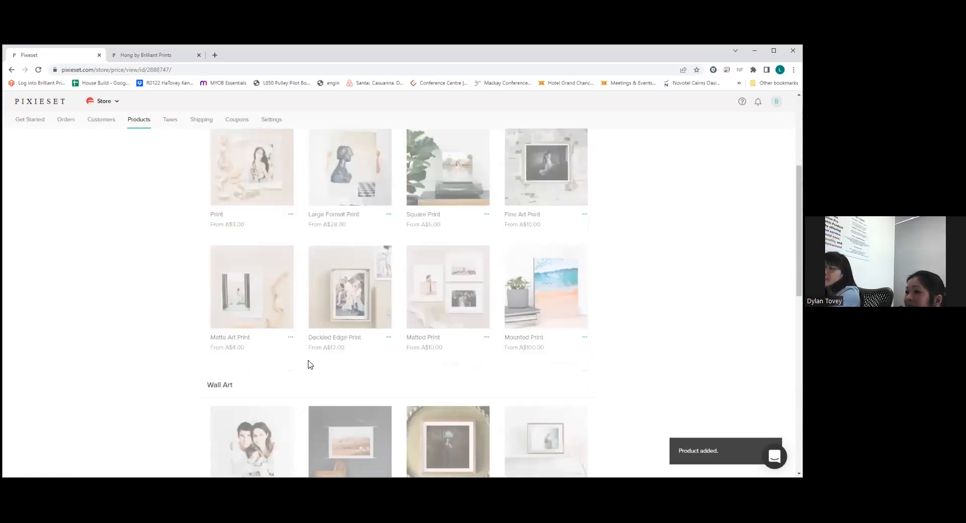
pyautogui.scroll(-3, 609, 262)
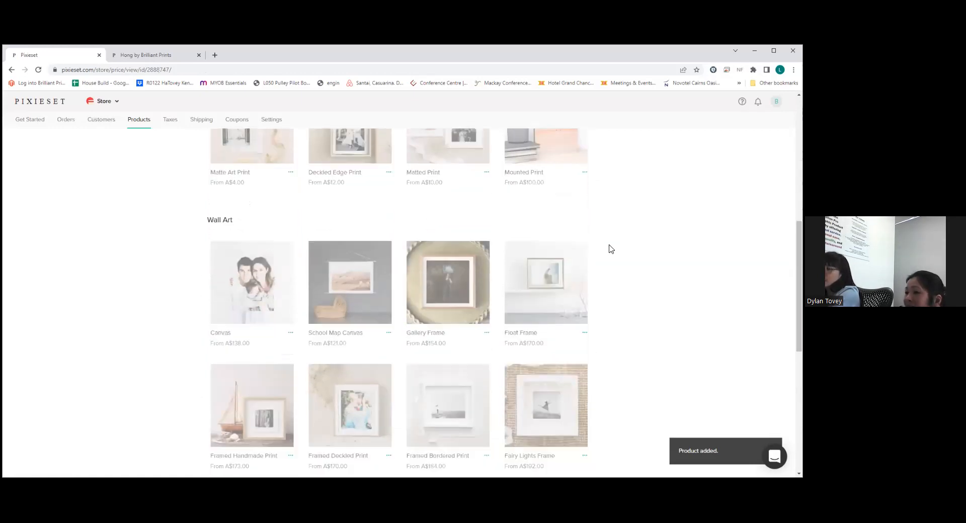
pyautogui.scroll(-2, 605, 265)
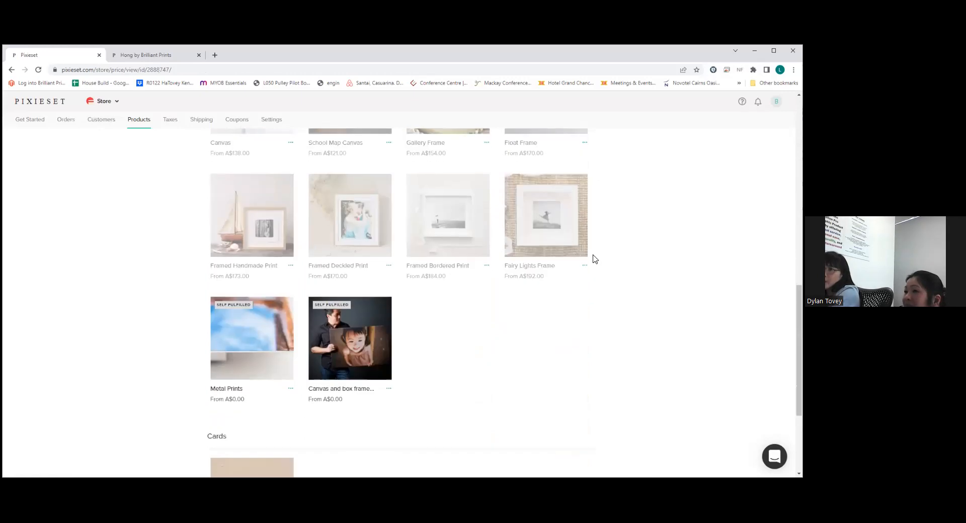
pyautogui.scroll(2, 571, 259)
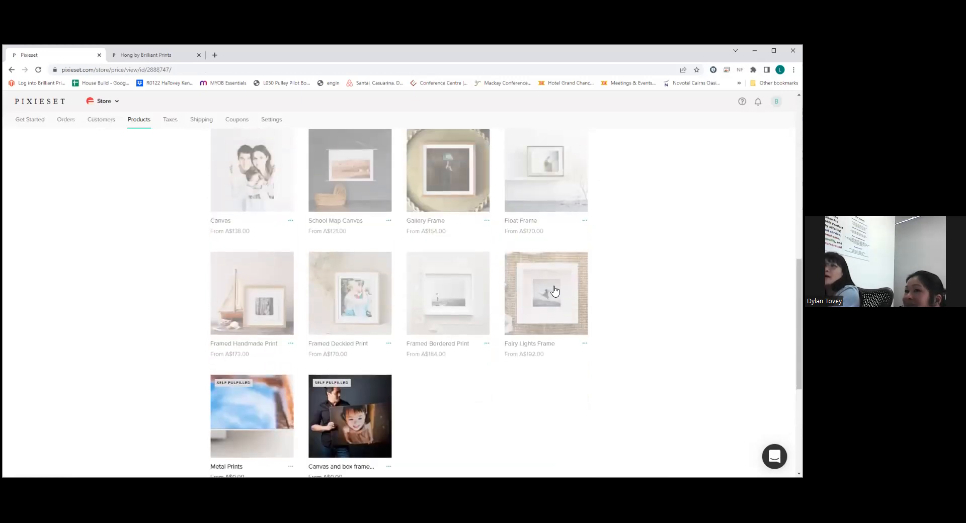
pyautogui.scroll(3, 151, 261)
pyautogui.scroll(3, 89, 261)
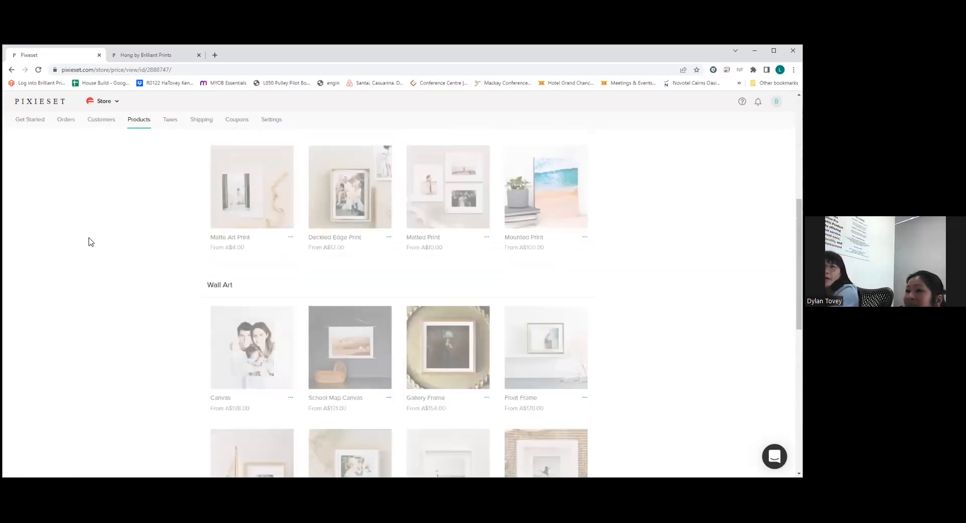
pyautogui.scroll(3, 115, 132)
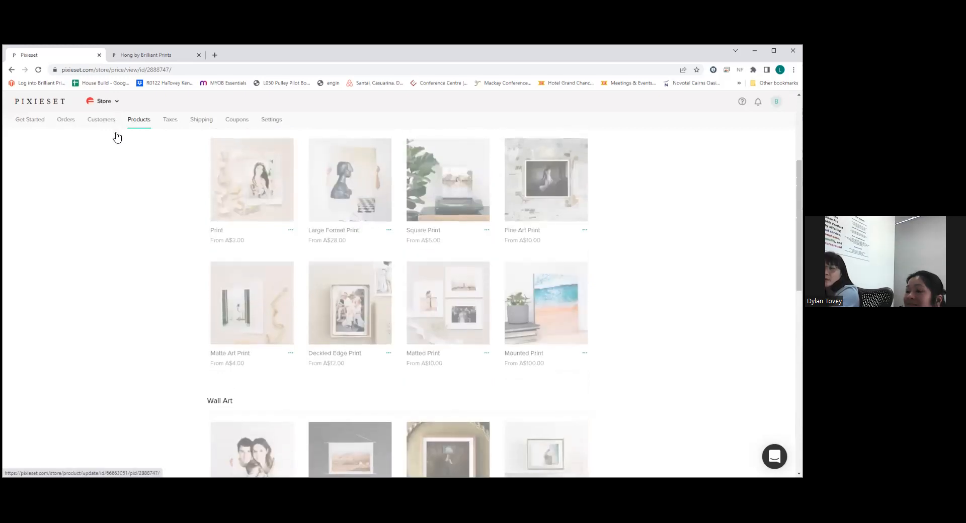
pyautogui.scroll(1, 118, 137)
# Open the published collection in Client Gallery and go to its Store settings.
pyautogui.click(118, 137)
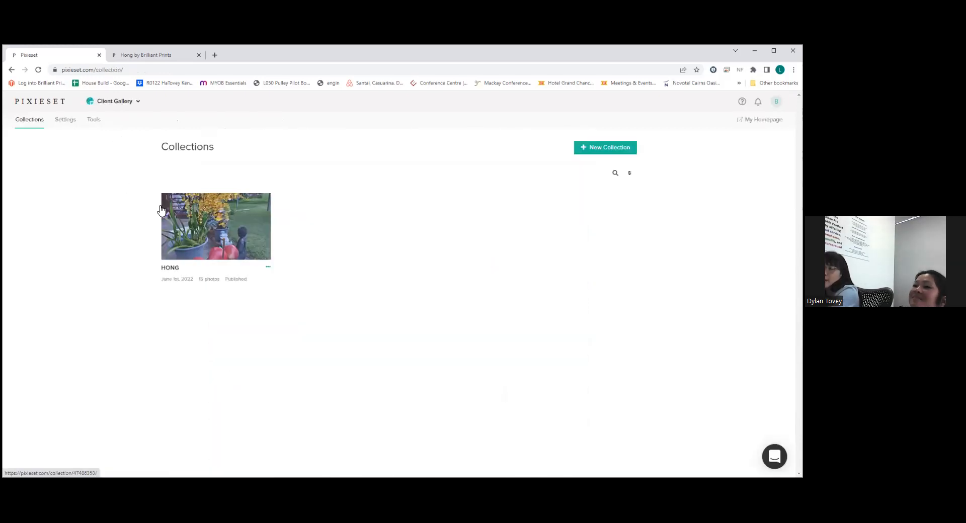
pyautogui.click(195, 217)
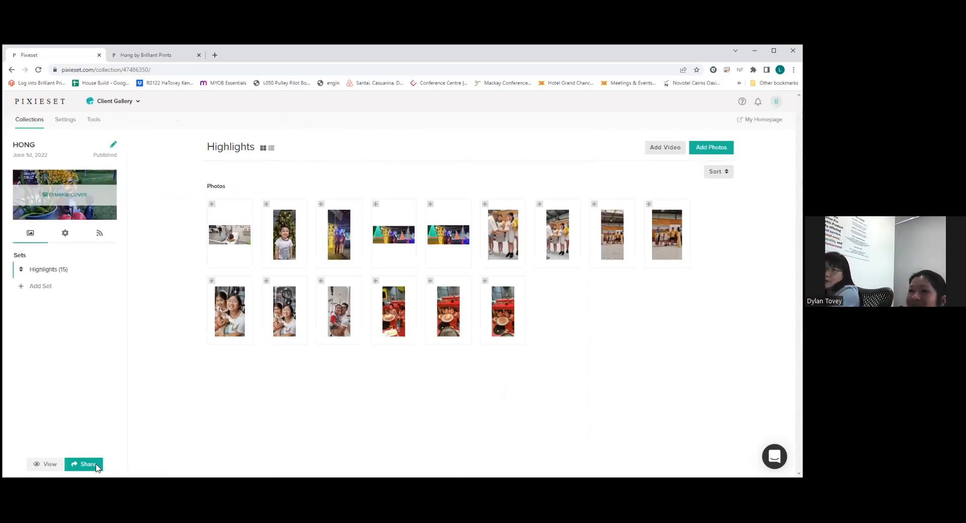
pyautogui.click(64, 234)
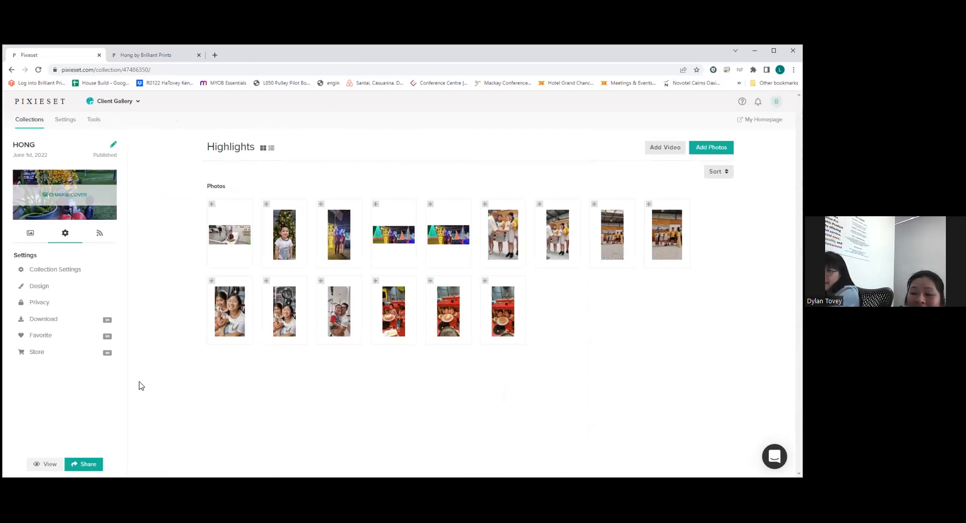
pyautogui.click(37, 354)
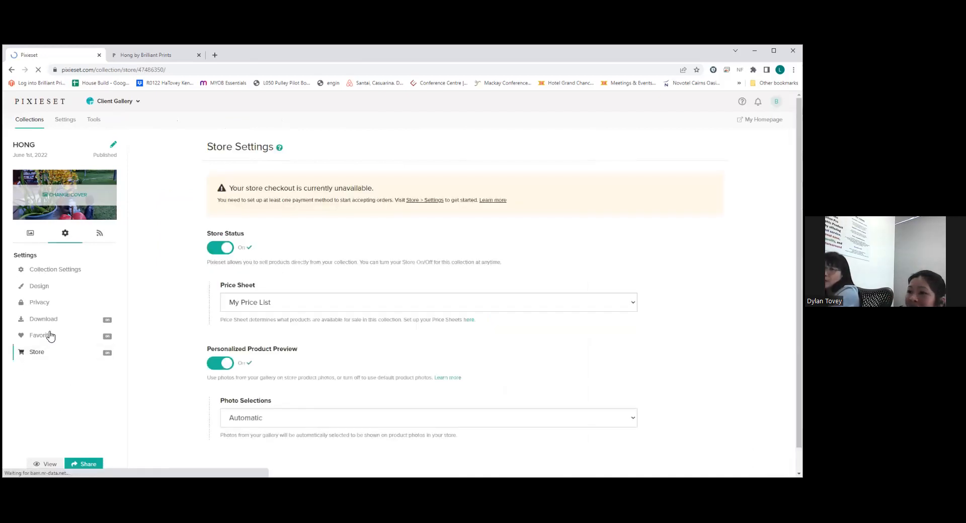
# Choose My Price List as the collection's price sheet.
pyautogui.click(297, 302)
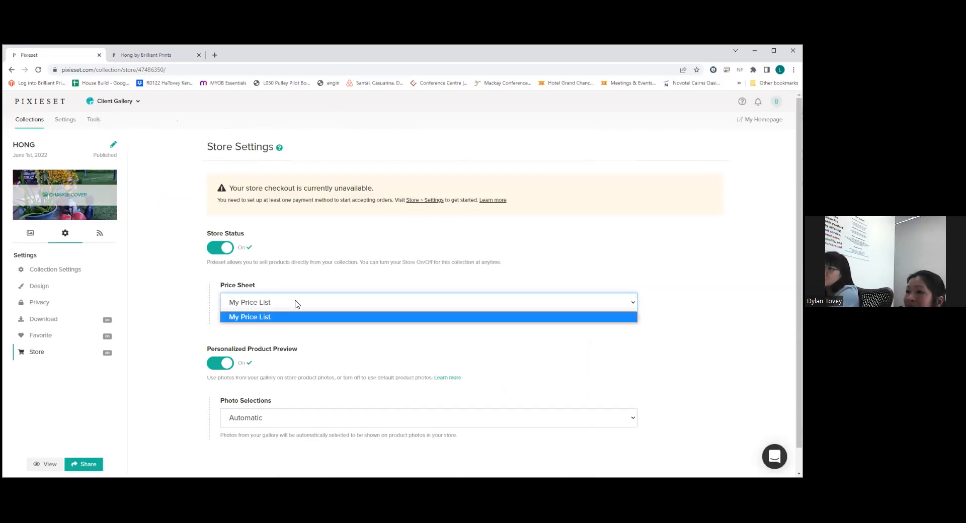
pyautogui.click(297, 283)
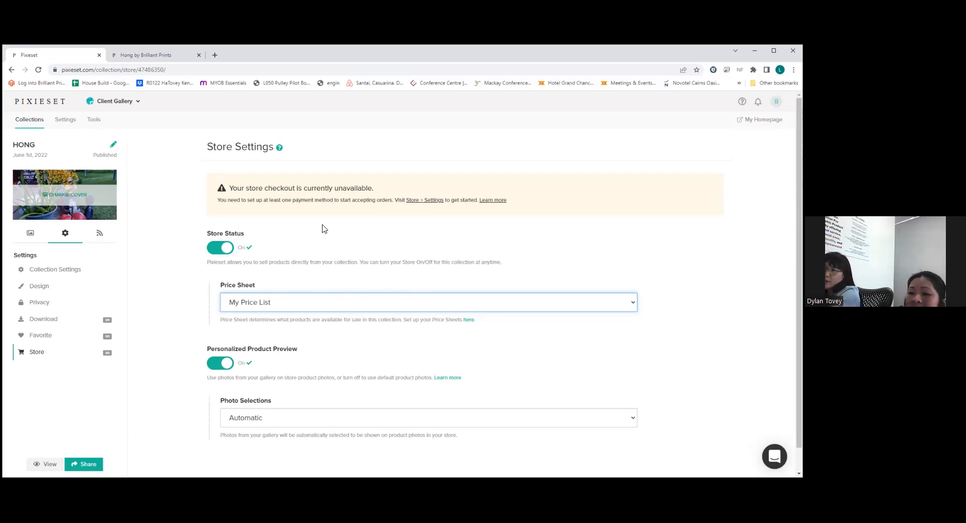
pyautogui.click(304, 304)
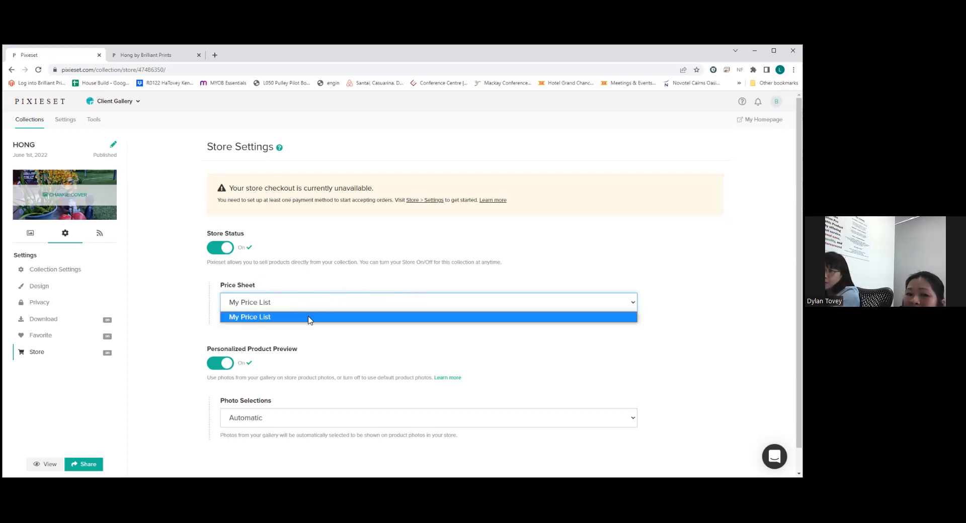
pyautogui.click(309, 320)
pyautogui.scroll(-1, 312, 326)
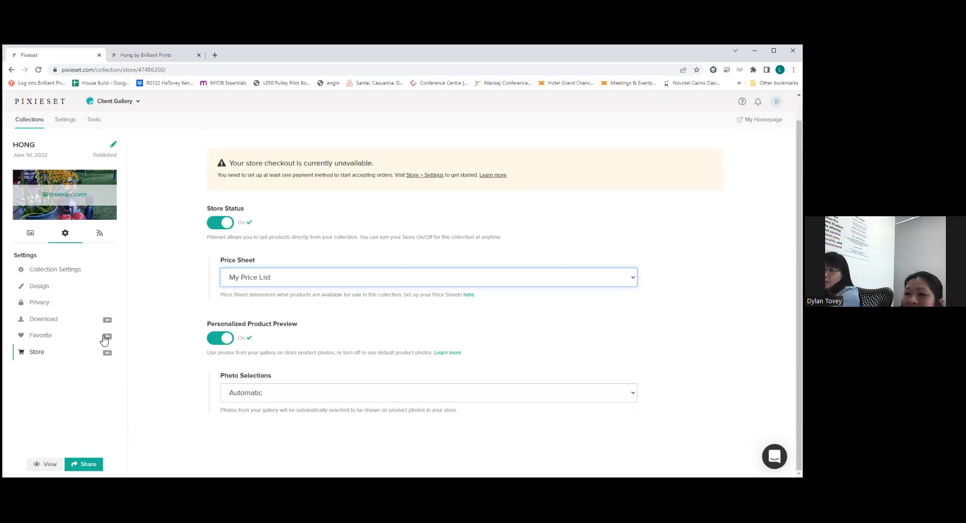
# View the collection as a client and choose the Canvas and box framed canvas product for the boy's Christmas tree photo.
pyautogui.click(44, 464)
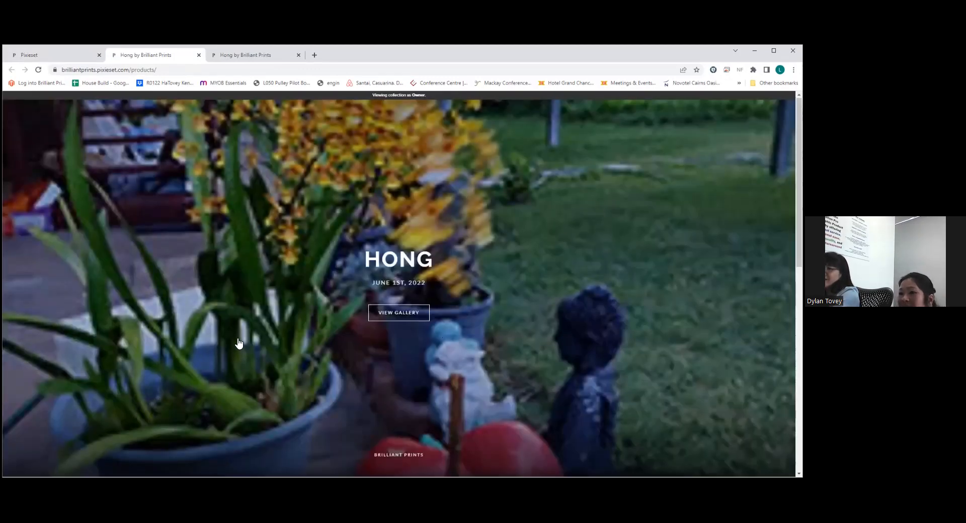
pyautogui.scroll(-4, 239, 344)
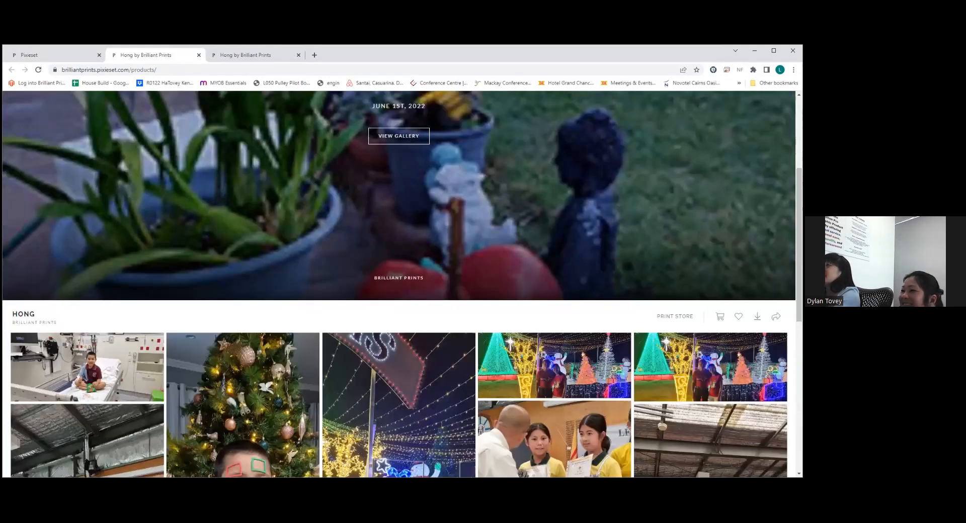
pyautogui.click(241, 363)
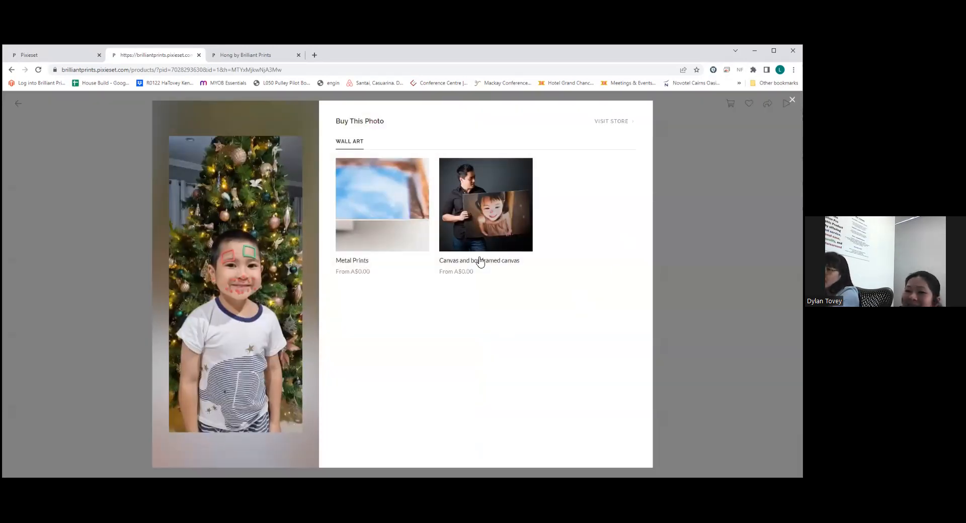
pyautogui.click(484, 216)
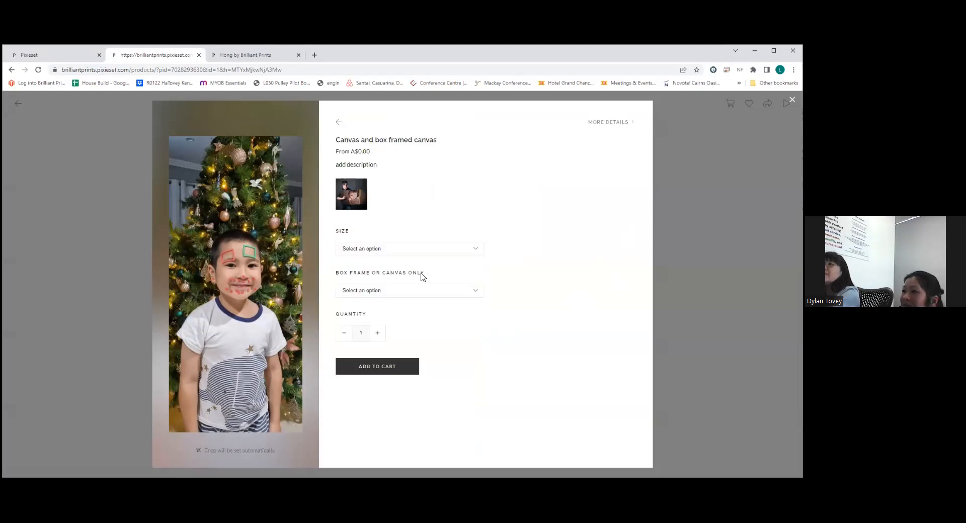
# Add the canvas to the cart in size 12x18" with the Black box frame and a quantity of 3.
pyautogui.click(391, 250)
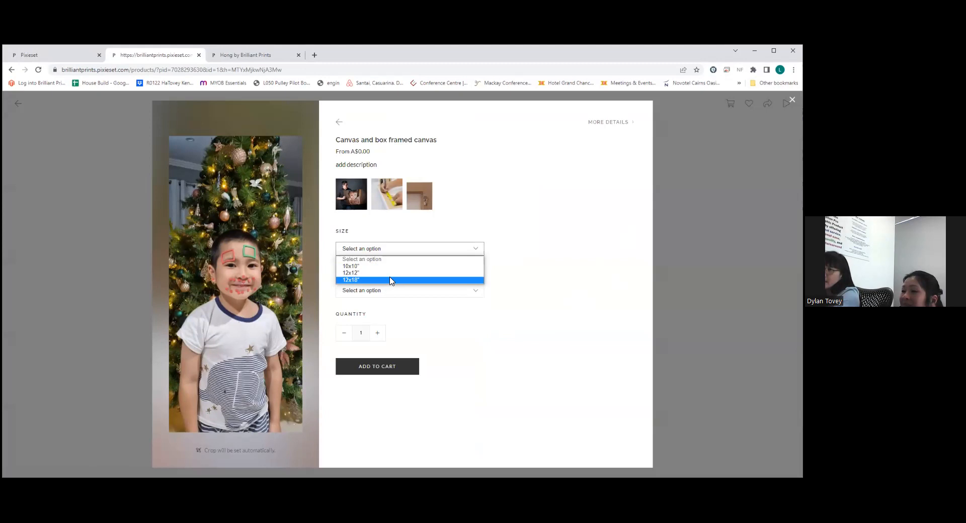
pyautogui.click(391, 280)
pyautogui.click(388, 291)
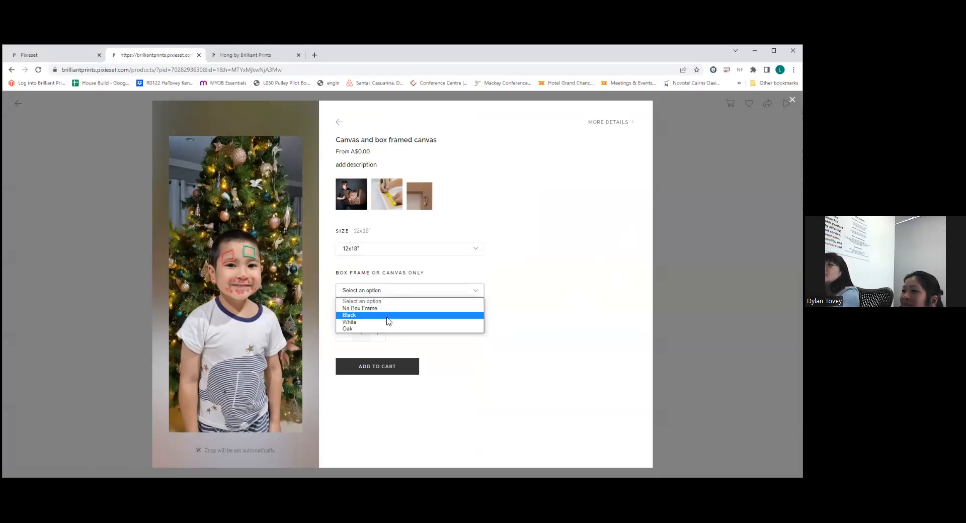
pyautogui.click(388, 316)
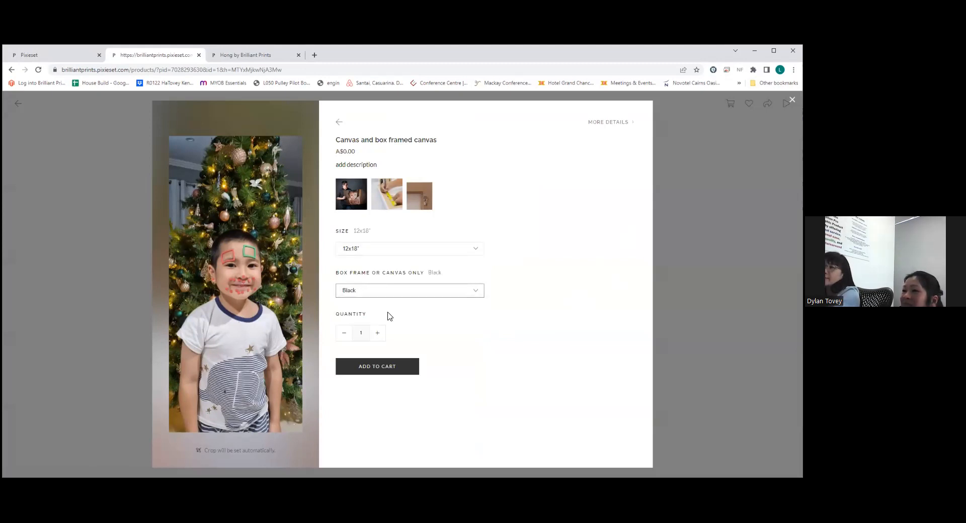
pyautogui.click(379, 333)
pyautogui.click(378, 334)
pyautogui.click(382, 367)
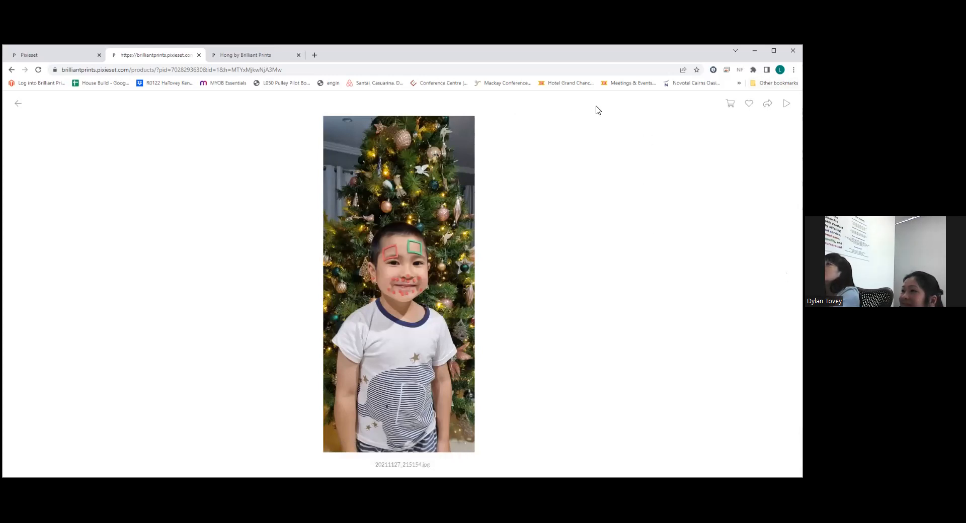
# Examine the canvas order in the shopping cart, and return to the collection's cover page.
pyautogui.click(17, 103)
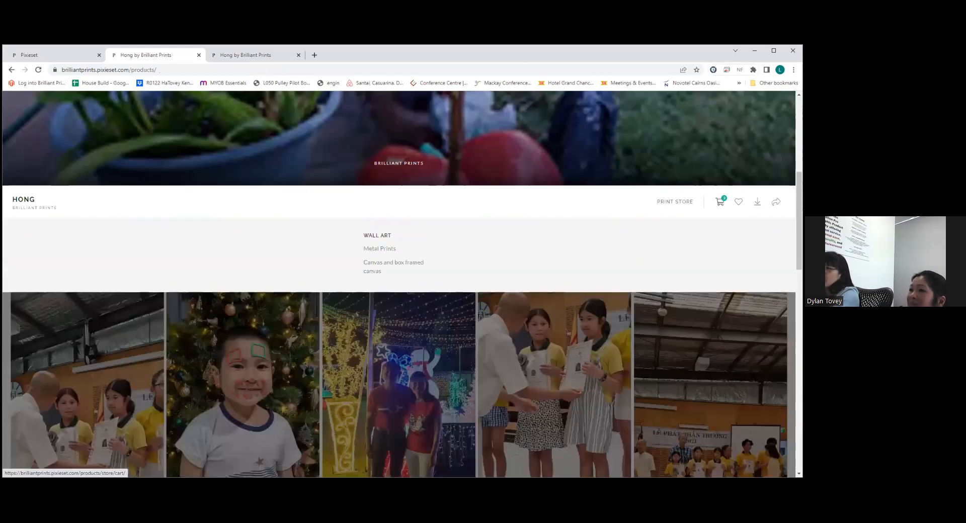
pyautogui.click(720, 201)
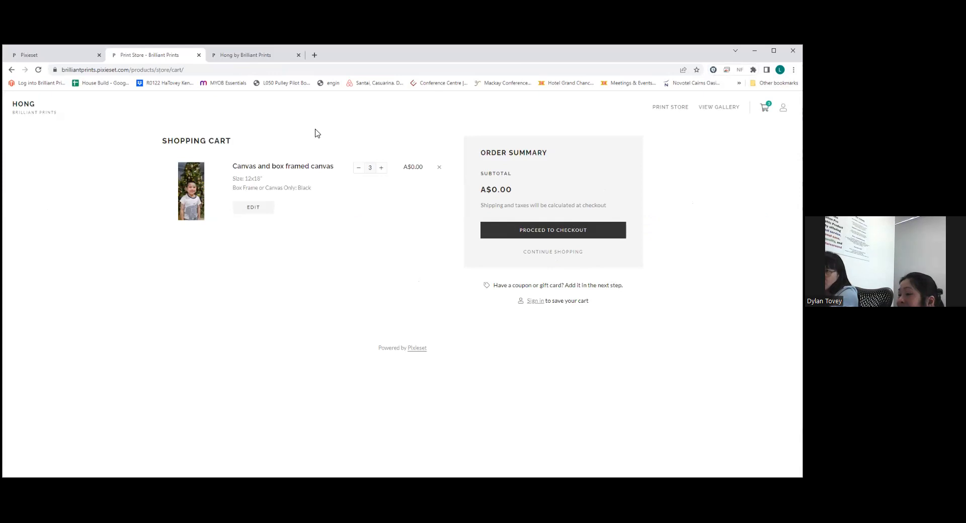
pyautogui.click(31, 109)
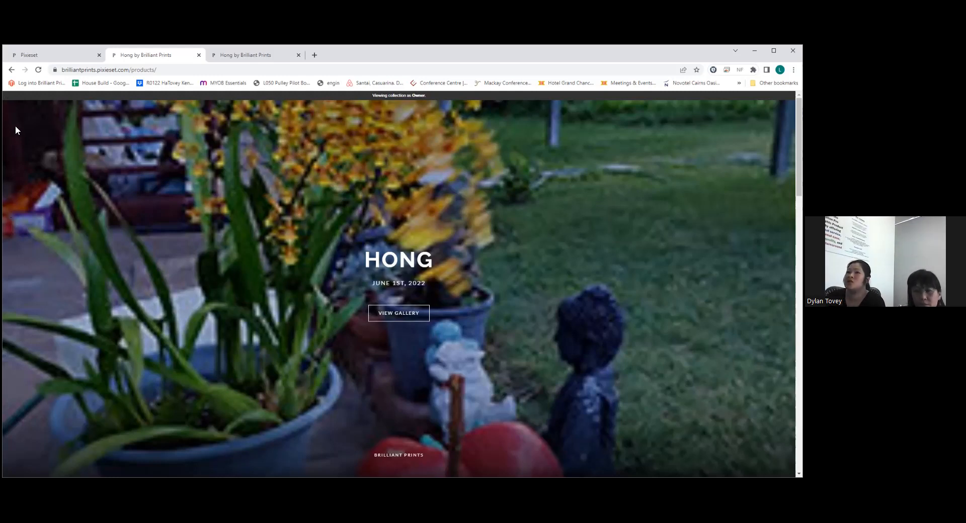
# Return to the shopping cart and proceed to checkout with the canvas order.
pyautogui.click(11, 70)
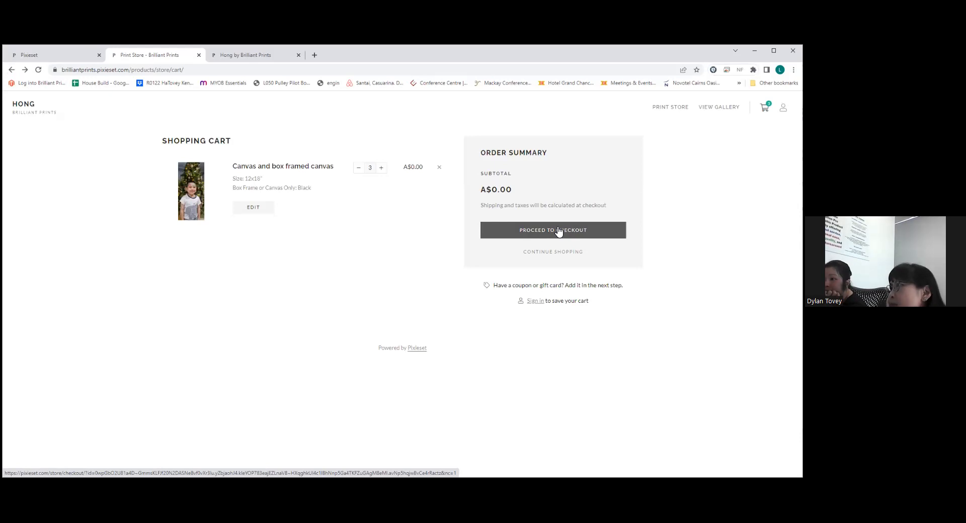
pyautogui.click(559, 231)
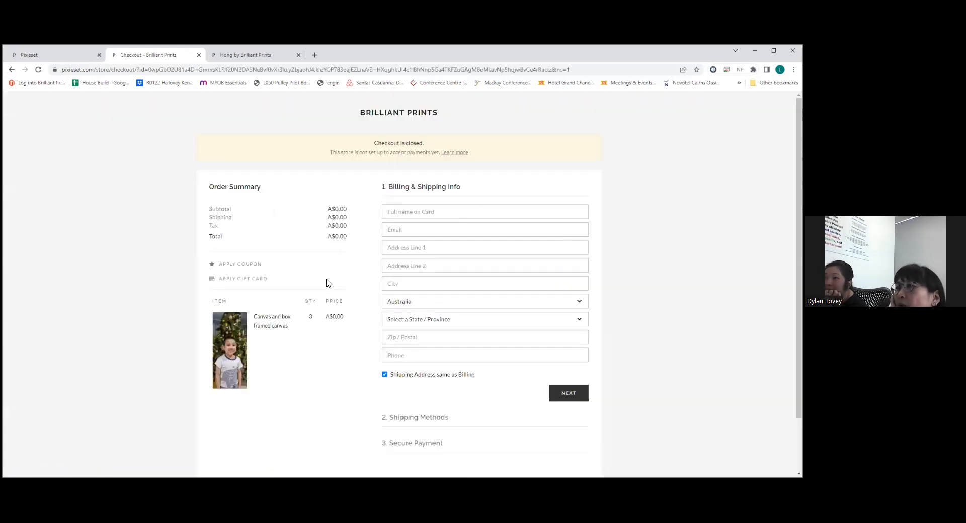
# Read the help article on turning the store on that the checkout page links to, and return to the Pixieset collection settings.
pyautogui.click(454, 153)
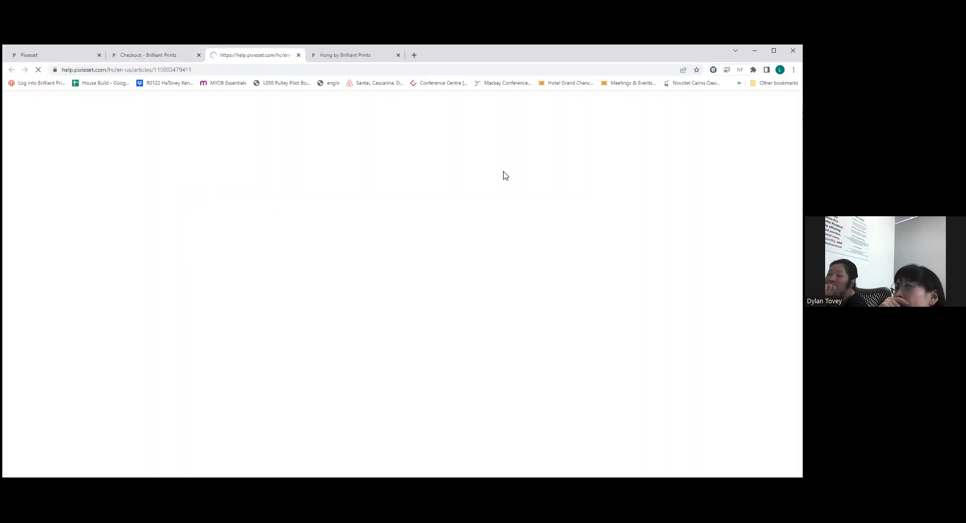
pyautogui.scroll(-4, 425, 317)
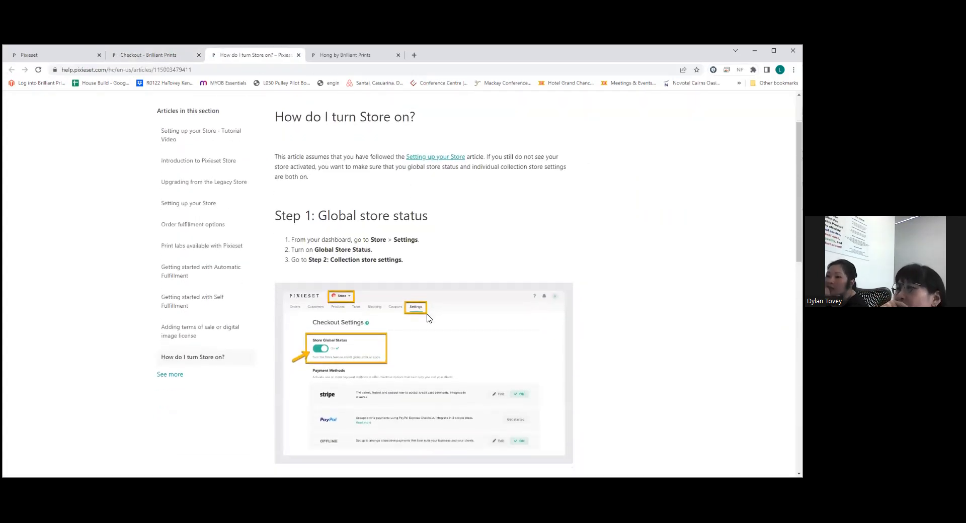
pyautogui.scroll(-3, 427, 318)
pyautogui.scroll(4, 426, 318)
pyautogui.scroll(3, 429, 318)
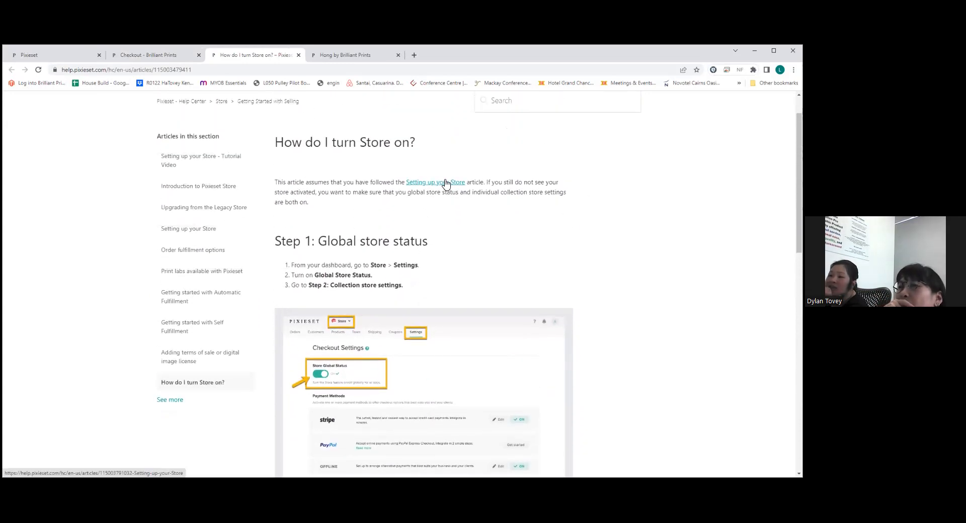
pyautogui.scroll(1, 449, 331)
pyautogui.scroll(-2, 340, 378)
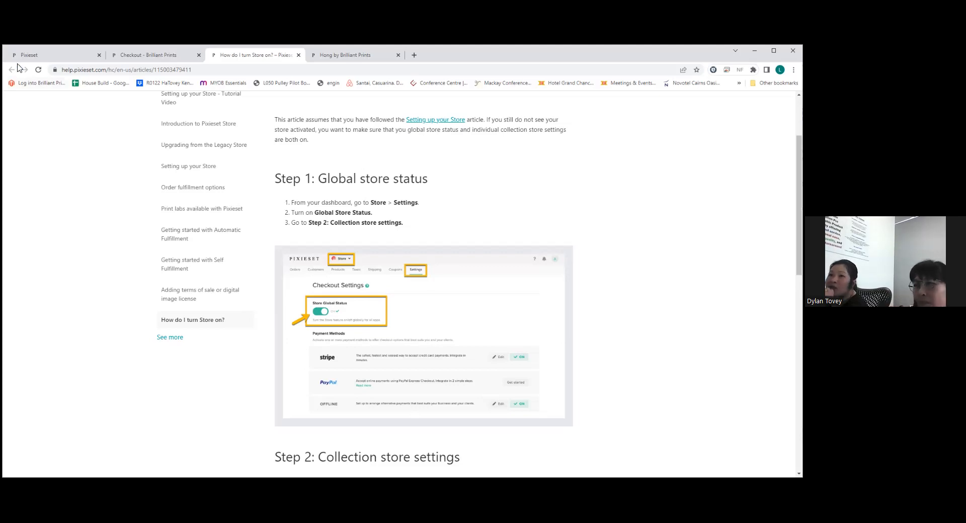
pyautogui.click(162, 56)
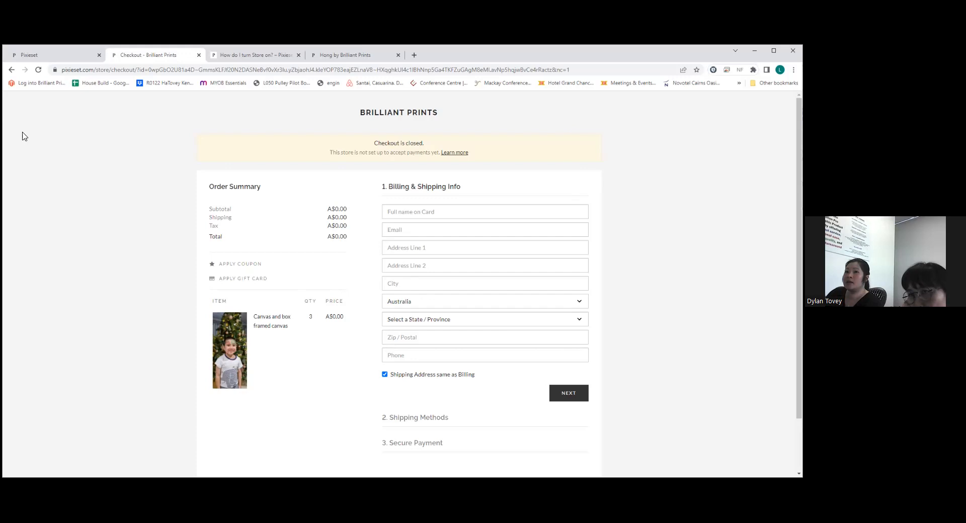
pyautogui.click(29, 55)
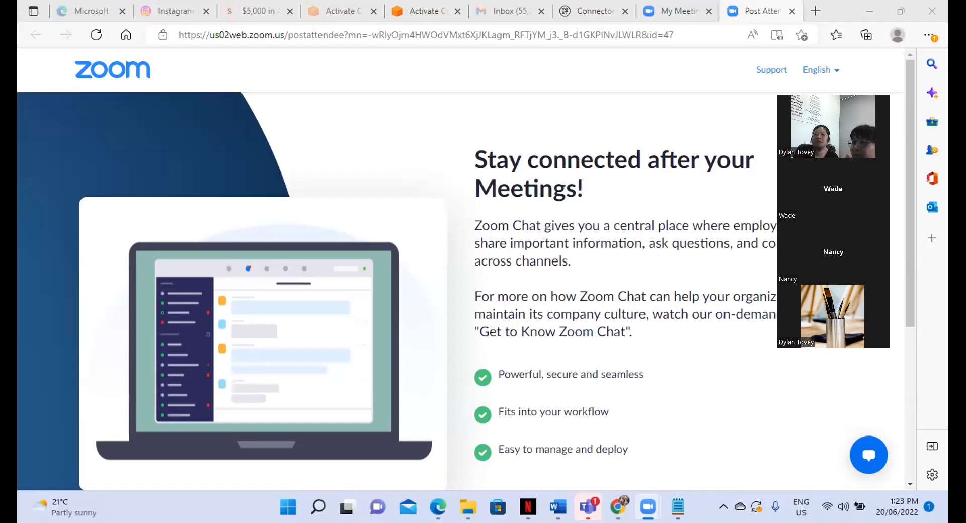
pyautogui.click(667, 11)
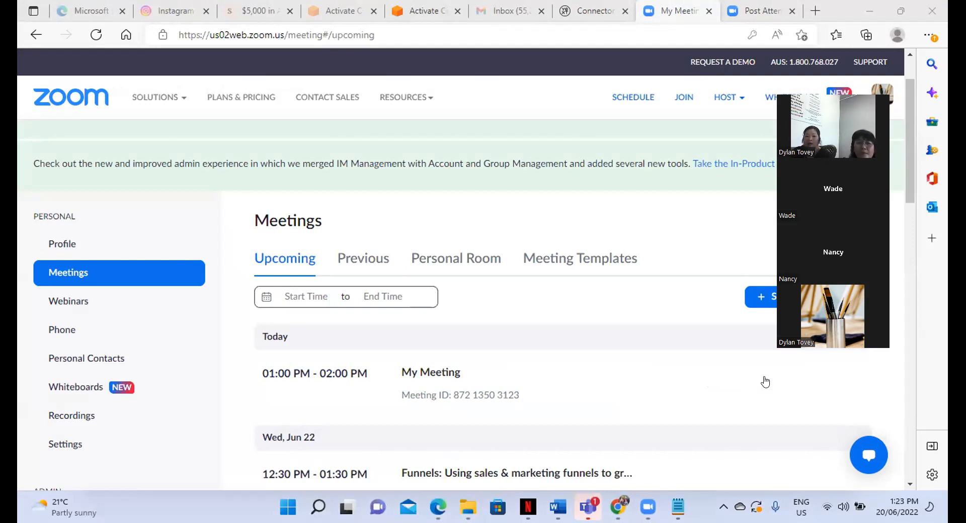
pyautogui.click(61, 507)
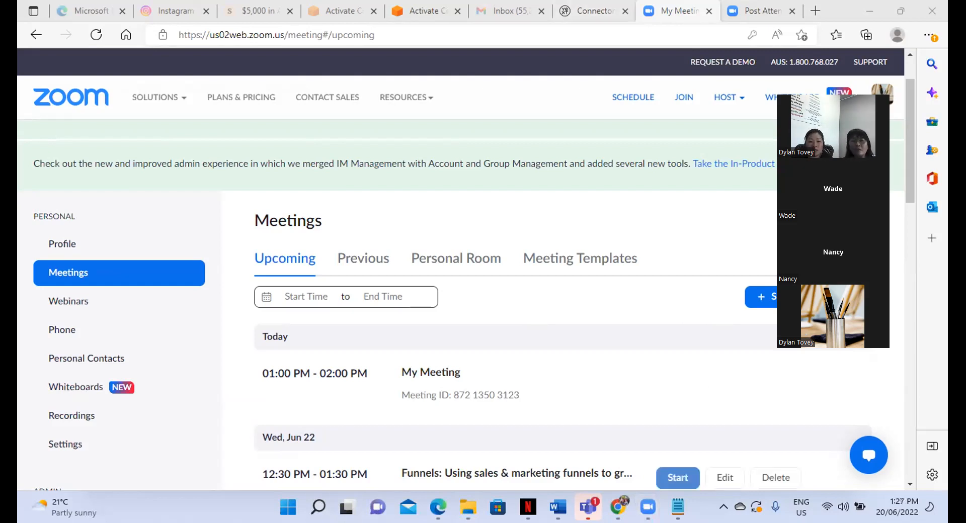
pyautogui.click(648, 506)
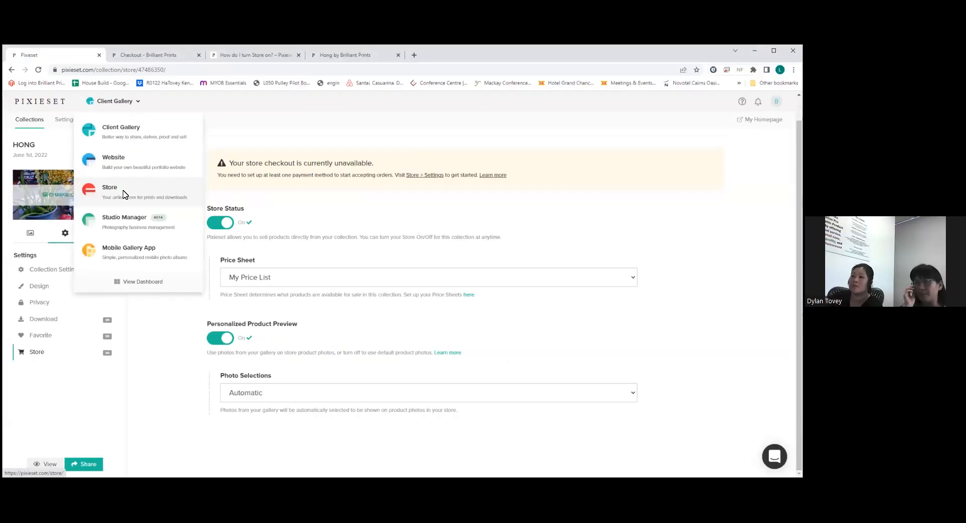
# Open My Price List among the Store's price sheets and examine its print and wall art products.
pyautogui.click(124, 193)
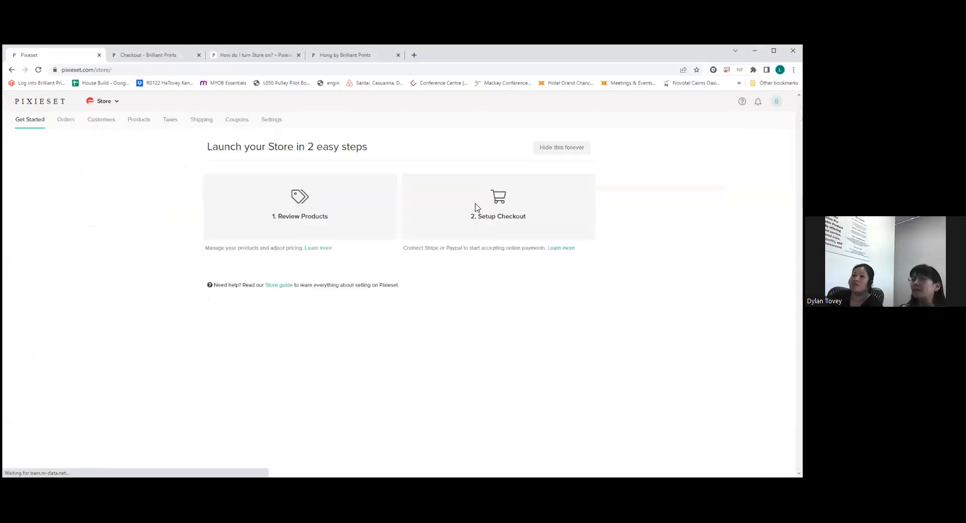
pyautogui.click(144, 125)
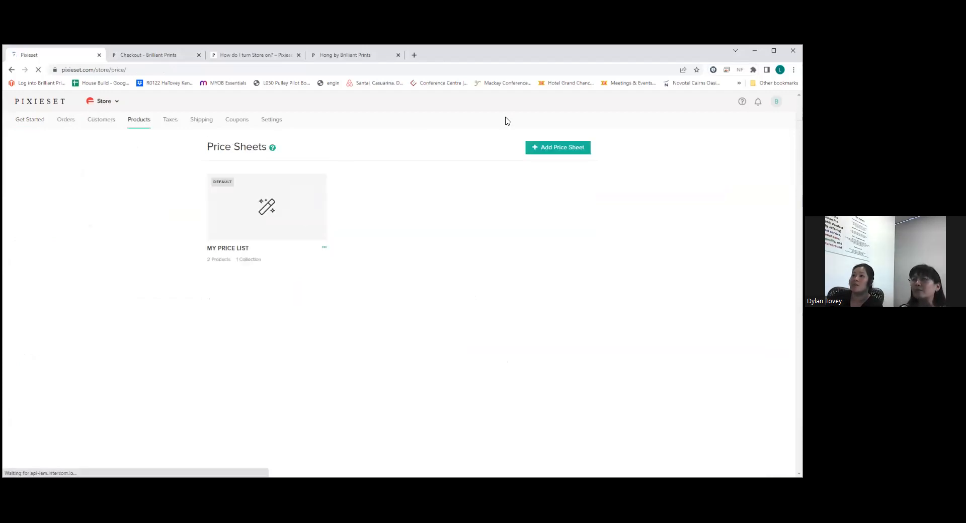
pyautogui.click(233, 248)
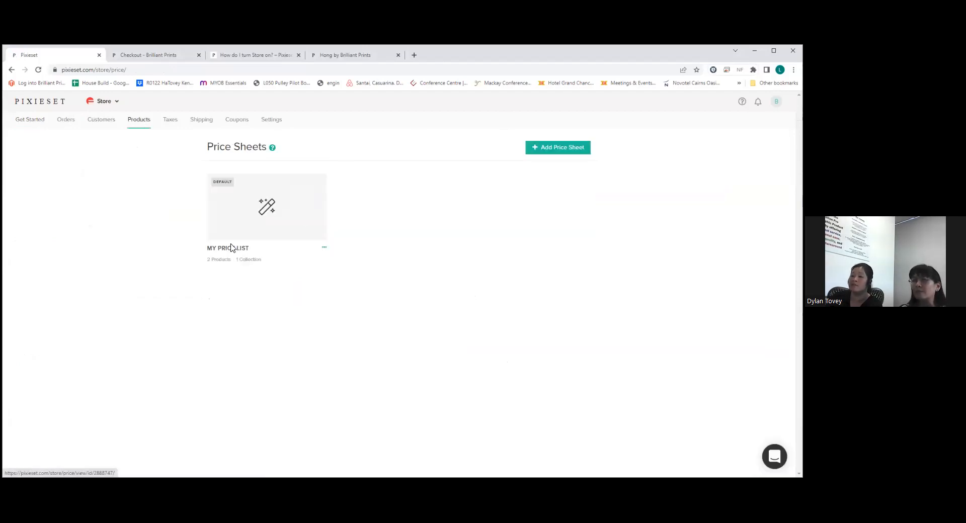
pyautogui.scroll(-2, 352, 316)
pyautogui.scroll(2, 276, 265)
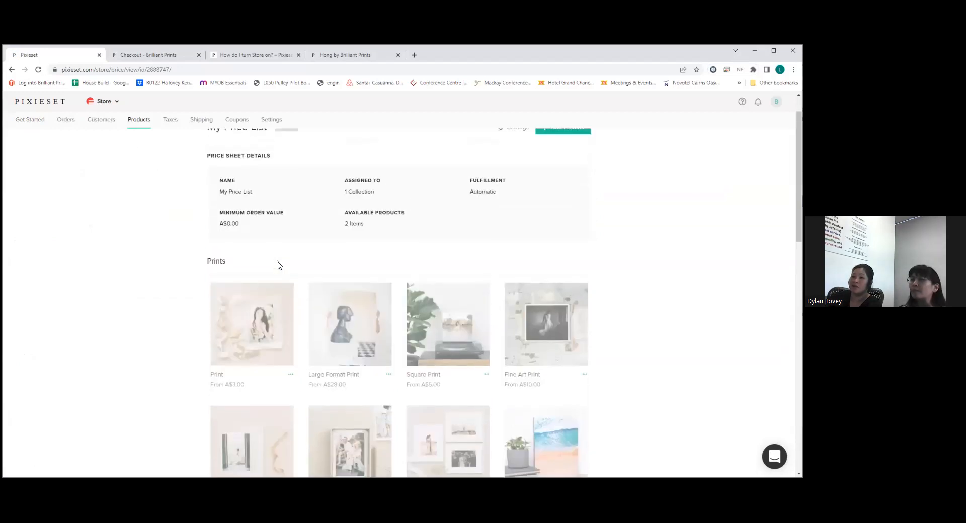
pyautogui.scroll(-2, 267, 281)
pyautogui.scroll(-10, 255, 201)
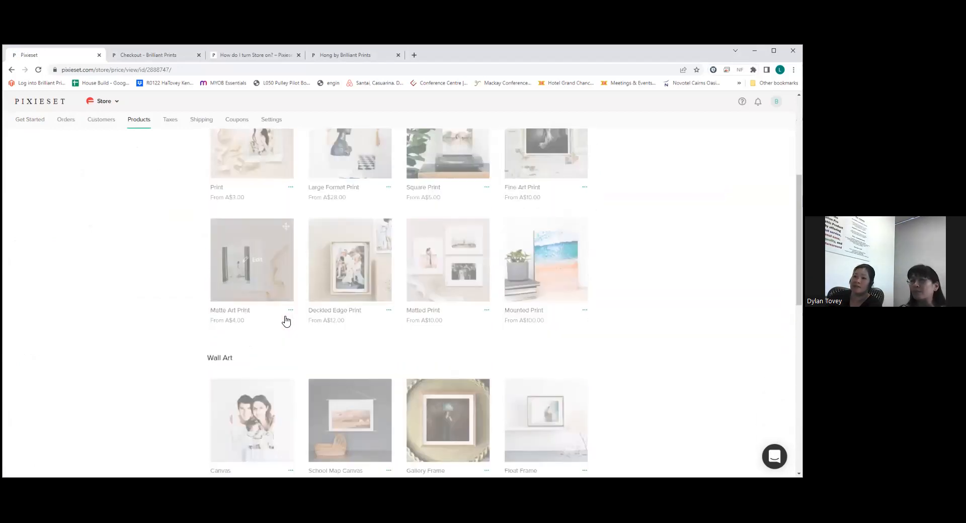
pyautogui.scroll(-2, 248, 370)
pyautogui.scroll(6, 457, 228)
pyautogui.scroll(5, 612, 281)
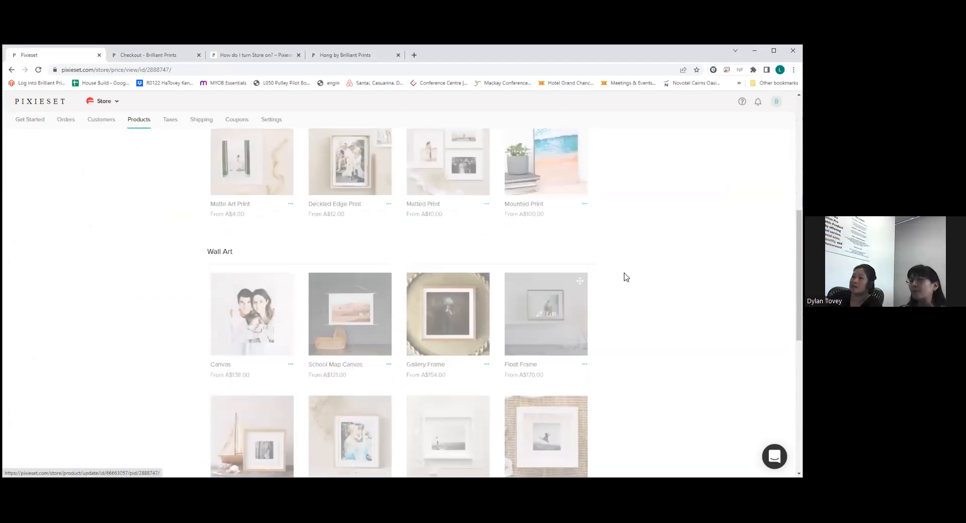
pyautogui.scroll(3, 578, 174)
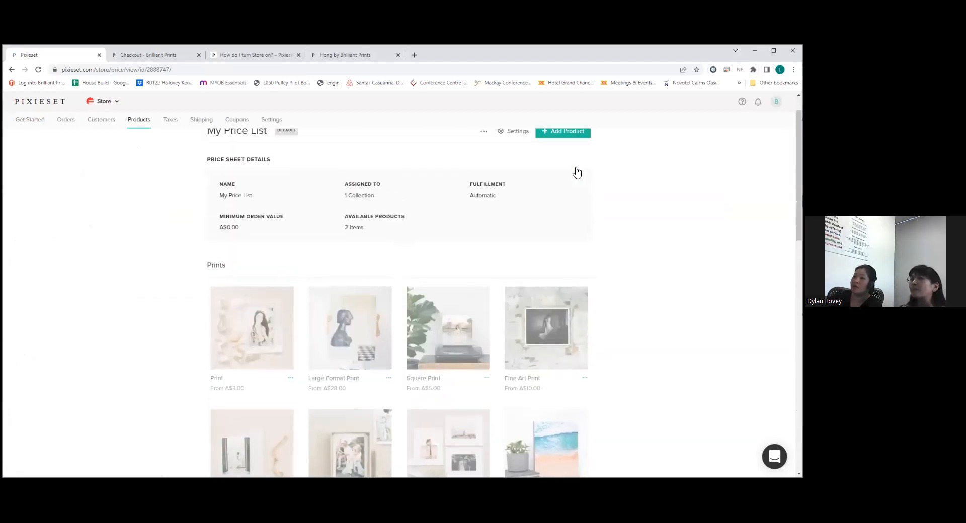
# Examine the form for adding a self fulfilled product to My Price List, and leave it without saving.
pyautogui.click(563, 167)
pyautogui.click(529, 281)
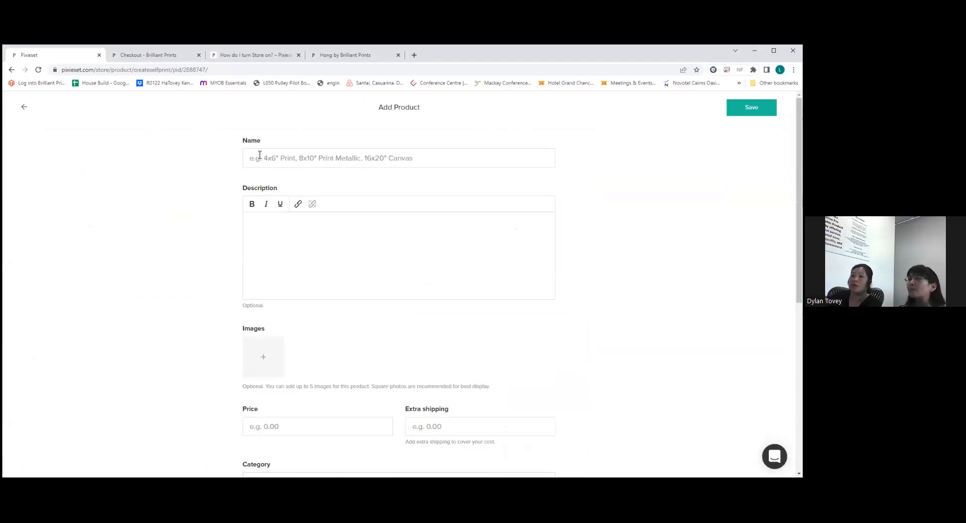
pyautogui.scroll(-2, 328, 167)
pyautogui.scroll(-4, 407, 335)
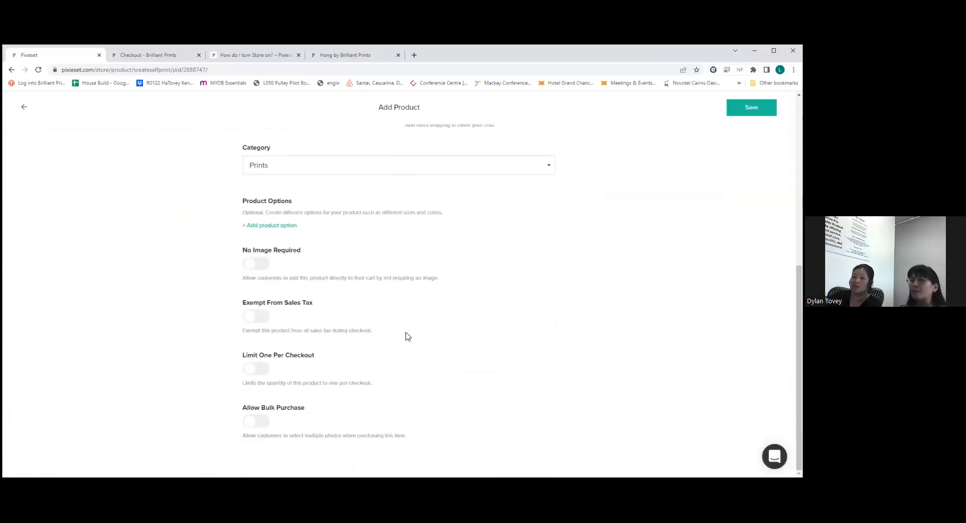
pyautogui.scroll(6, 383, 282)
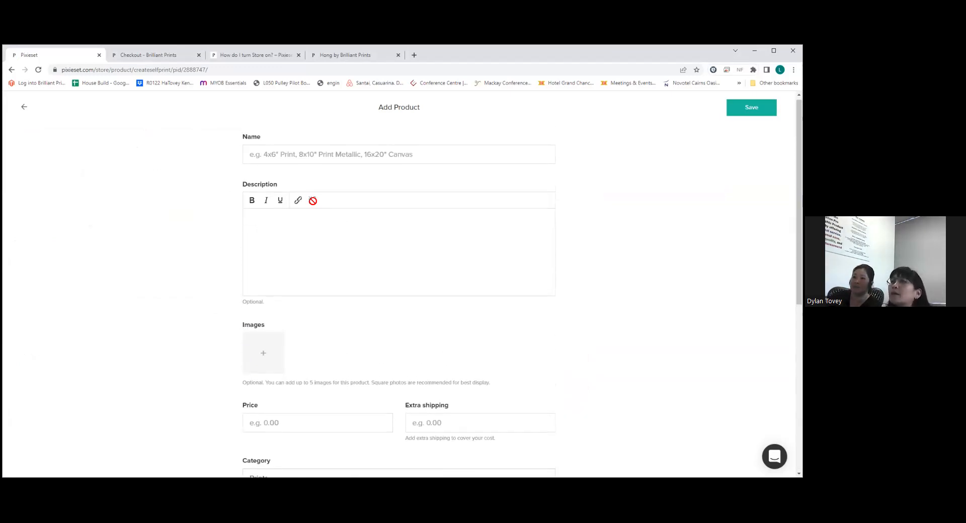
pyautogui.click(321, 158)
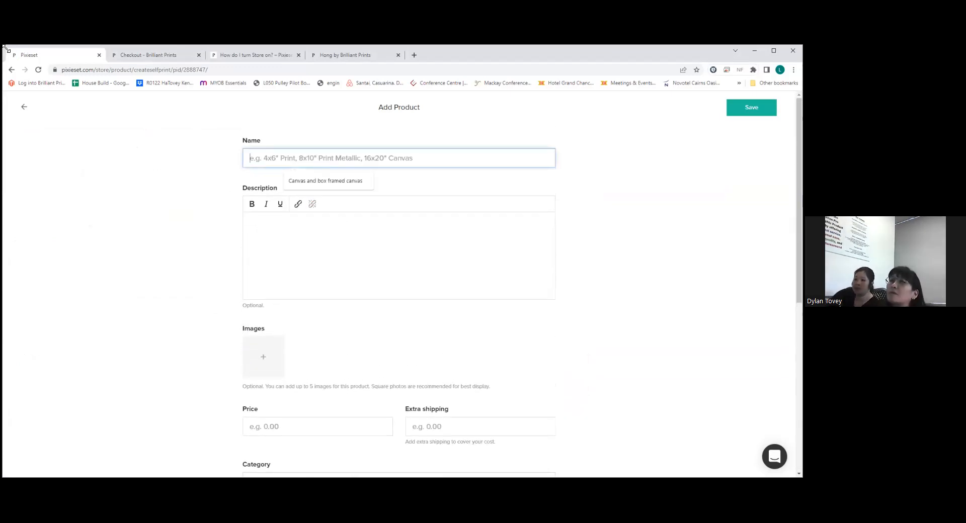
pyautogui.click(23, 107)
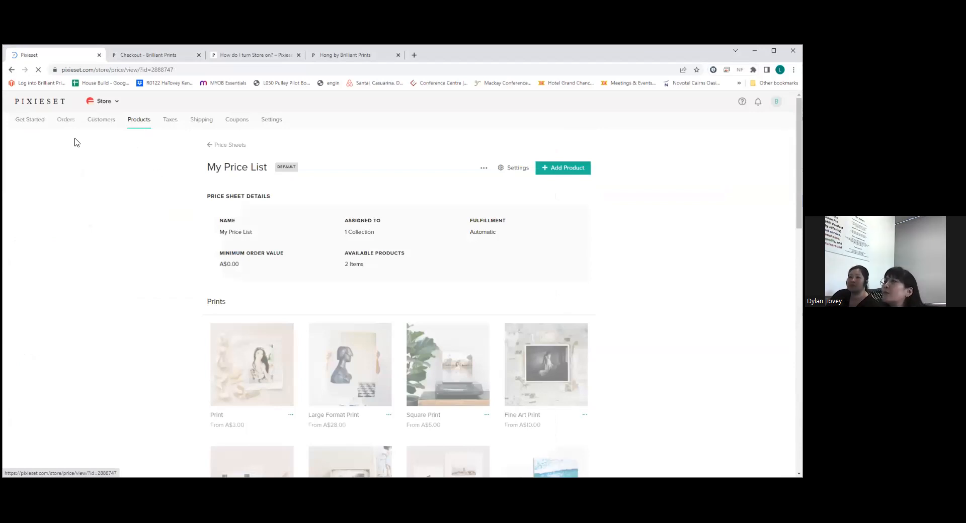
# Review the images, category, options and pricing of the Canvas and box framed canvas product, and return to the price list.
pyautogui.scroll(-9, 402, 234)
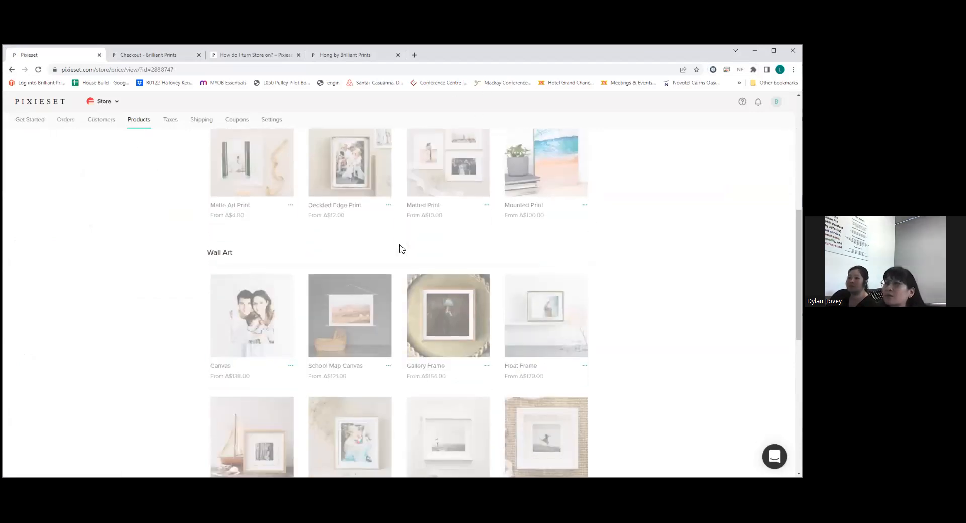
pyautogui.scroll(-3, 235, 325)
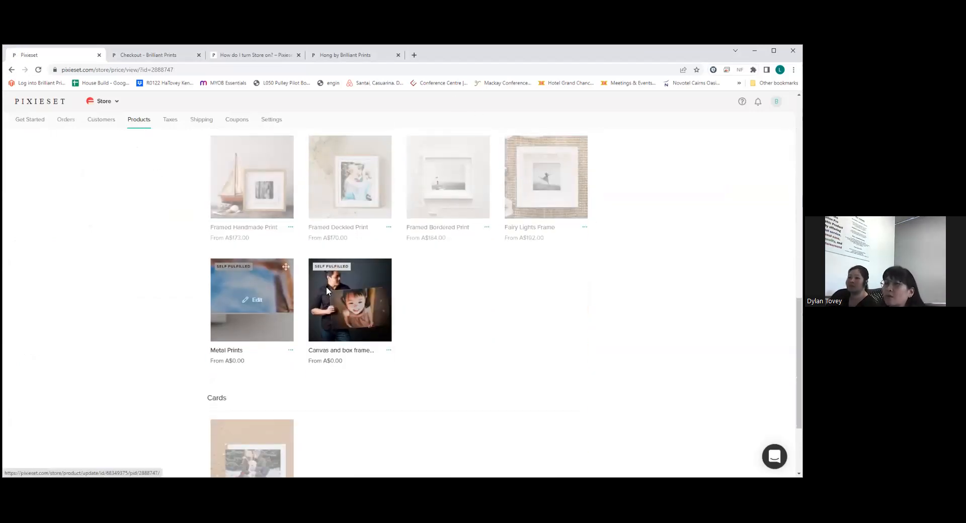
pyautogui.click(326, 286)
pyautogui.scroll(-7, 529, 238)
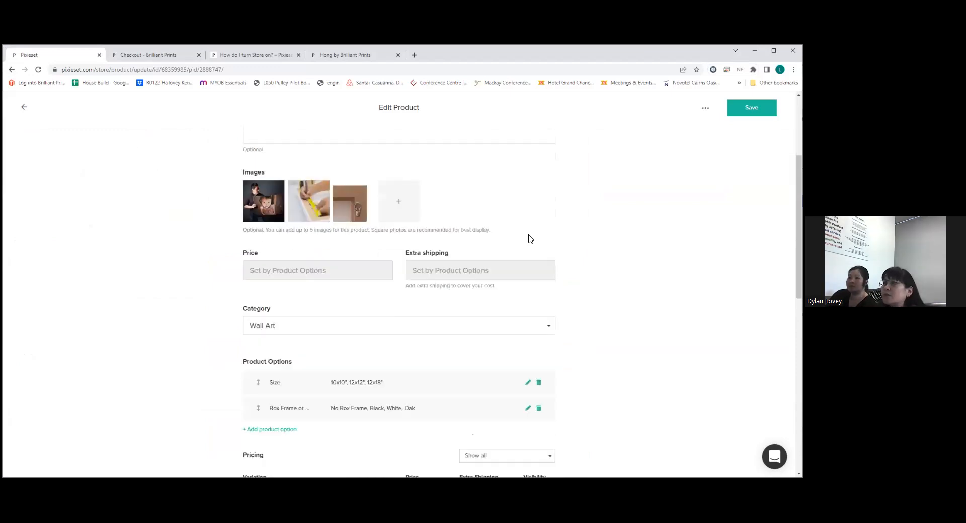
pyautogui.scroll(-5, 529, 240)
pyautogui.scroll(5, 527, 238)
pyautogui.scroll(8, 526, 236)
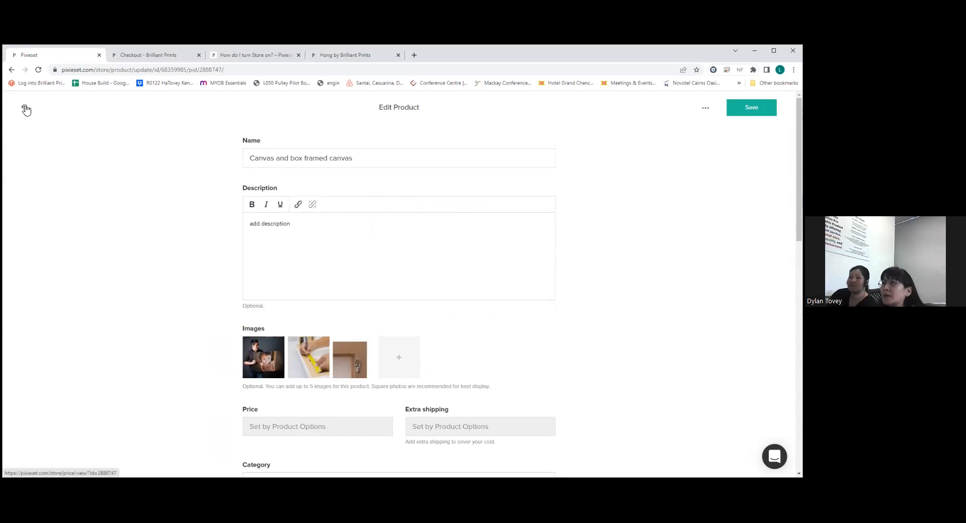
pyautogui.click(80, 132)
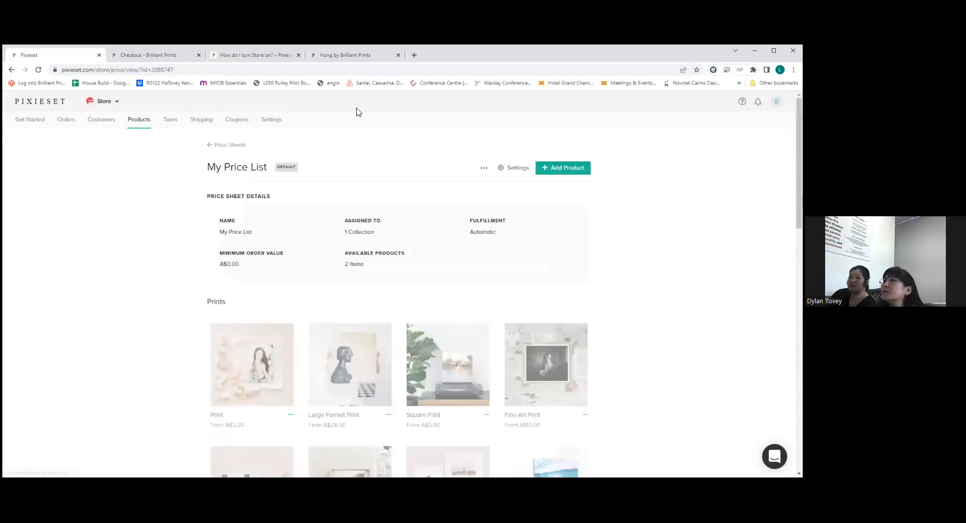
# Review the general and advanced price sheet settings of My Price List, and close them without saving.
pyautogui.click(504, 167)
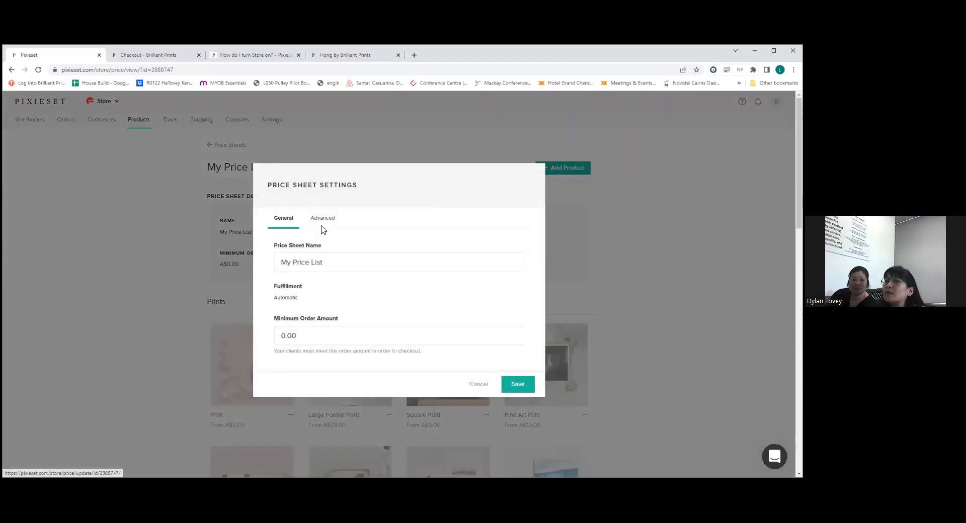
pyautogui.click(325, 219)
pyautogui.scroll(-3, 354, 270)
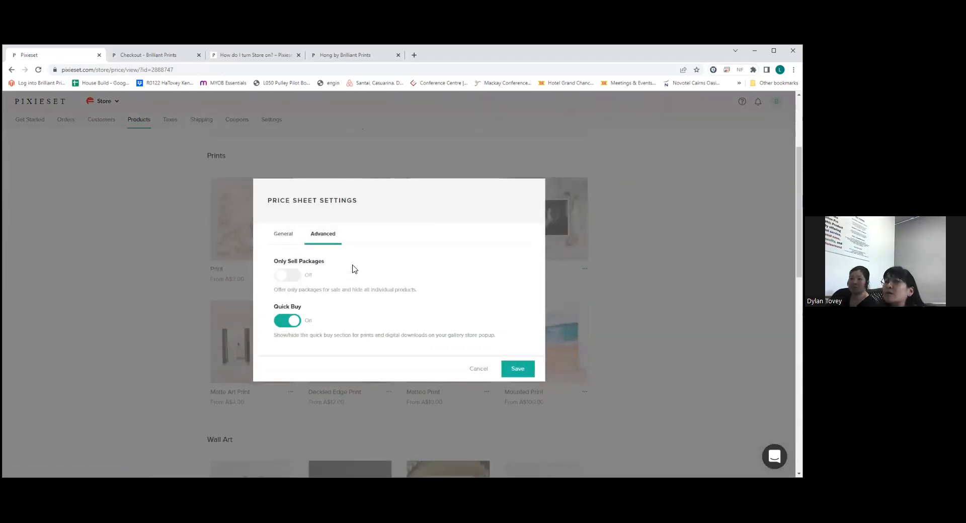
pyautogui.scroll(1, 291, 247)
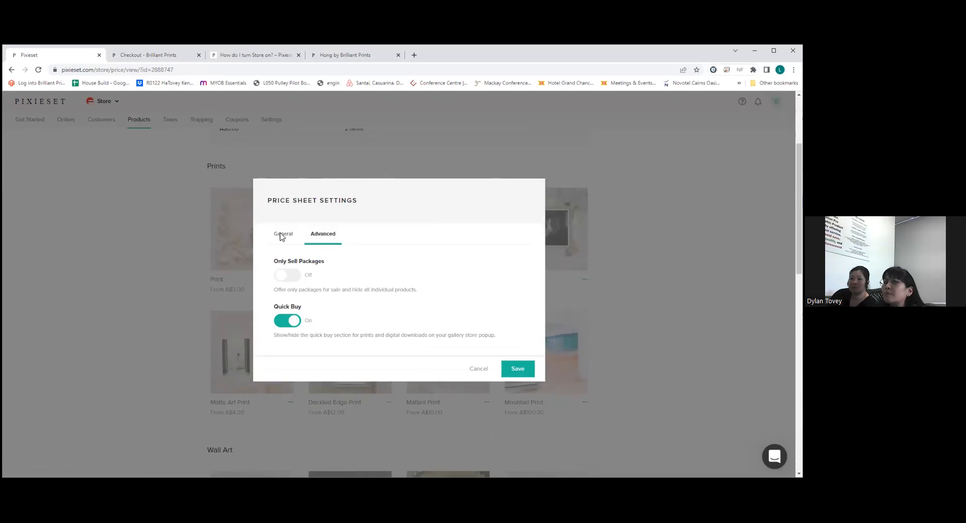
pyautogui.click(284, 234)
pyautogui.click(478, 386)
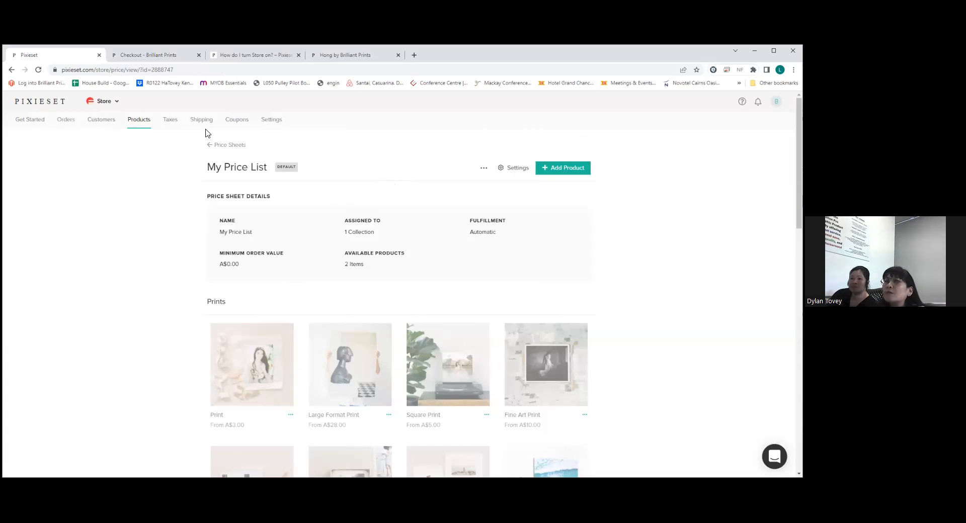
# Look over the Prints and Wall Art products in My Price List, including the self fulfilled ones.
pyautogui.scroll(-5, 349, 179)
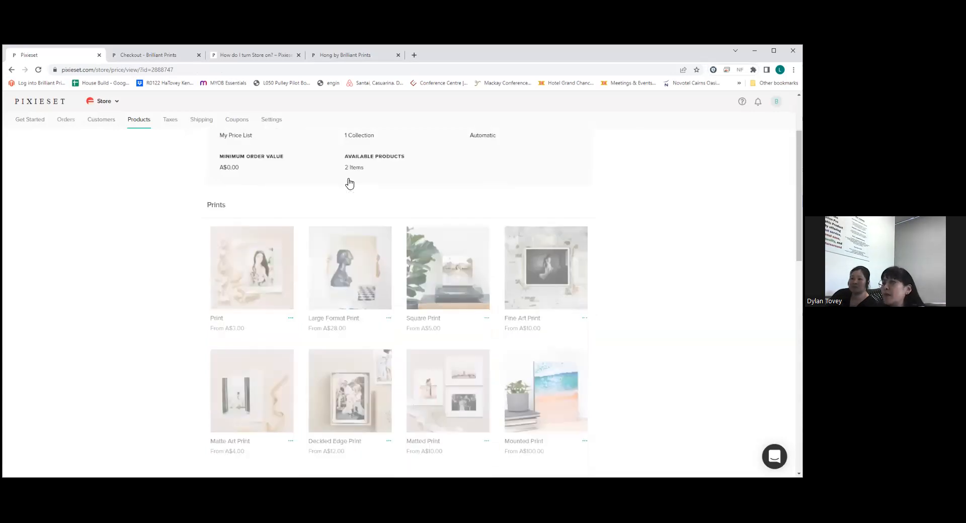
pyautogui.scroll(-4, 350, 182)
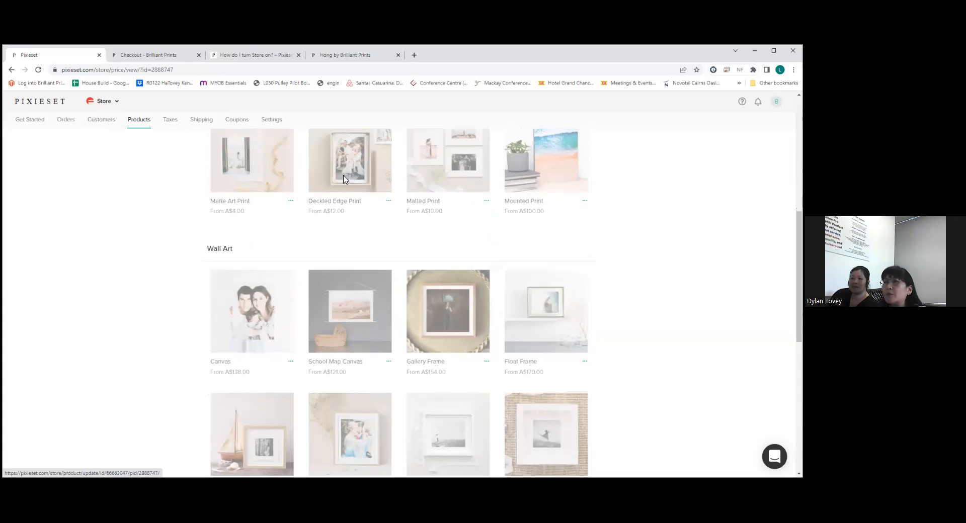
pyautogui.scroll(-4, 331, 161)
pyautogui.scroll(8, 496, 162)
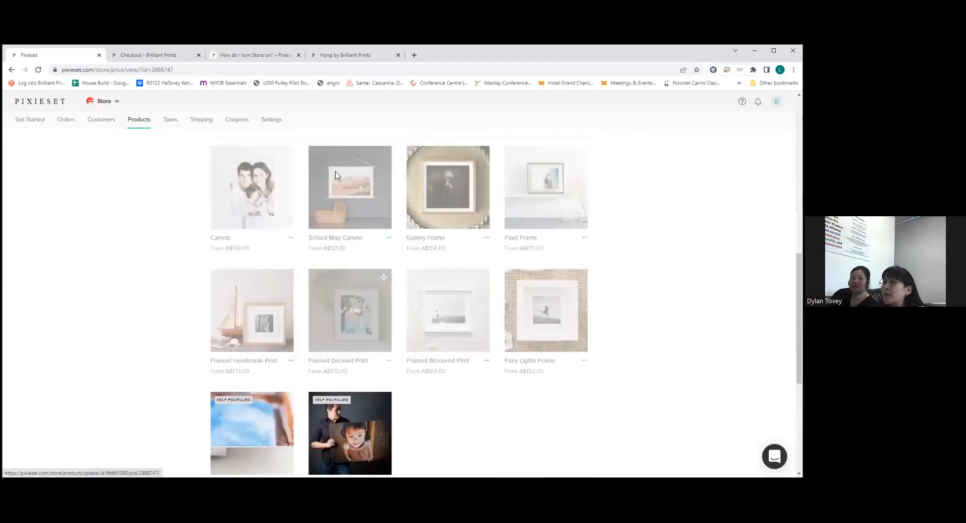
# Open the self fulfilled Canvas and box framed canvas product from My Price List and examine its available actions, options, pricing and checkout settings.
pyautogui.scroll(4, 496, 162)
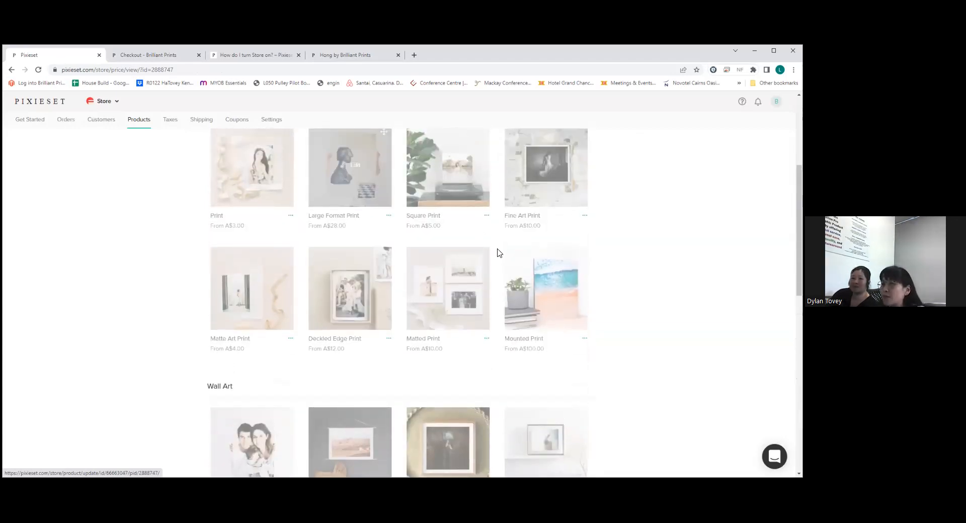
pyautogui.scroll(-6, 498, 253)
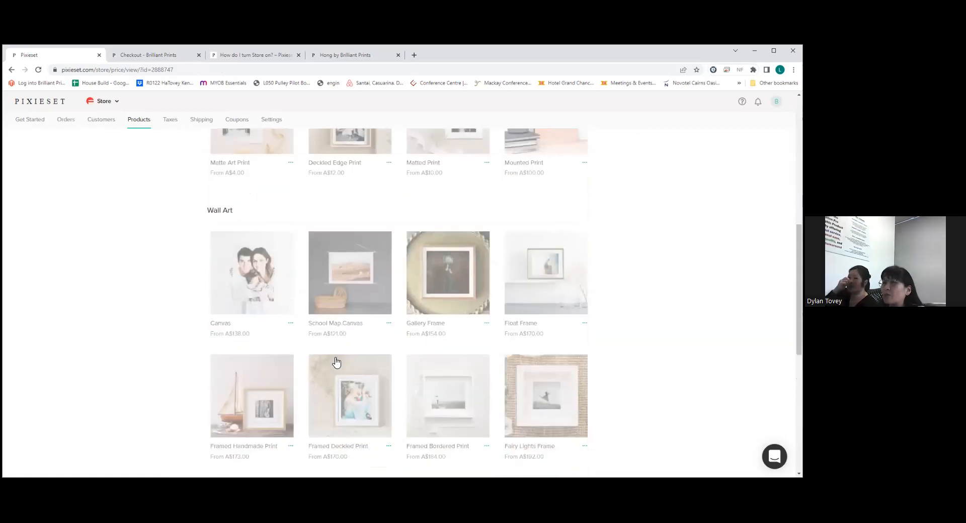
pyautogui.scroll(-3, 332, 356)
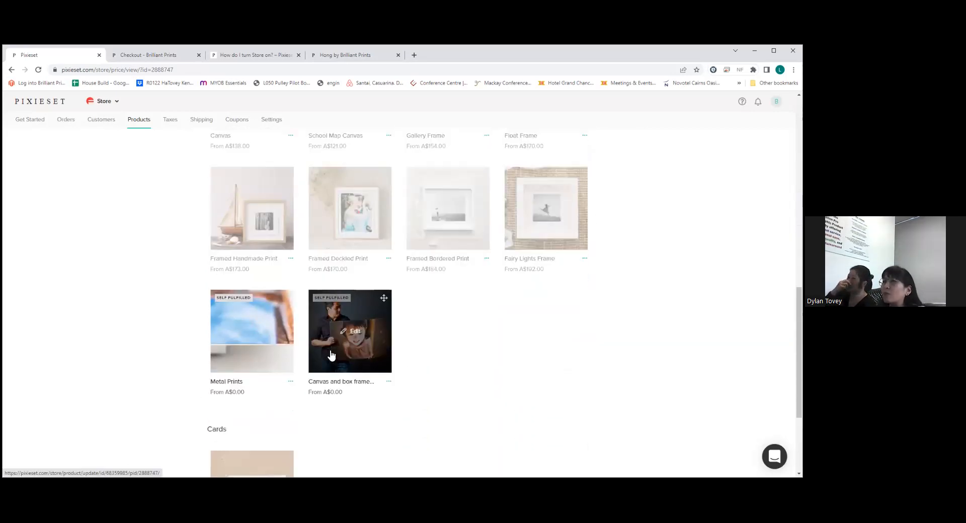
pyautogui.click(329, 355)
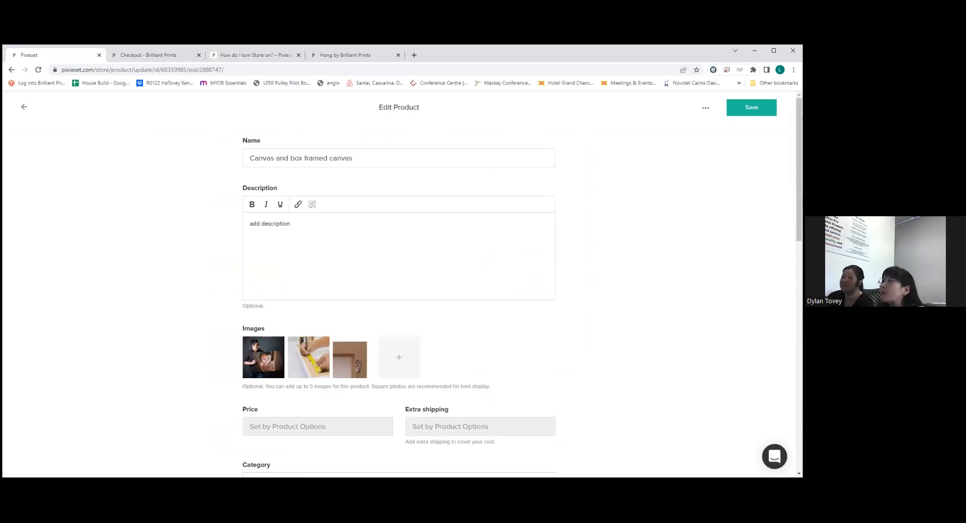
pyautogui.click(705, 108)
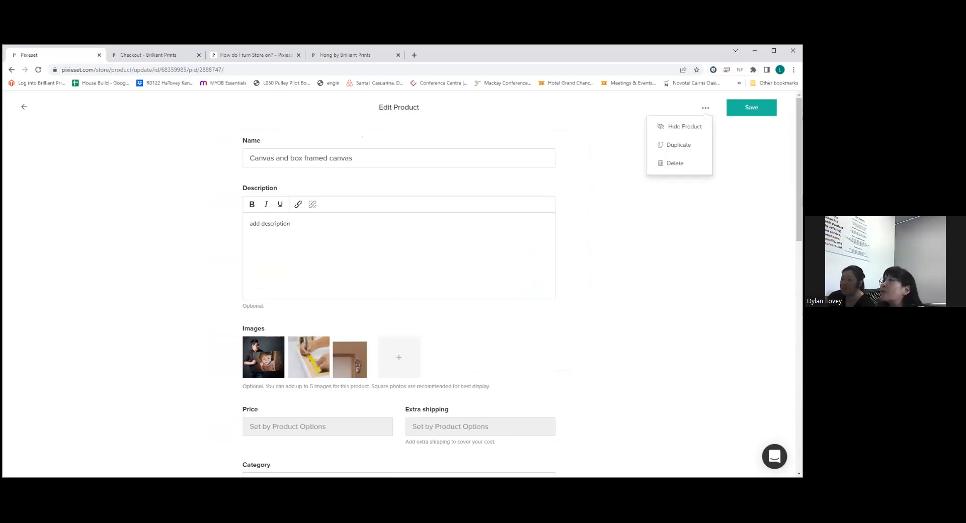
pyautogui.scroll(-6, 398, 302)
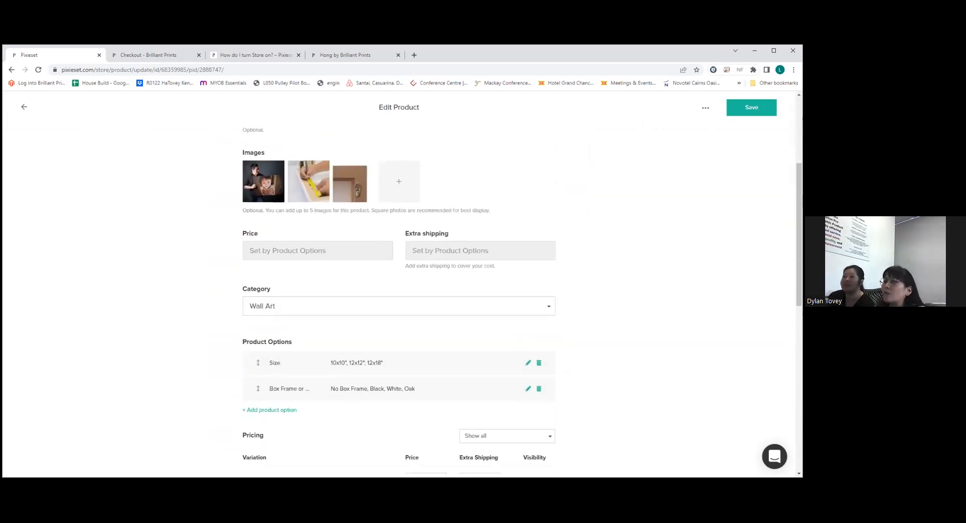
pyautogui.scroll(-6, 398, 302)
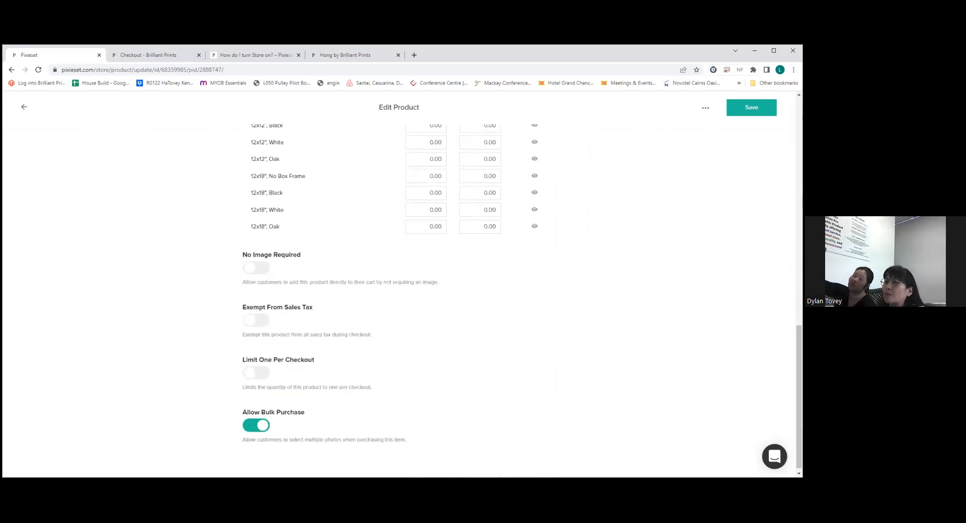
pyautogui.scroll(5, 398, 302)
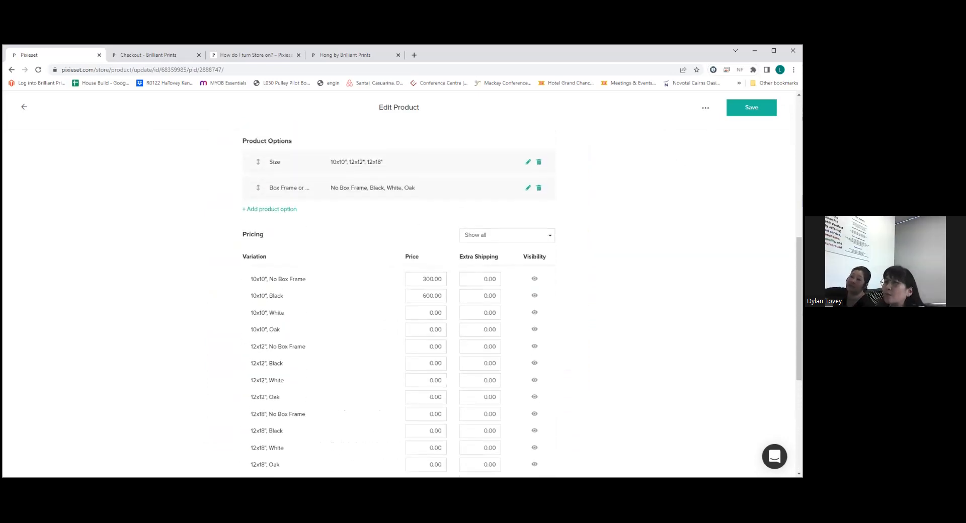
pyautogui.scroll(1, 398, 302)
pyautogui.scroll(3, 202, 313)
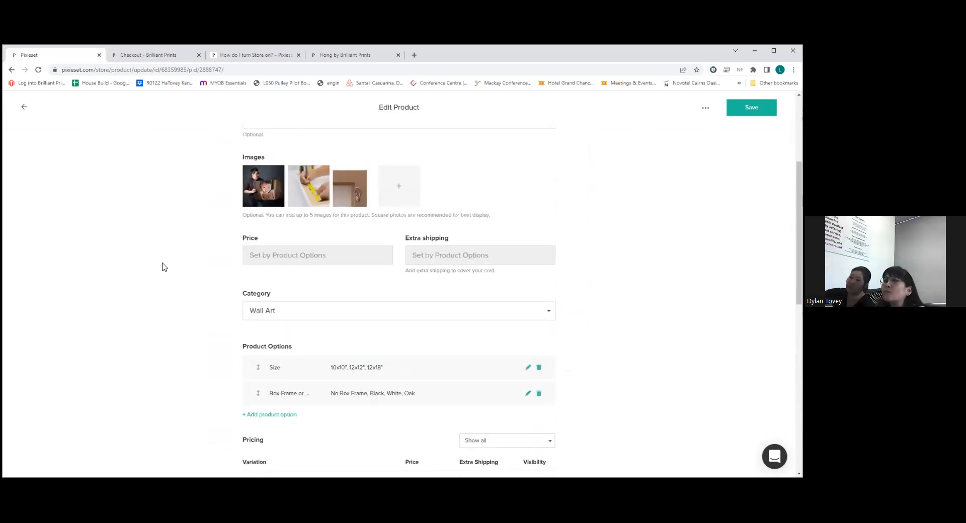
pyautogui.scroll(3, 162, 267)
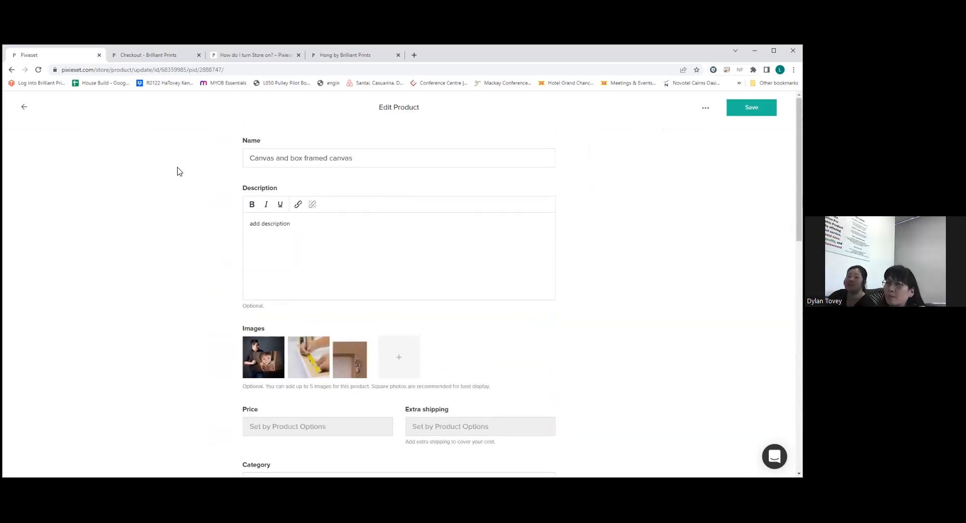
# Review the canvas product's variation prices and the available category choices, and return to the price list without changes.
pyautogui.scroll(-8, 180, 201)
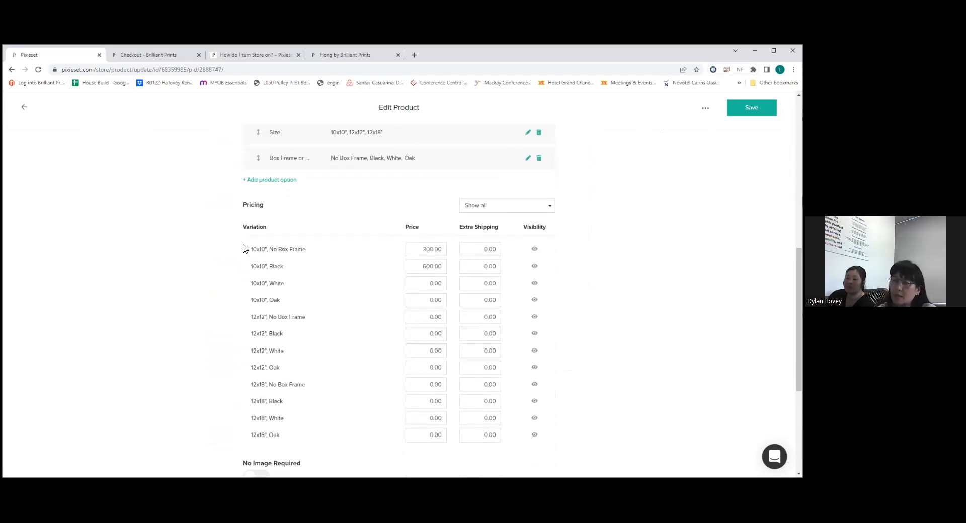
pyautogui.scroll(5, 542, 238)
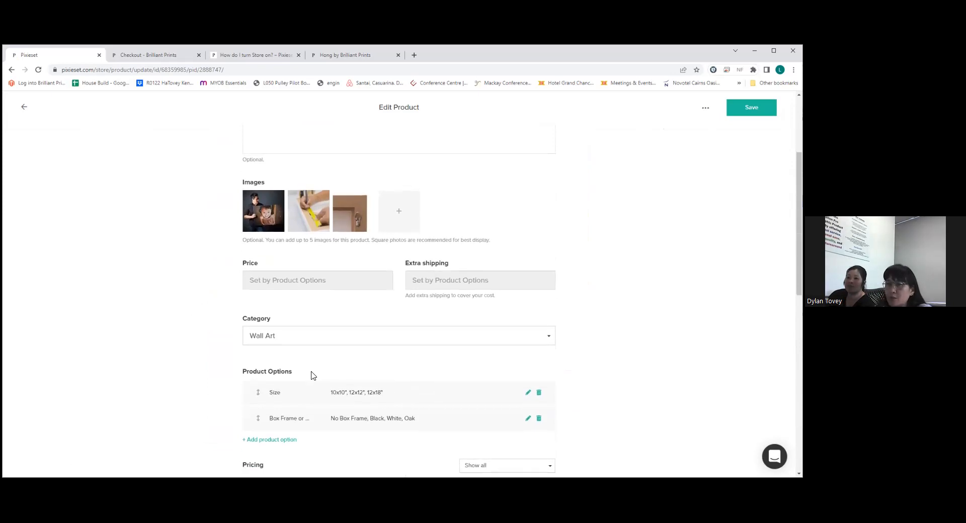
pyautogui.scroll(-3, 302, 373)
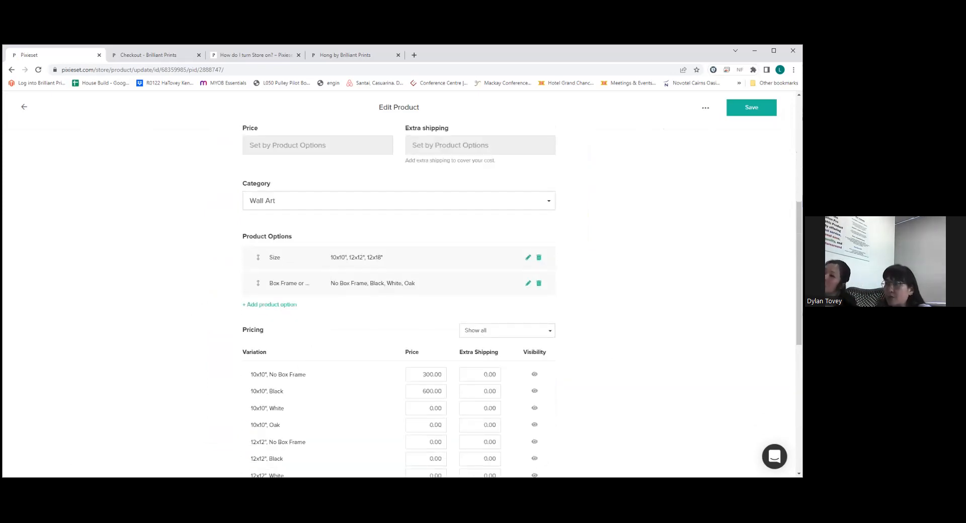
pyautogui.click(543, 206)
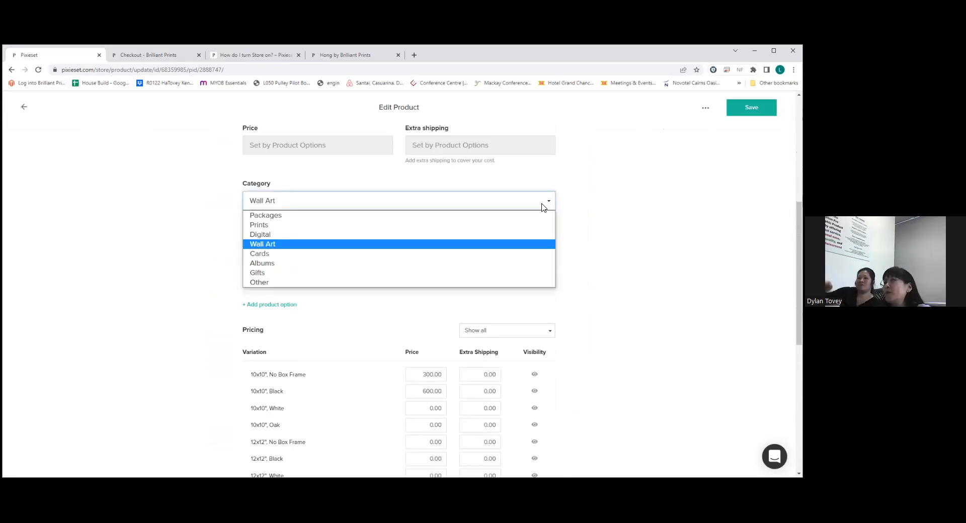
pyautogui.scroll(5, 580, 175)
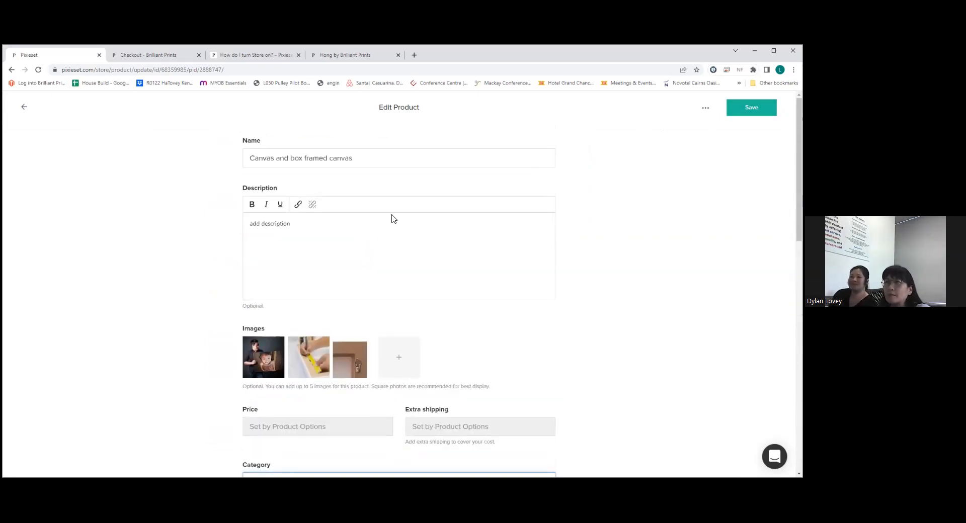
pyautogui.click(24, 109)
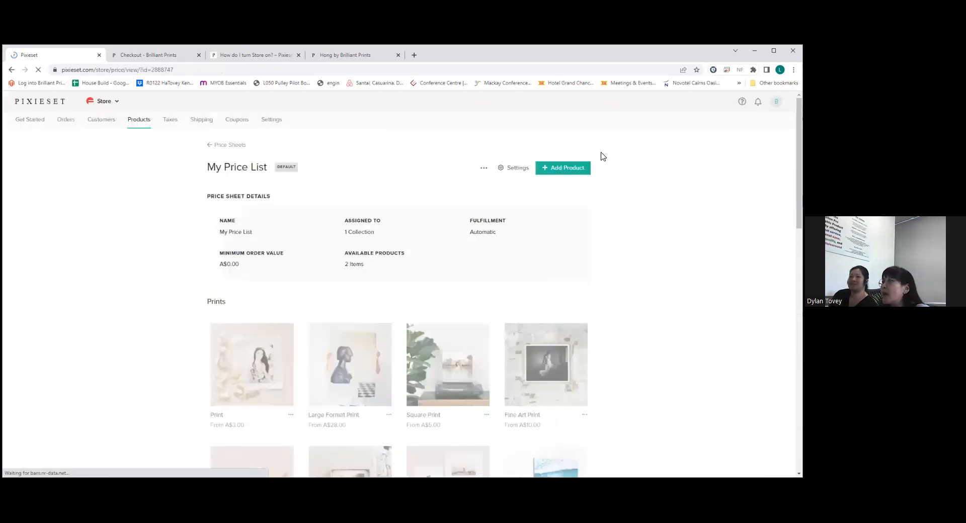
# Start a new self fulfilled item in My Price List and set its category to Packages.
pyautogui.click(553, 173)
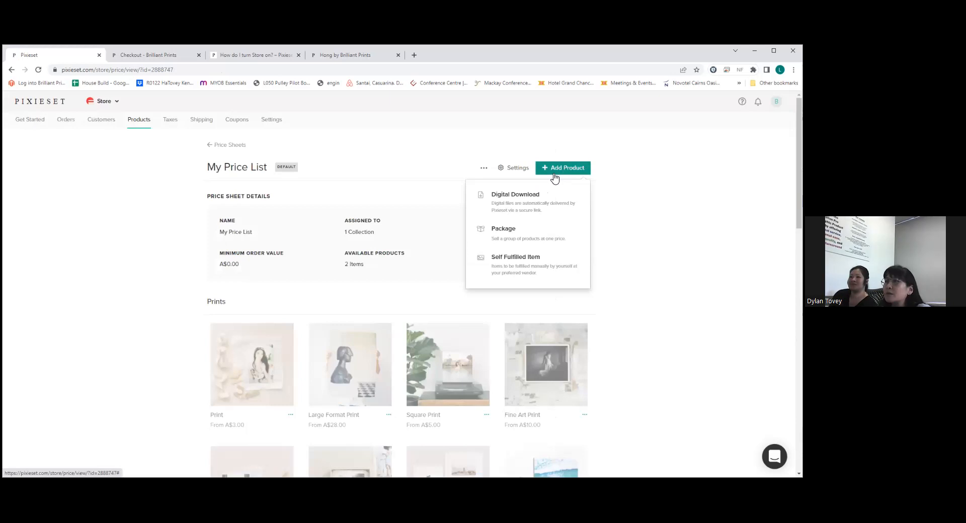
pyautogui.click(531, 262)
pyautogui.scroll(-3, 276, 339)
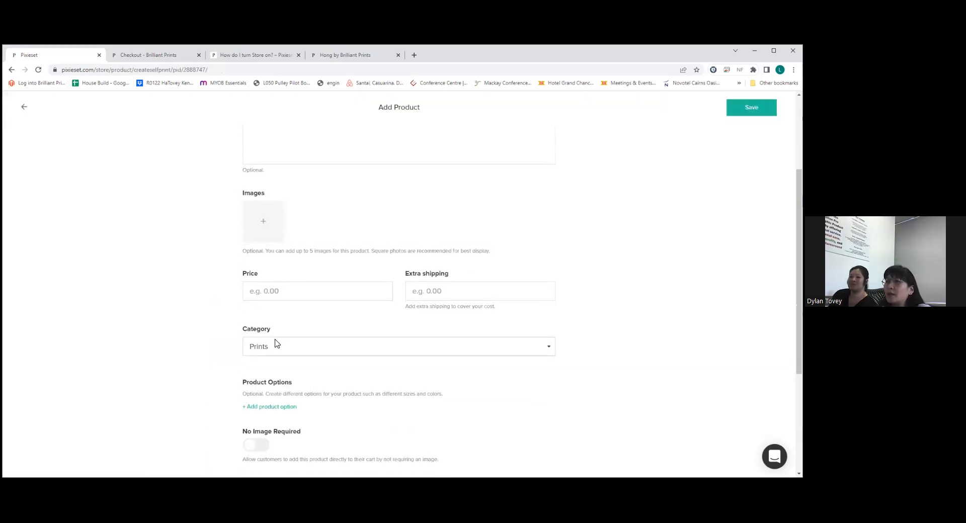
pyautogui.click(276, 343)
pyautogui.click(266, 360)
pyautogui.scroll(3, 573, 312)
pyautogui.scroll(-6, 381, 331)
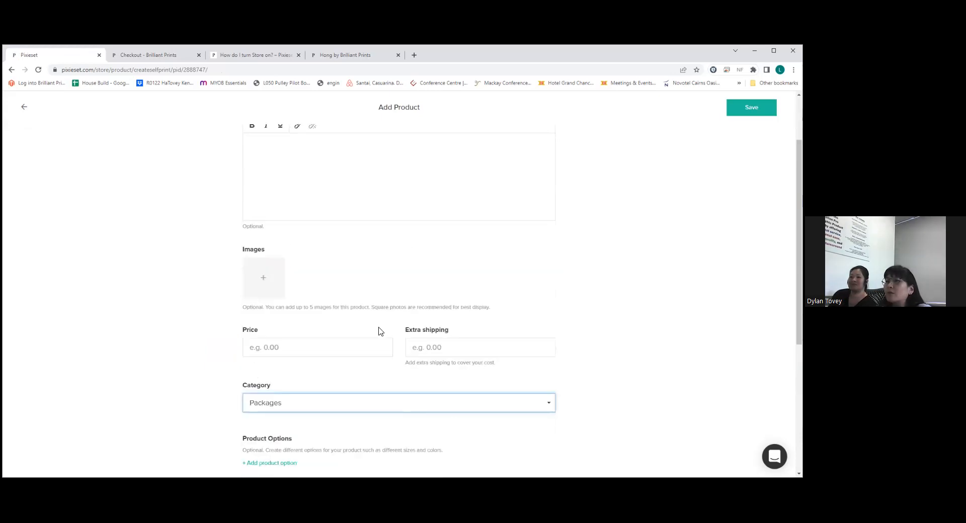
# Try to add a product option named Box Frame or Canvas Only with the value Sydney and a dropdown display layout.
pyautogui.click(278, 233)
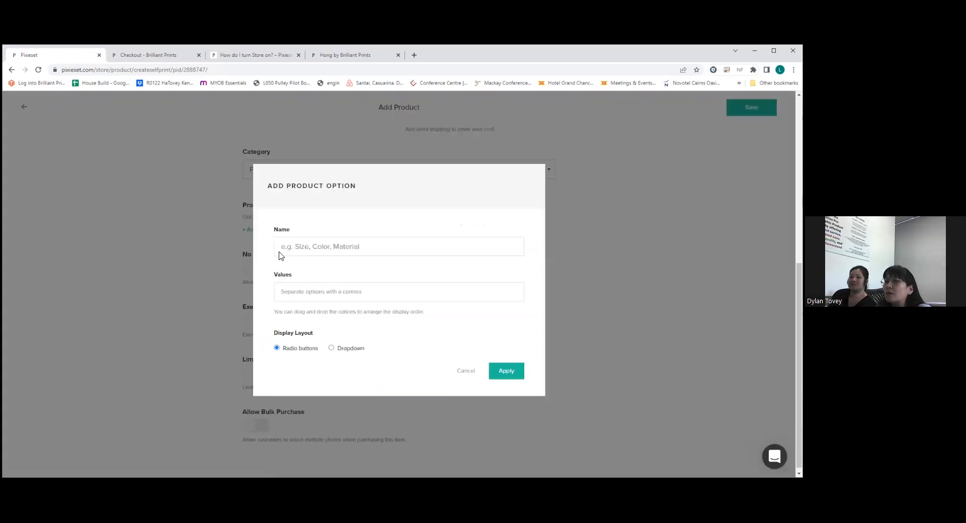
pyautogui.click(282, 254)
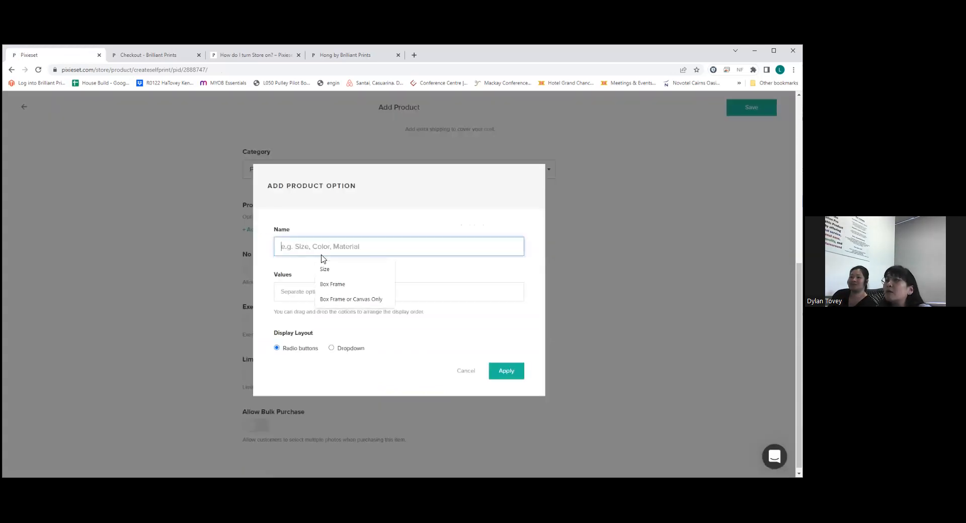
pyautogui.click(333, 300)
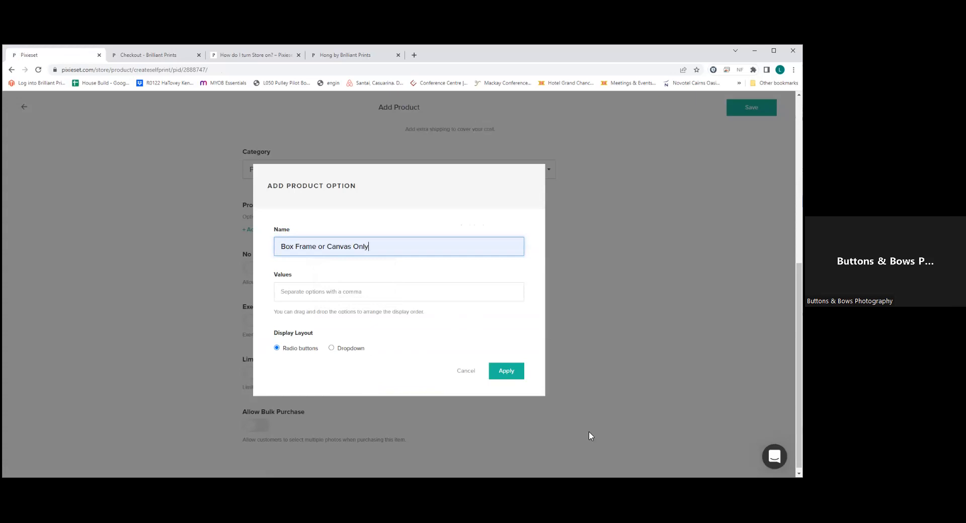
pyautogui.click(400, 296)
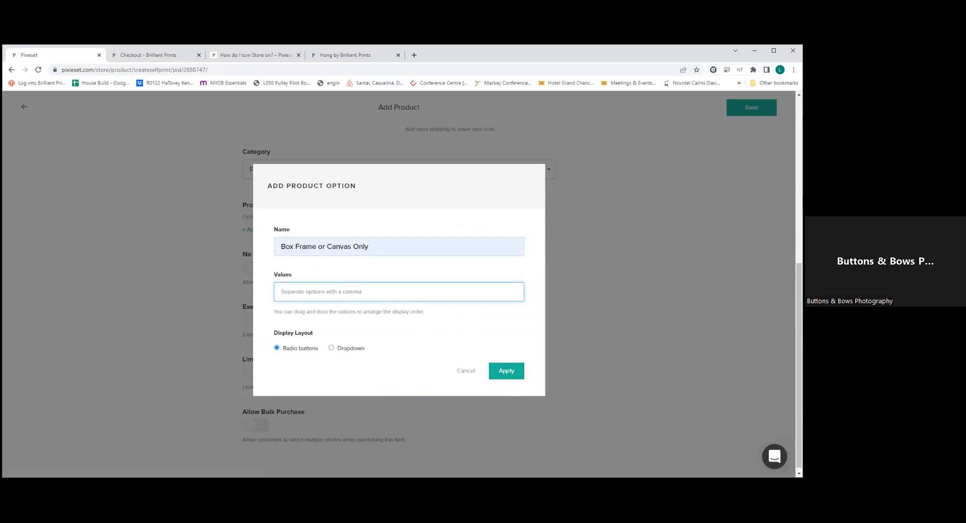
pyautogui.write('Sydm')
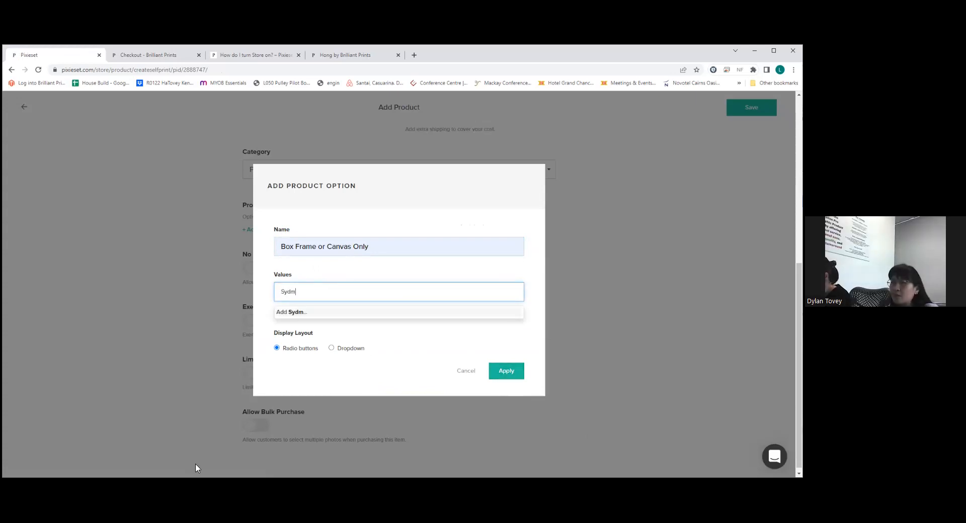
pyautogui.press('BackSpace')
pyautogui.write('ney')
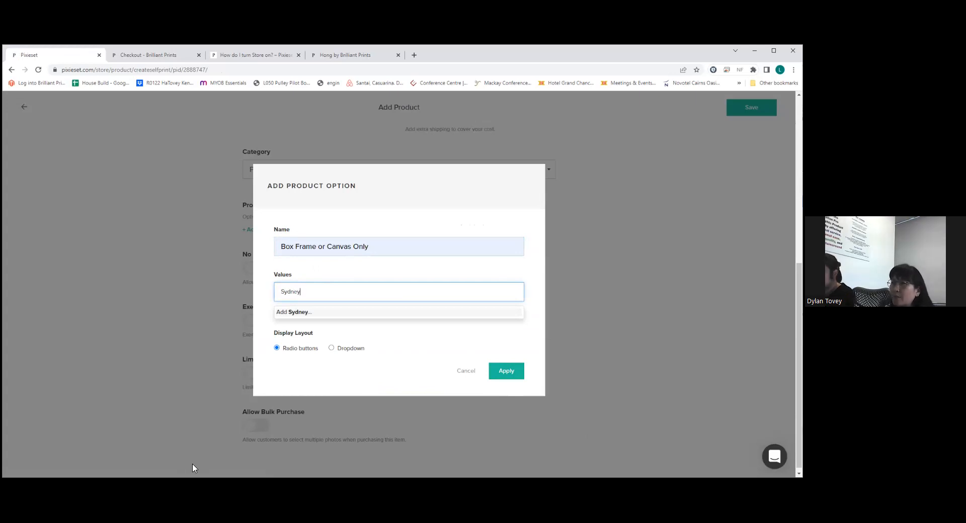
pyautogui.click(342, 351)
pyautogui.click(342, 354)
pyautogui.click(512, 377)
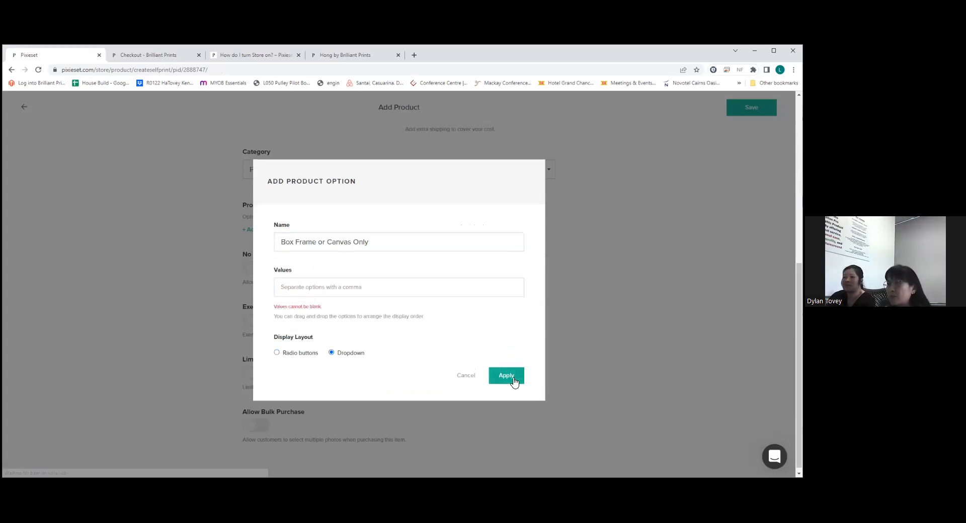
# Enter Sydney again as a value of the Box Frame or Canvas Only option and apply the option.
pyautogui.click(336, 297)
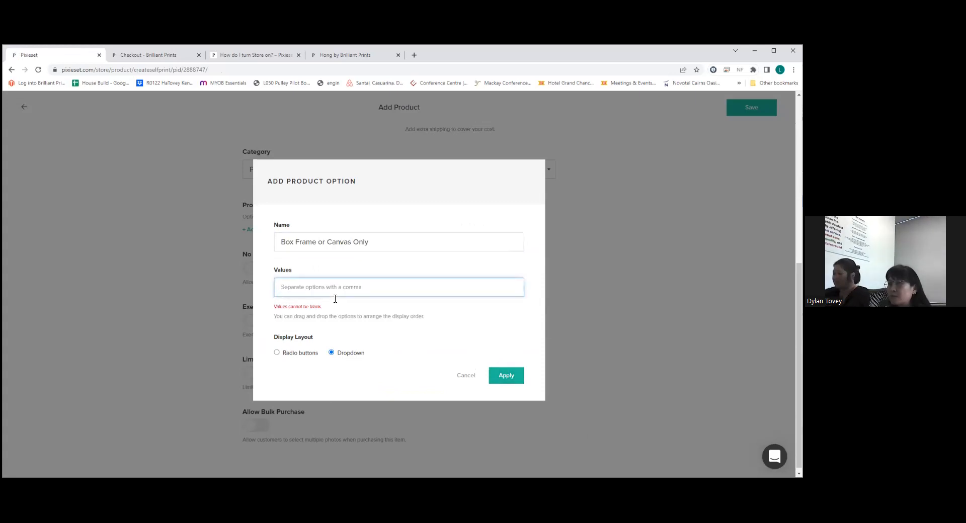
pyautogui.write('Sy')
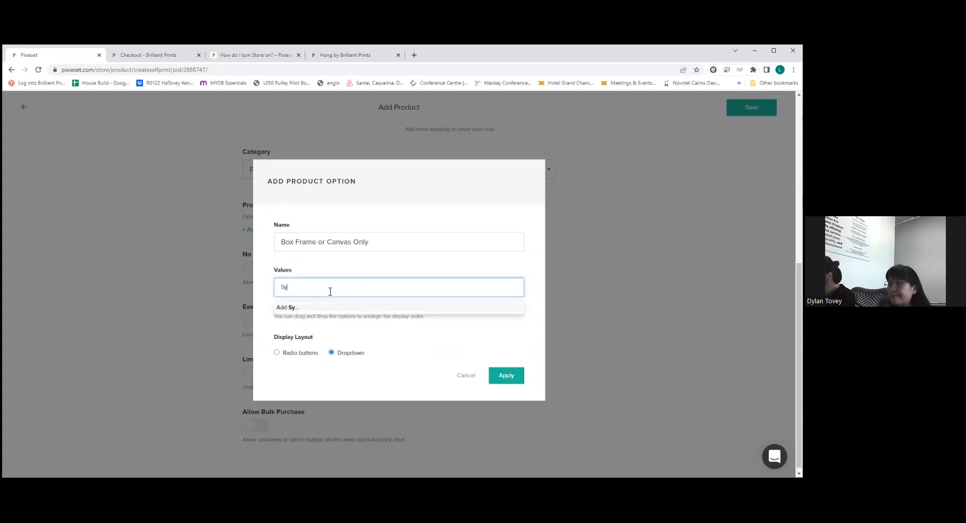
pyautogui.write('dnw')
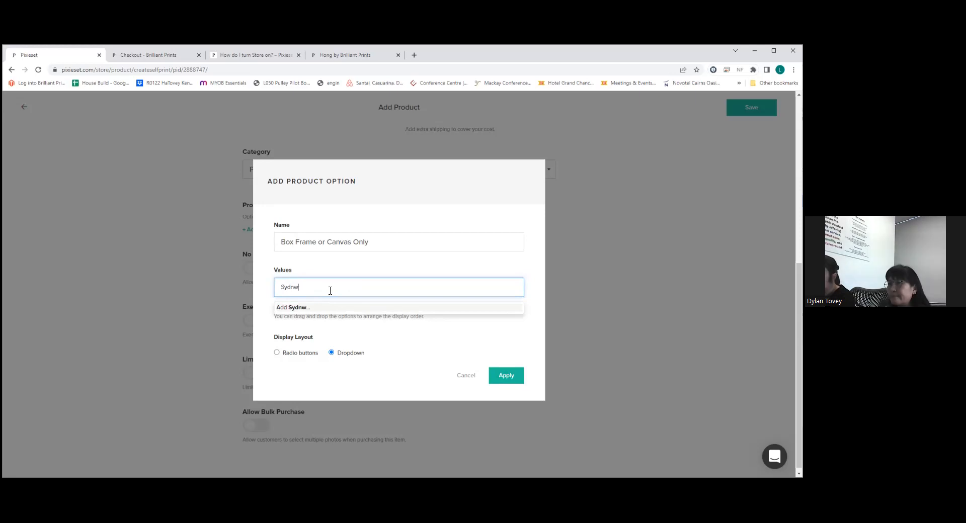
pyautogui.press('BackSpace')
pyautogui.write('ey')
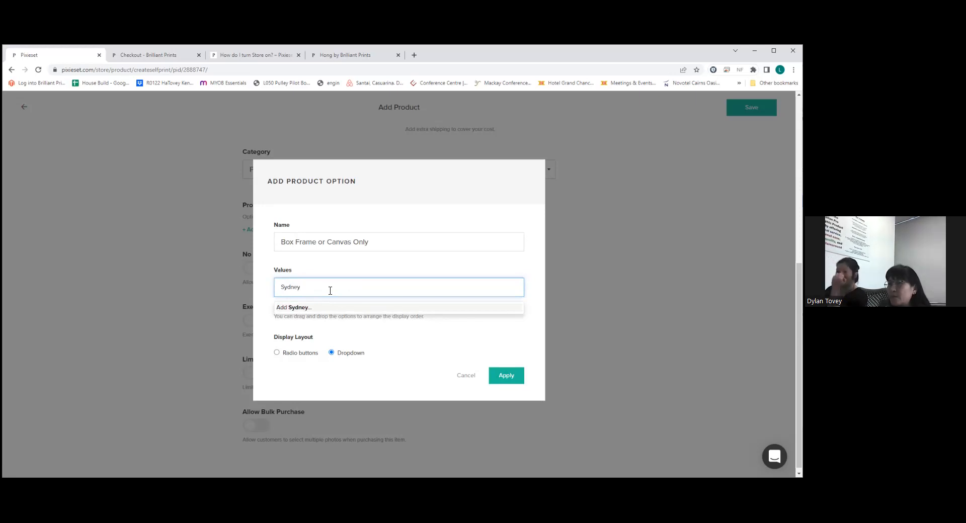
pyautogui.press('Return')
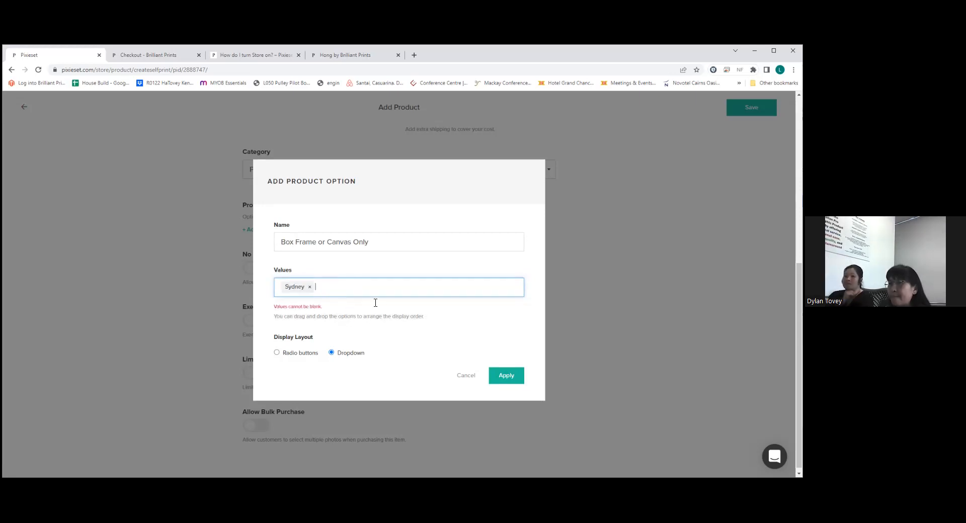
pyautogui.click(507, 381)
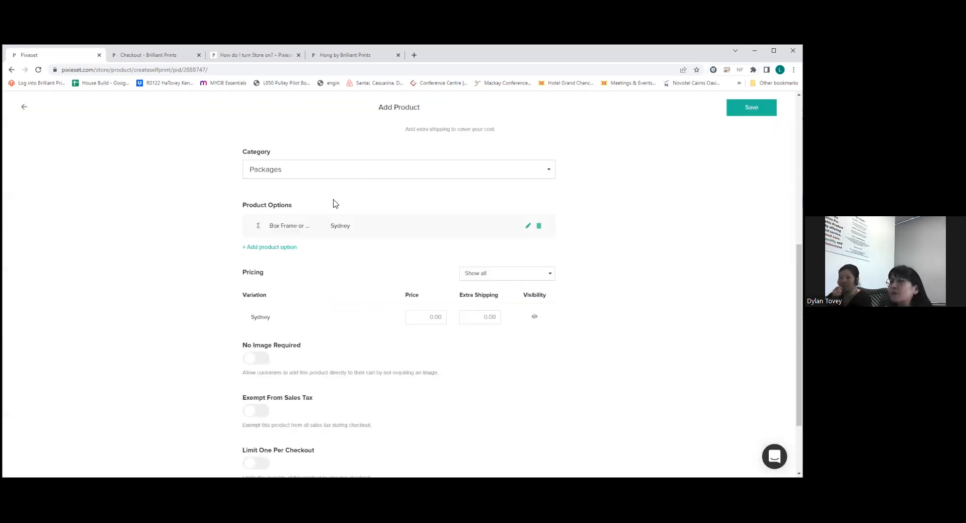
# Examine the new product's variation pricing, the filter choices for its variations and the checkout settings.
pyautogui.scroll(-2, 367, 347)
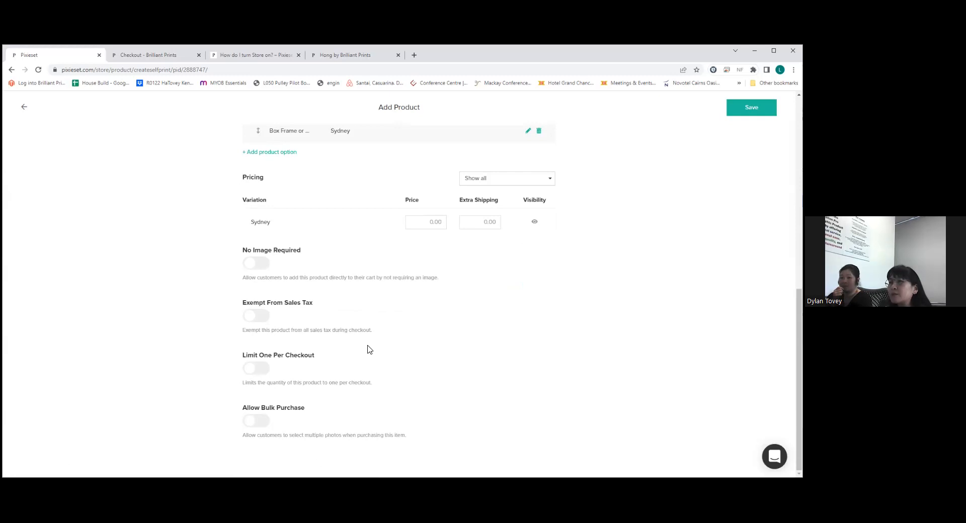
pyautogui.scroll(4, 450, 348)
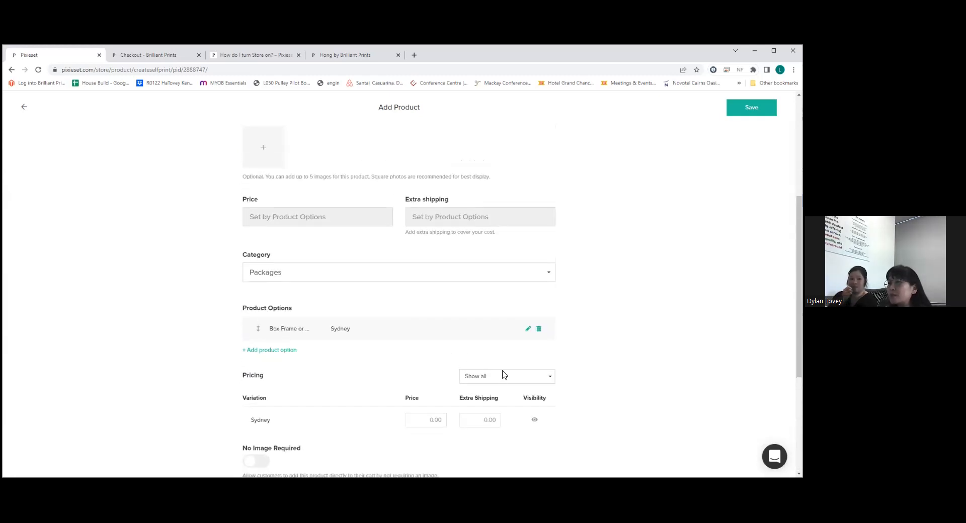
pyautogui.click(504, 375)
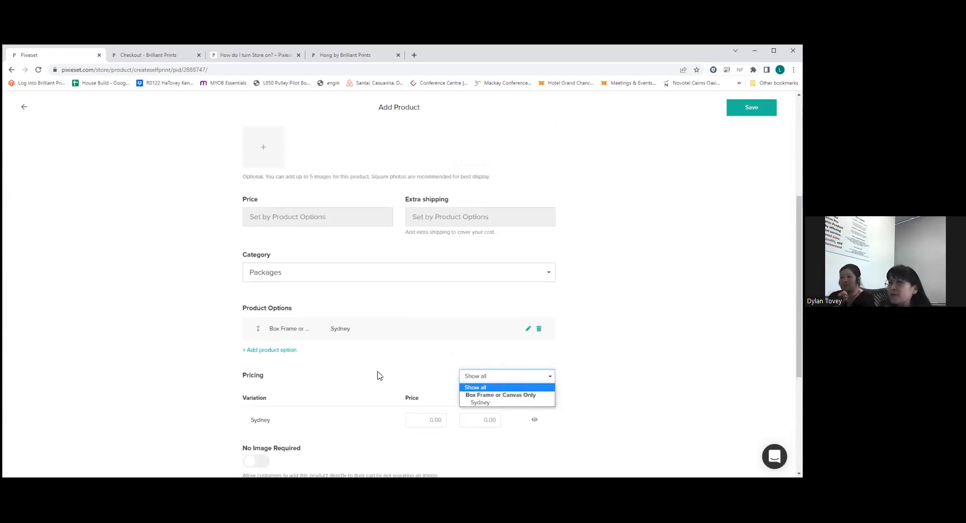
pyautogui.scroll(4, 378, 374)
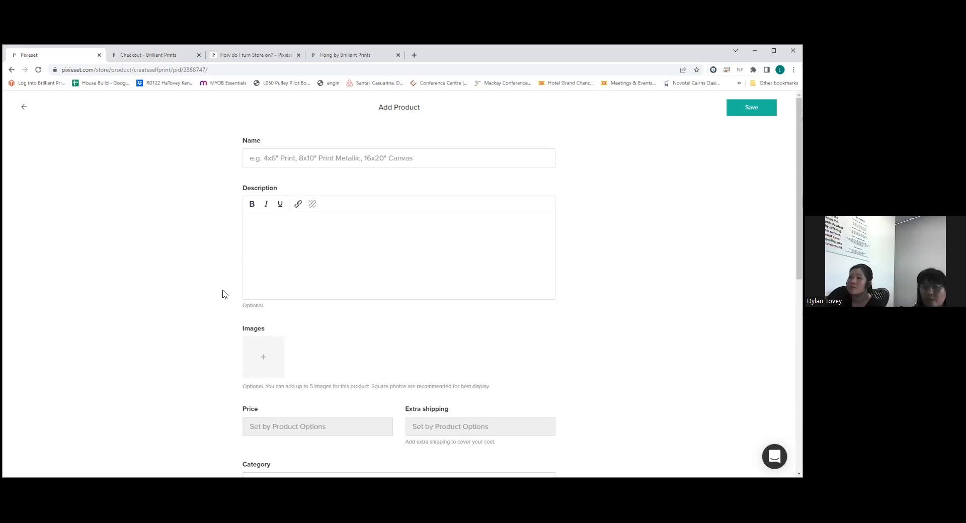
# Leave the new product form, discarding the unsaved changes, and return to My Price List.
pyautogui.click(28, 108)
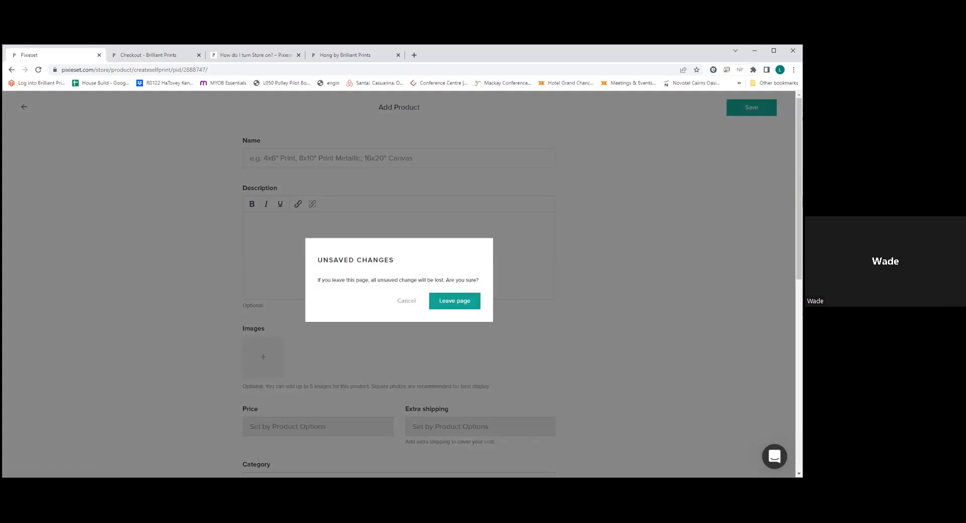
pyautogui.click(454, 301)
pyautogui.scroll(-6, 527, 334)
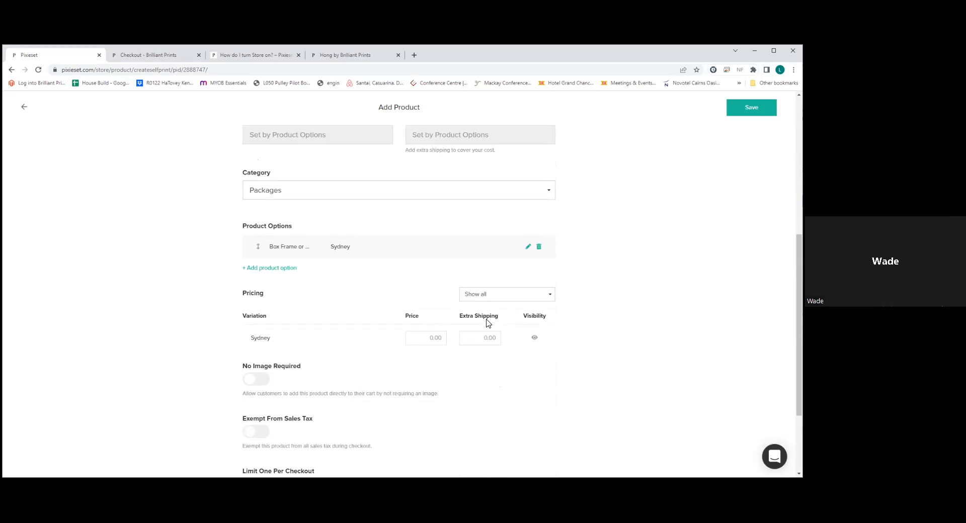
pyautogui.scroll(5, 445, 309)
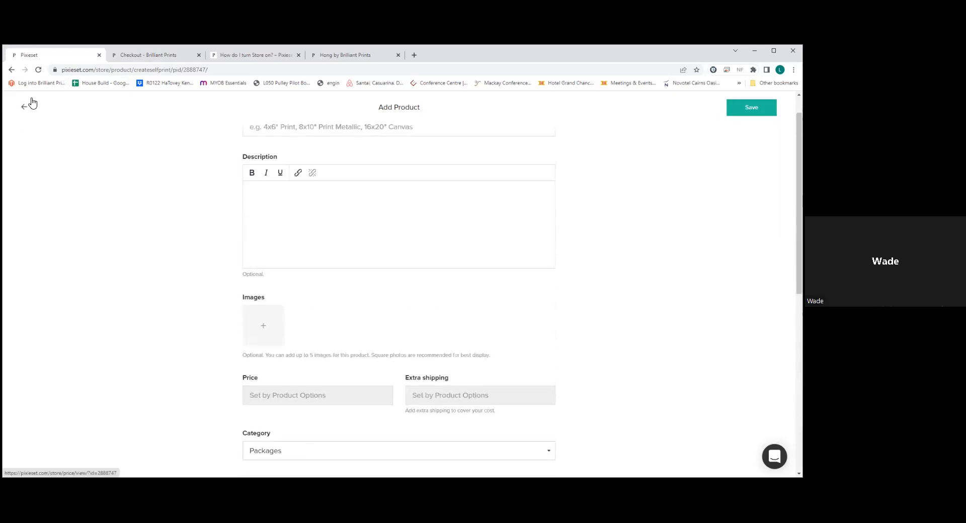
pyautogui.scroll(1, 40, 113)
pyautogui.click(25, 108)
pyautogui.click(457, 303)
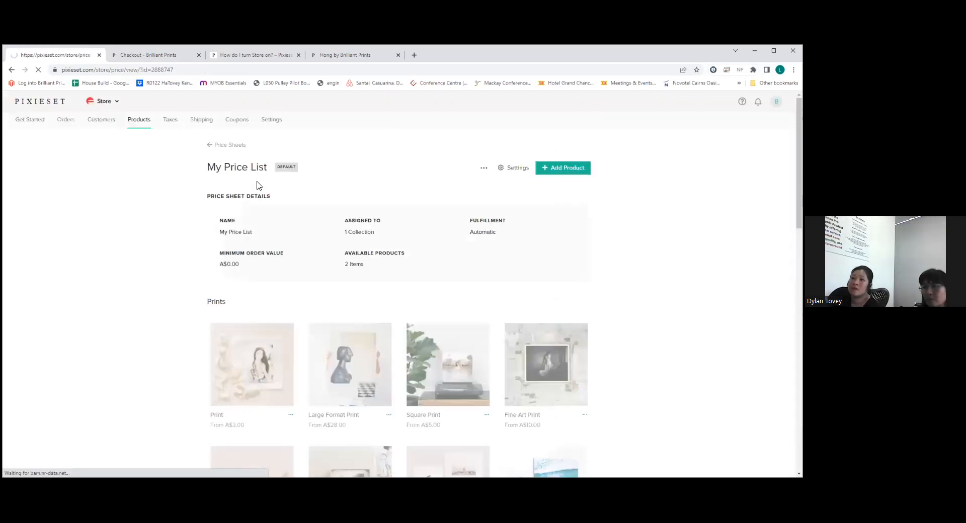